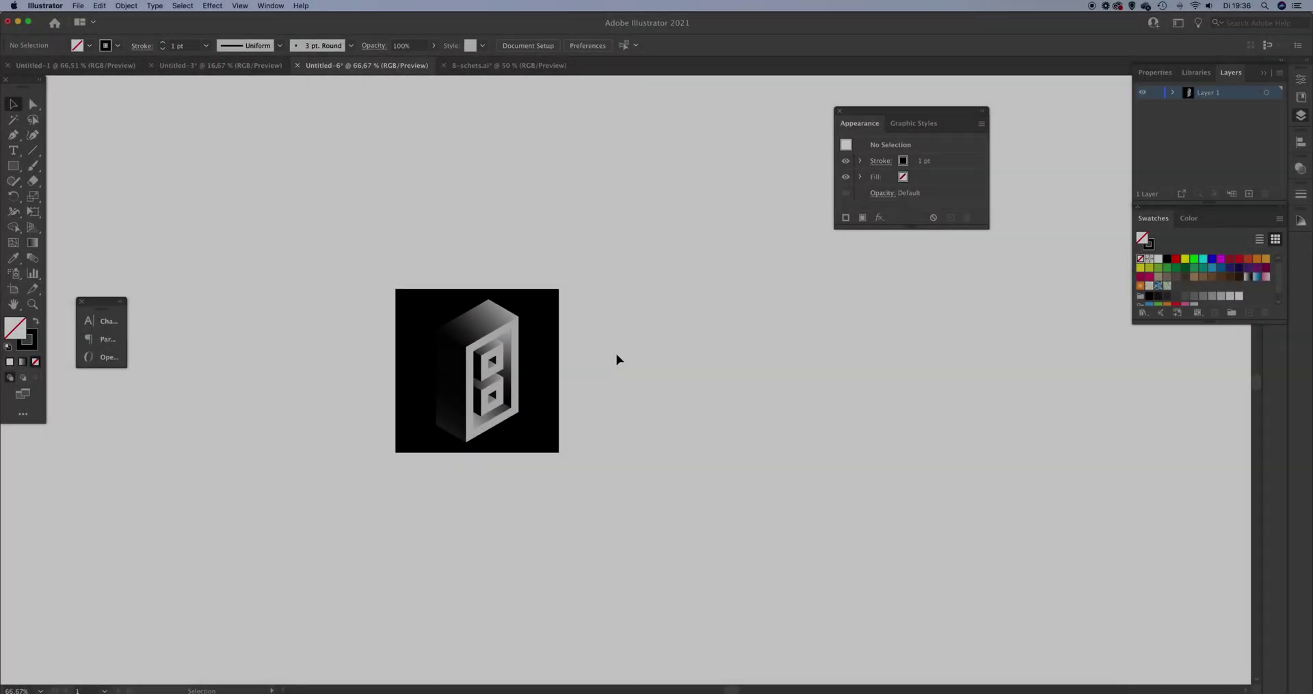
Step: Add a new layer above the isometric 8 artwork and lock Layer 1
key(super+1)
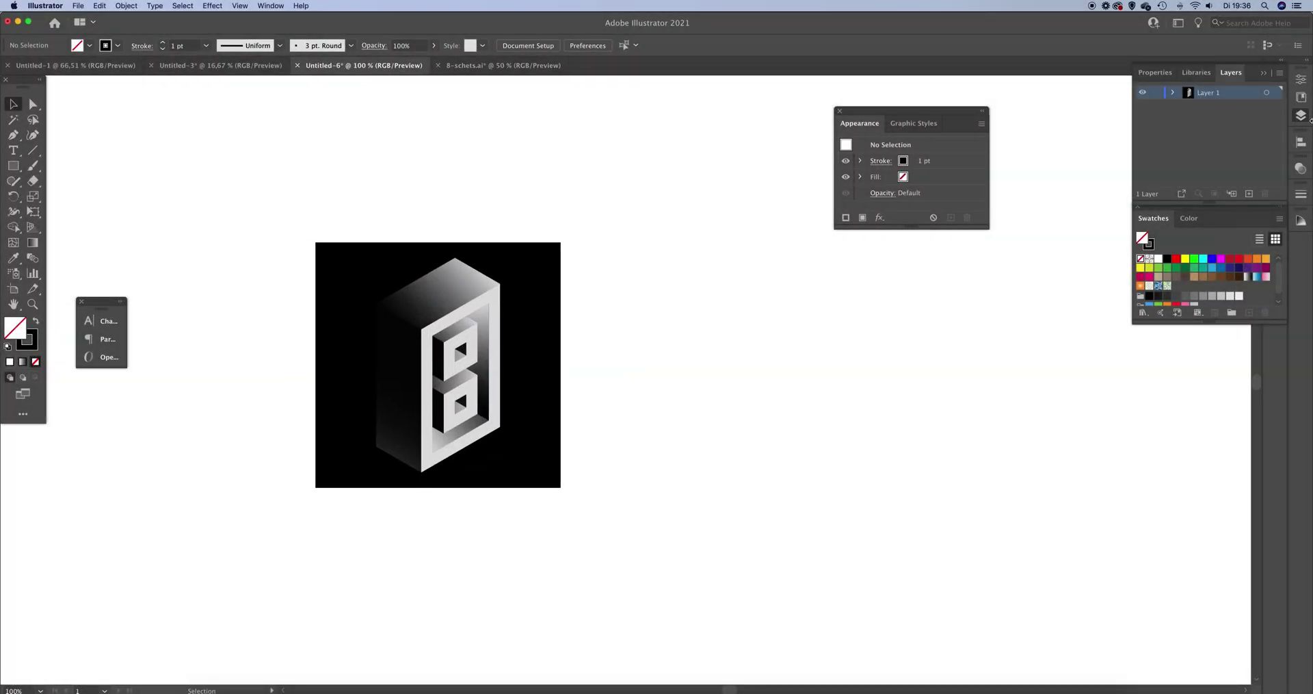
click(1249, 193)
click(1157, 107)
scroll(445, 523, left, 1)
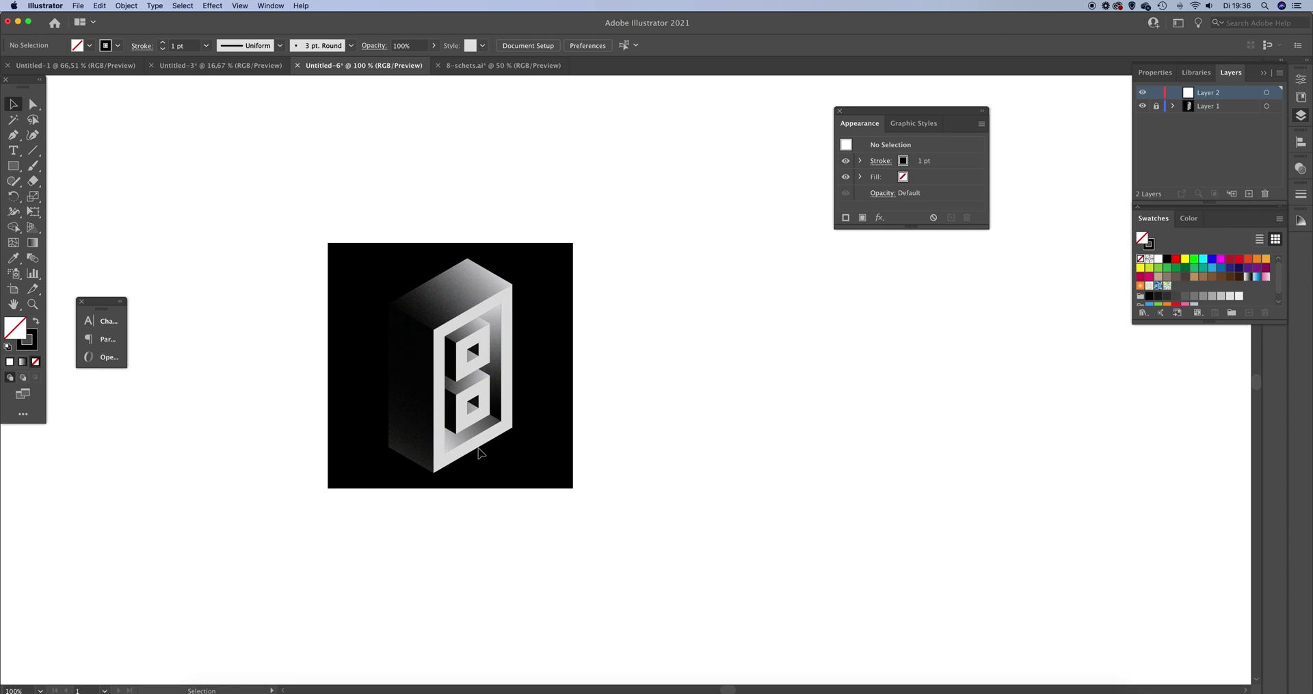
Step: Free up the canvas by moving the floating Appearance panel aside and closing the floating Character, Paragraph and OpenType panel group
key(super+minus)
drag(638, 415, 565, 486)
drag(898, 108, 954, 100)
drag(353, 259, 369, 236)
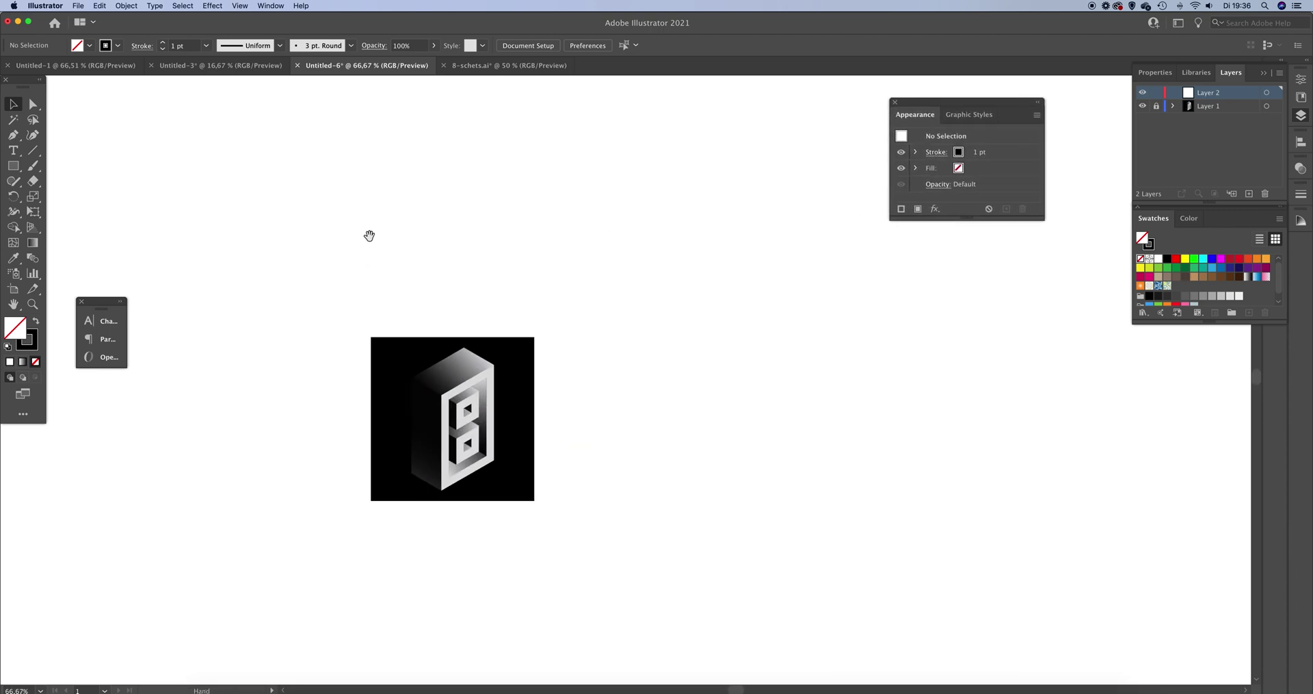
click(81, 301)
drag(927, 271, 835, 228)
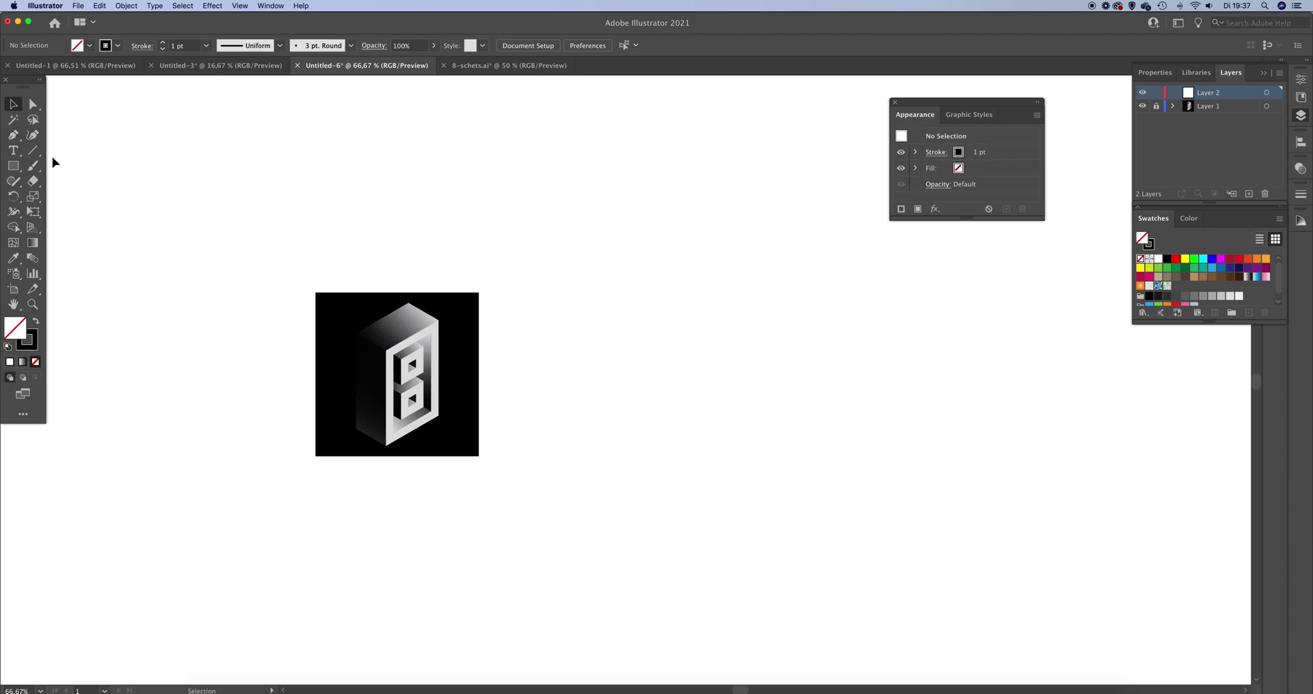
Step: Draw a straight vertical line about 1069 px long on the new layer, beside the 8 artwork
click(31, 155)
drag(580, 99, 610, 650)
drag(698, 475, 656, 531)
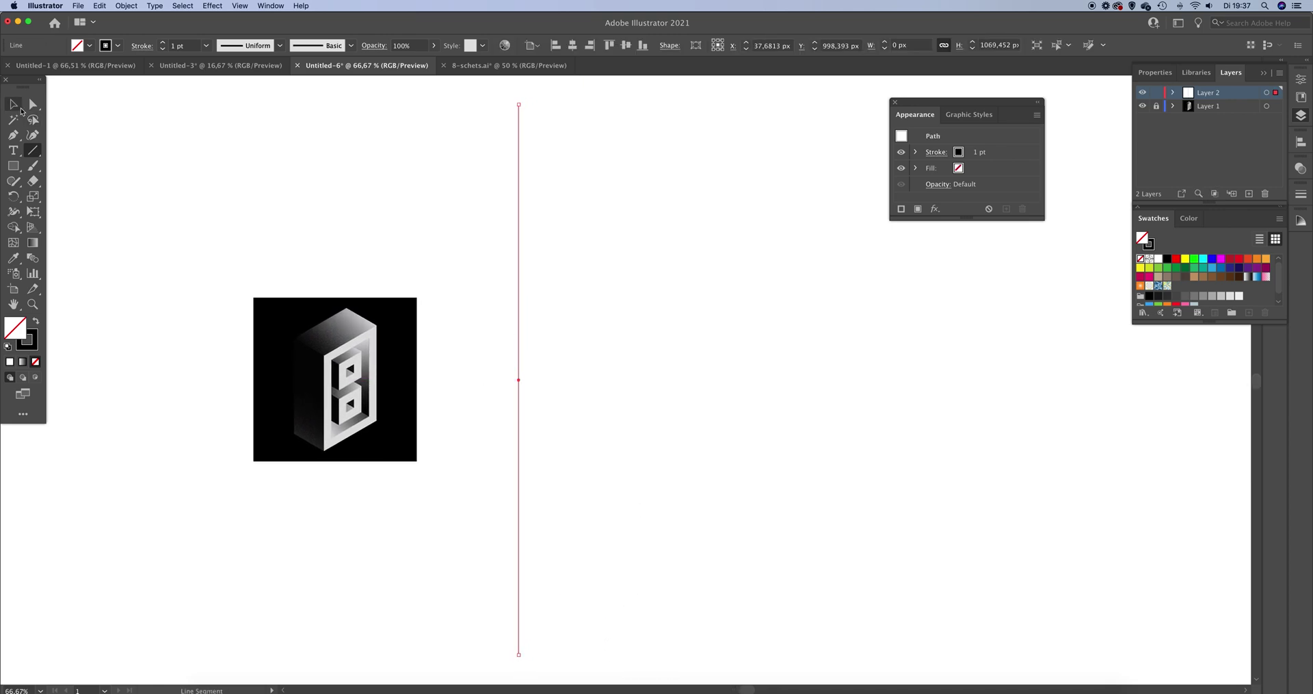
Step: Reduce the vertical line's stroke weight to 0.25 pt
click(20, 108)
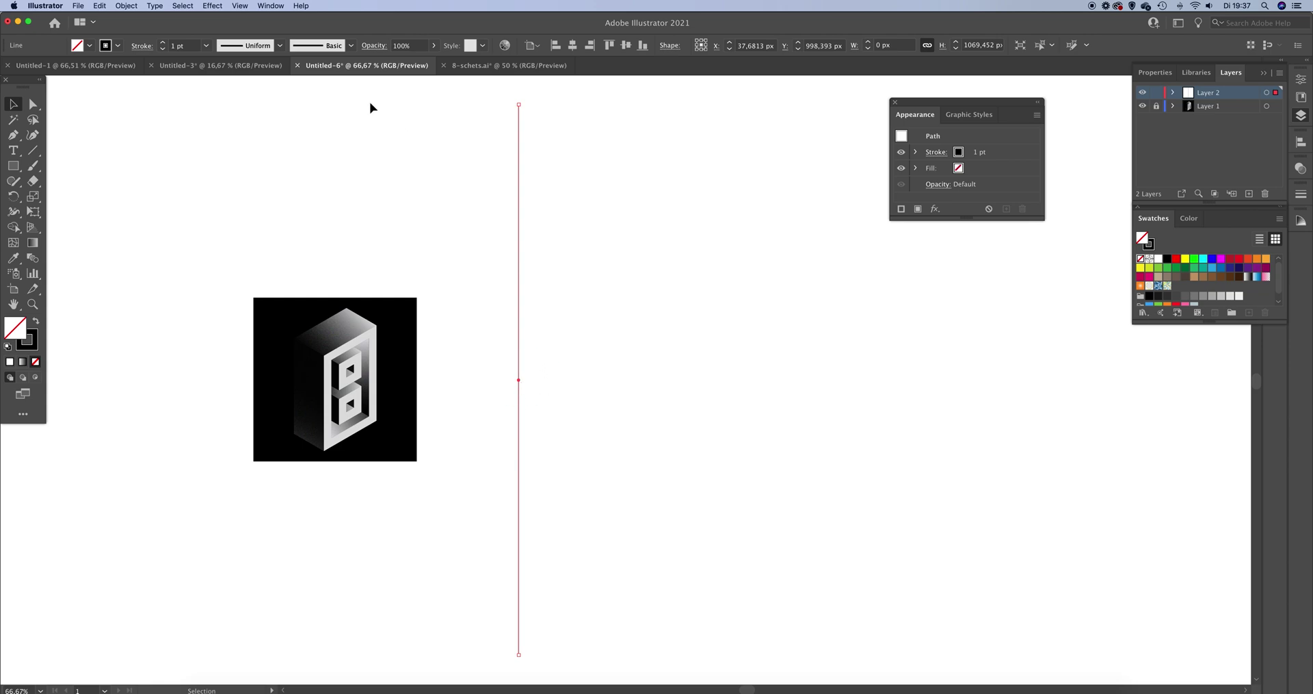
click(163, 51)
click(163, 50)
click(163, 51)
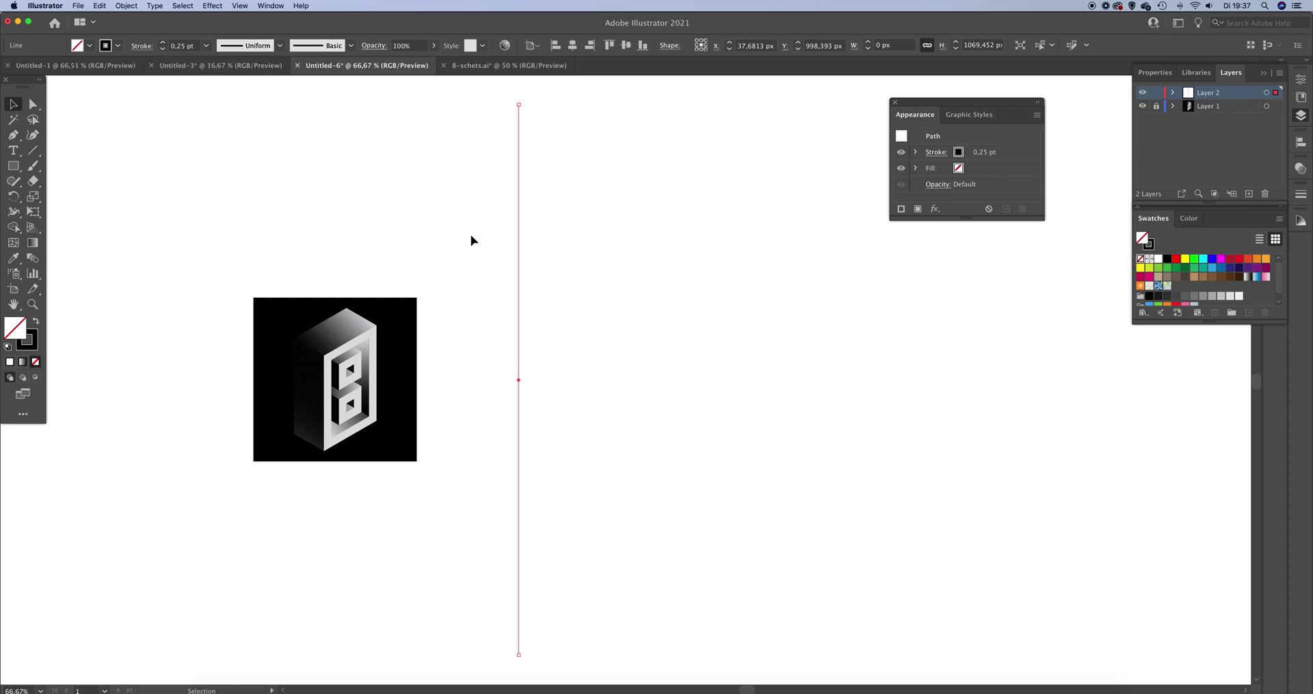
drag(471, 239, 593, 293)
scroll(947, 232, left, 1)
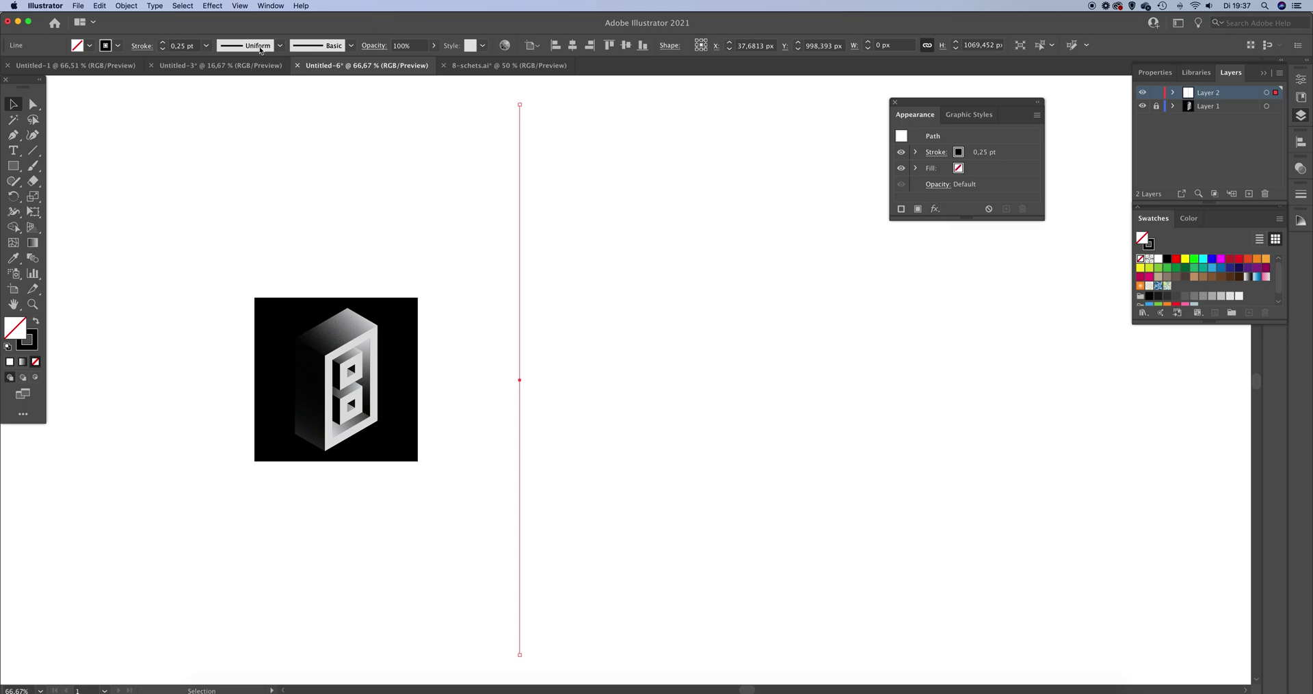
Step: Apply a Transform effect to the line with a 30 px horizontal move and 60 copies
click(271, 6)
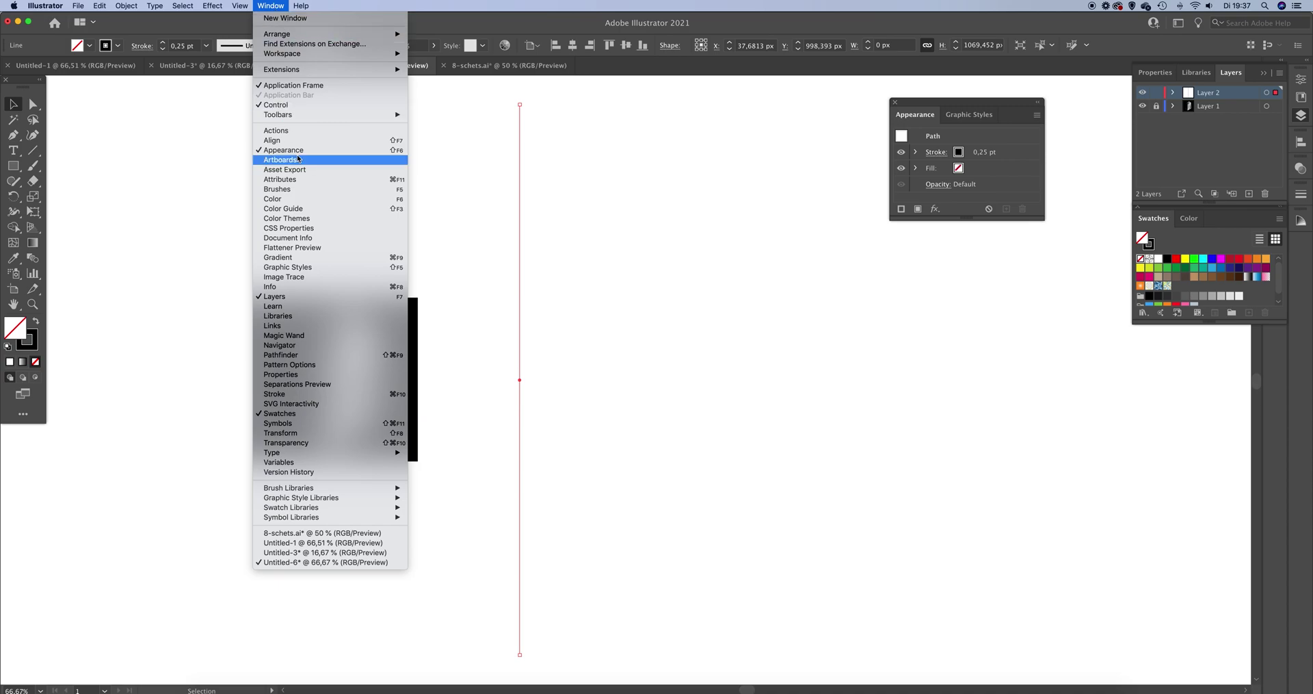
click(734, 214)
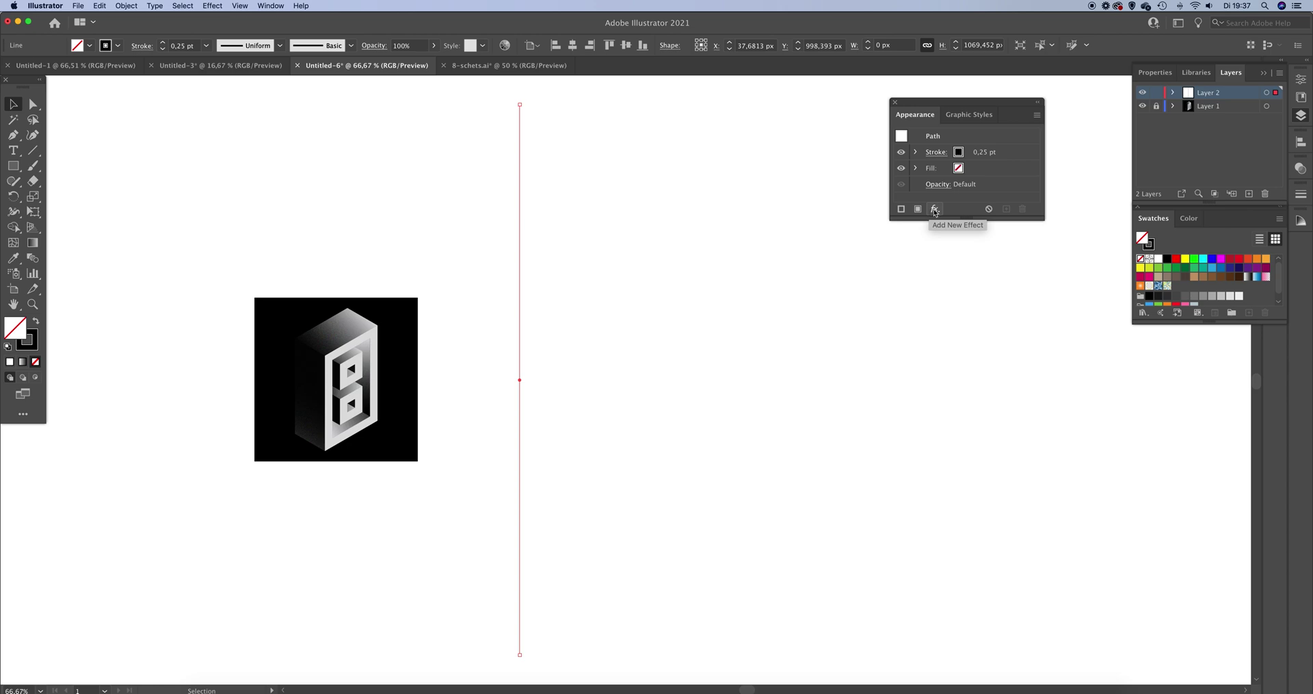
click(935, 209)
mouse_move(944, 261)
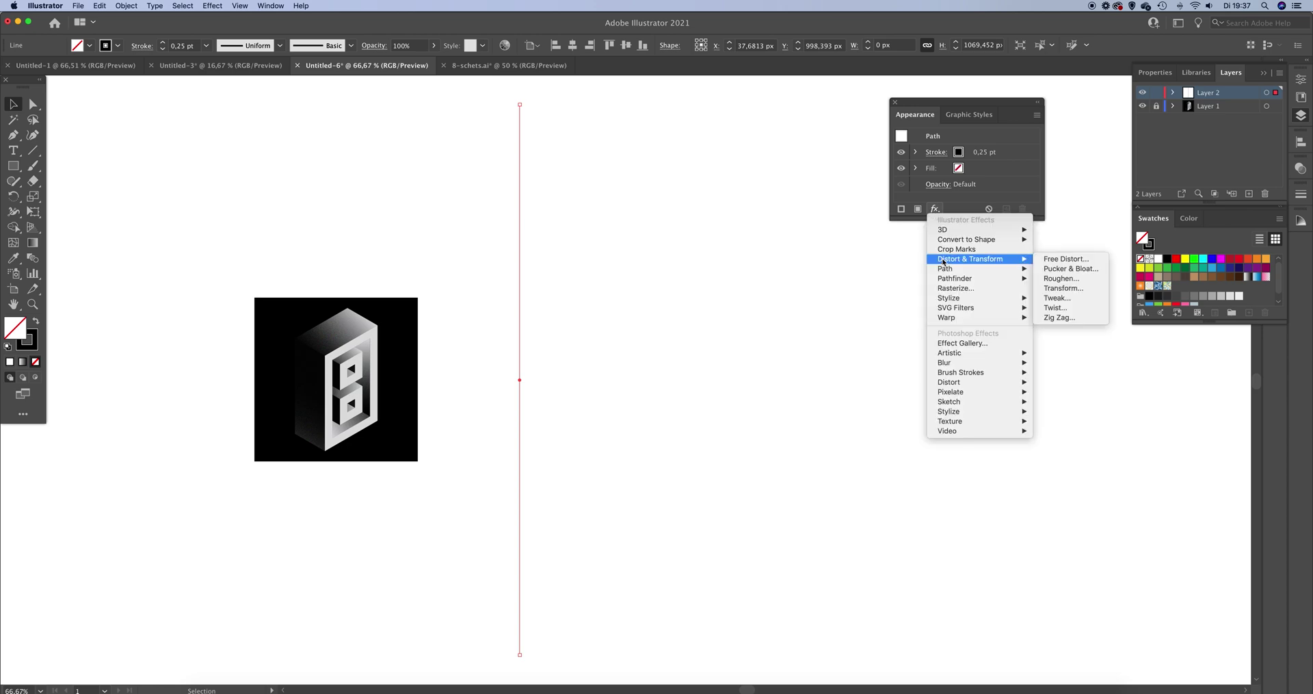
click(1063, 288)
drag(822, 172, 961, 267)
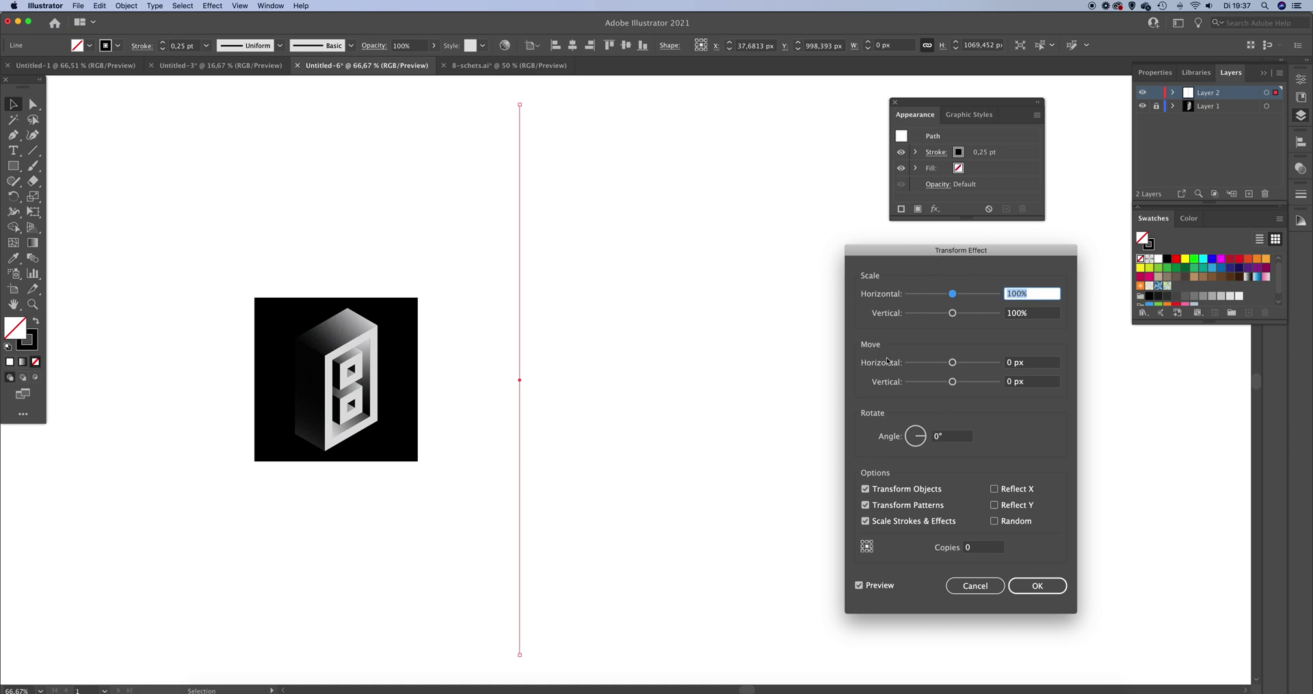
click(1013, 362)
text(29)
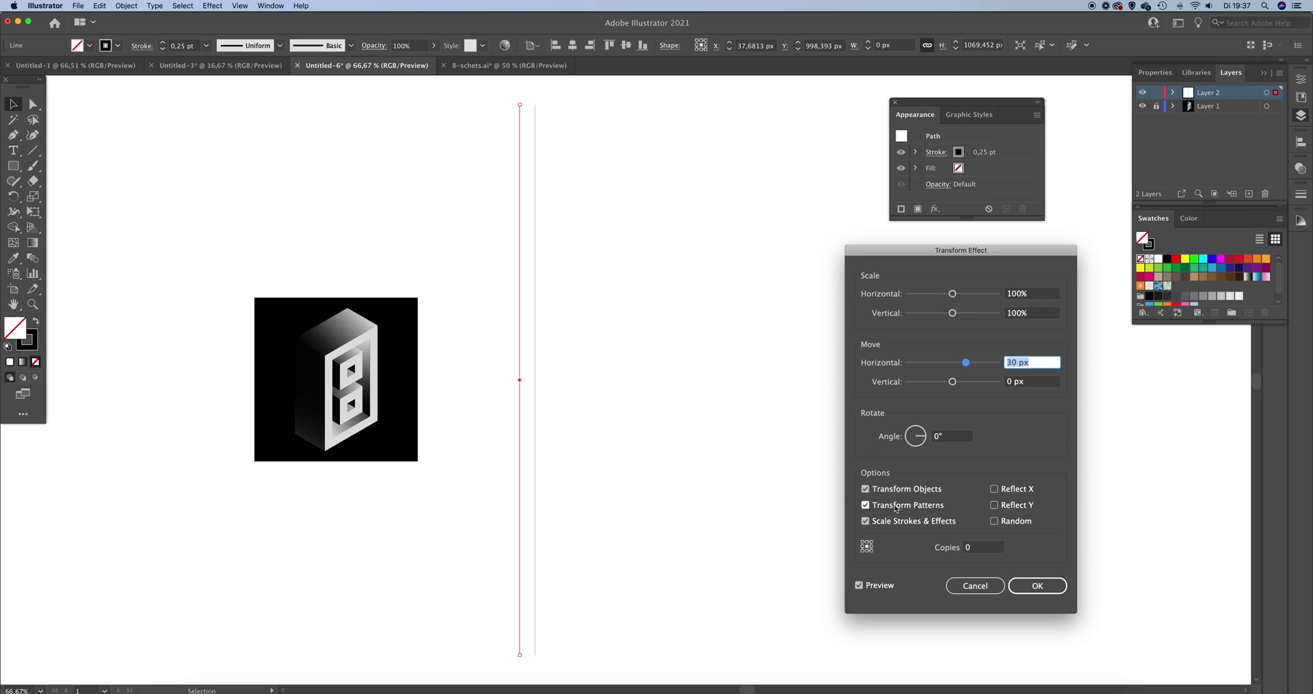
click(968, 548)
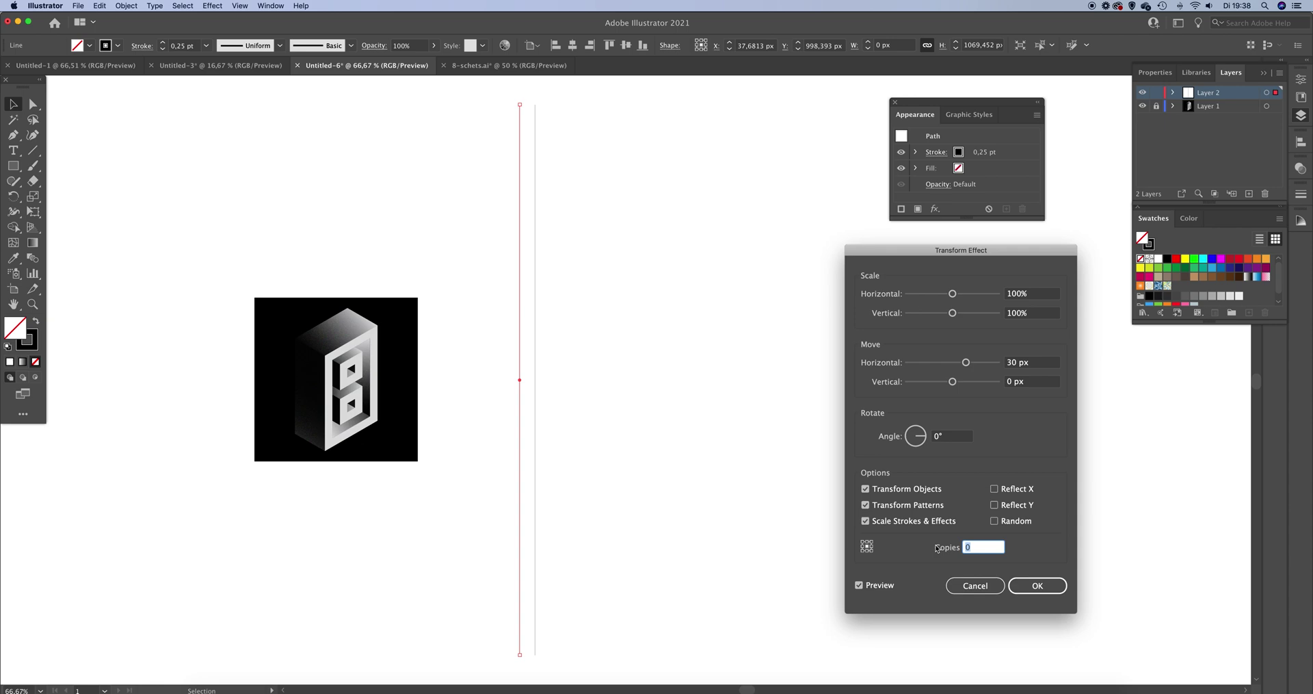
text(60)
key(Tab)
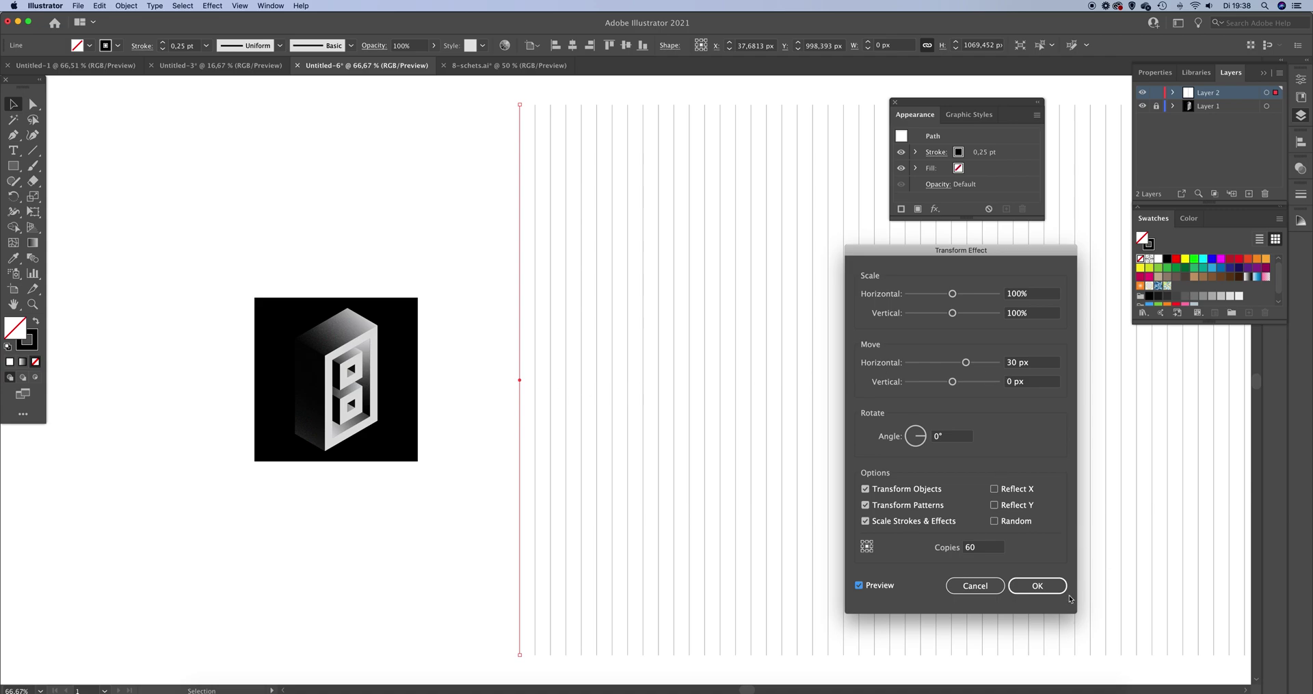
click(1039, 585)
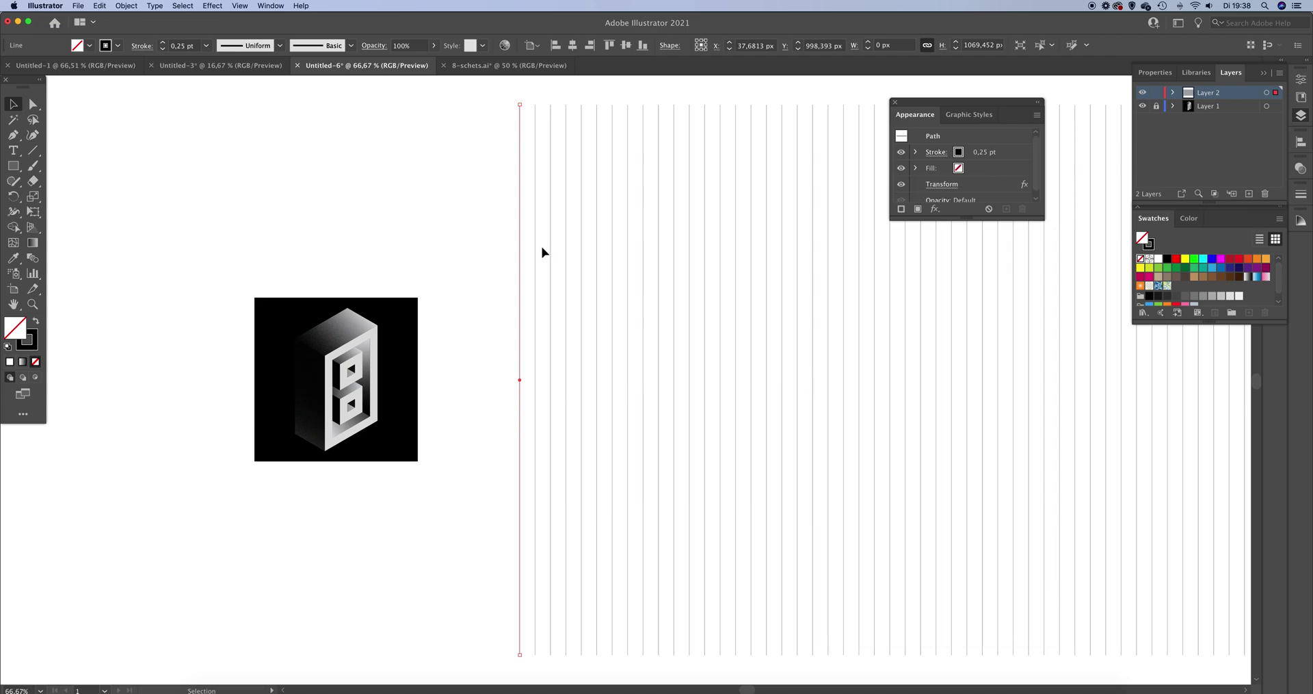
Step: Apply a second Transform effect to the line with a 60° rotation and 60 copies to form an isometric grid
click(935, 209)
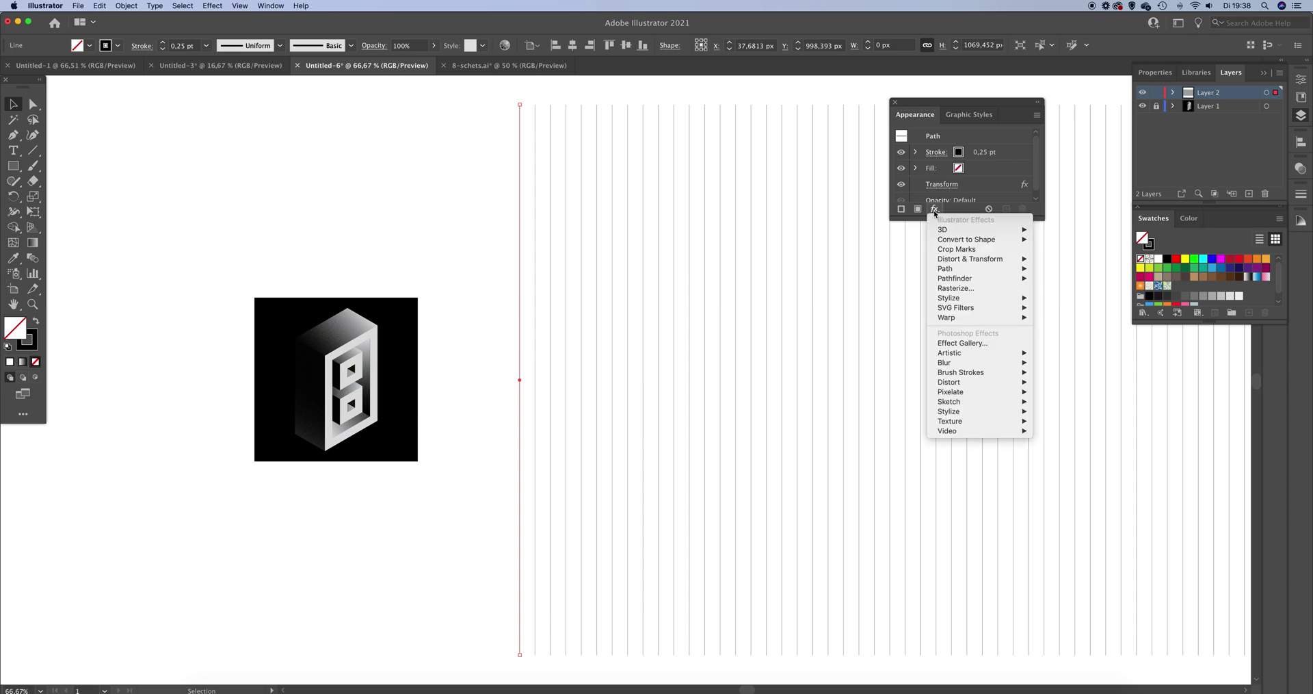
mouse_move(955, 262)
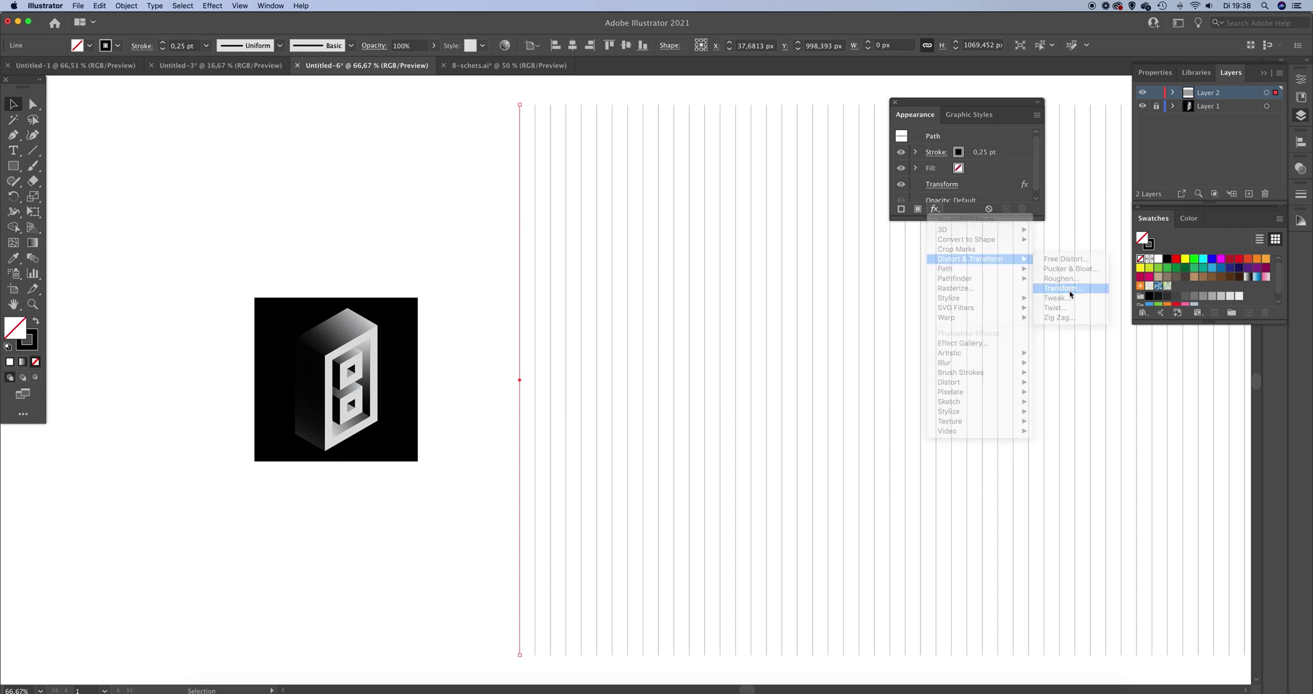
click(1072, 293)
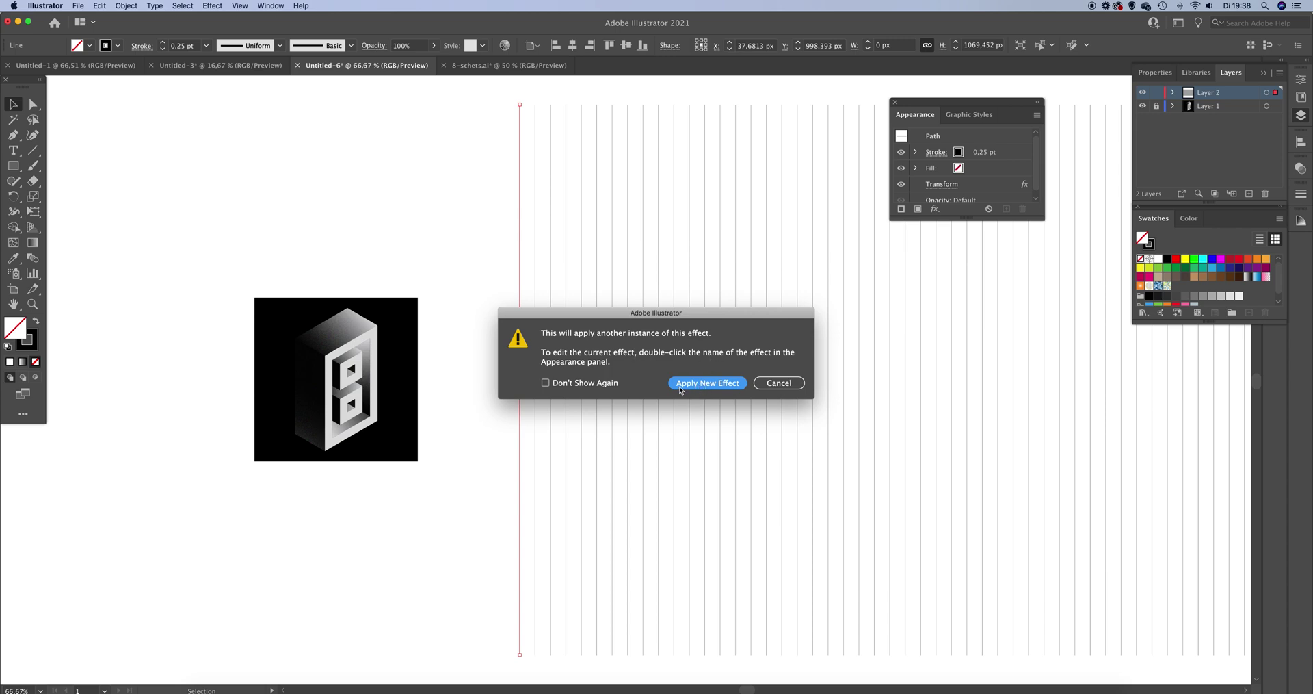
click(744, 384)
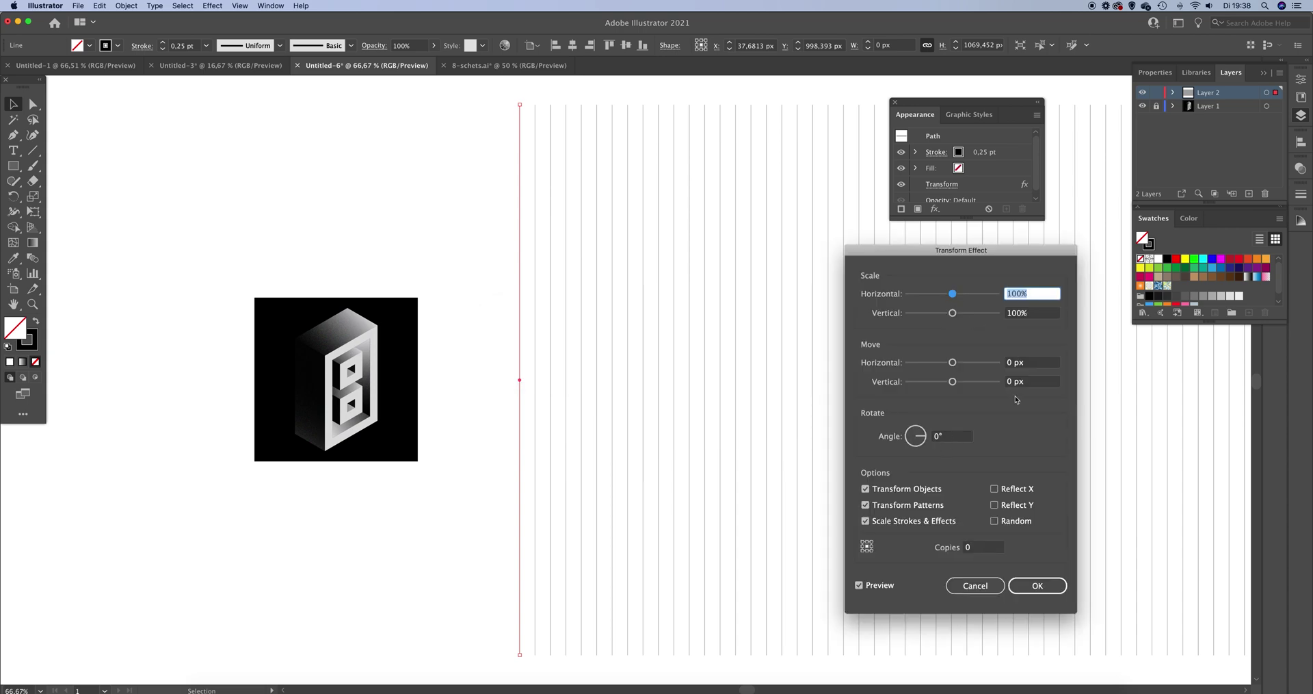
click(946, 547)
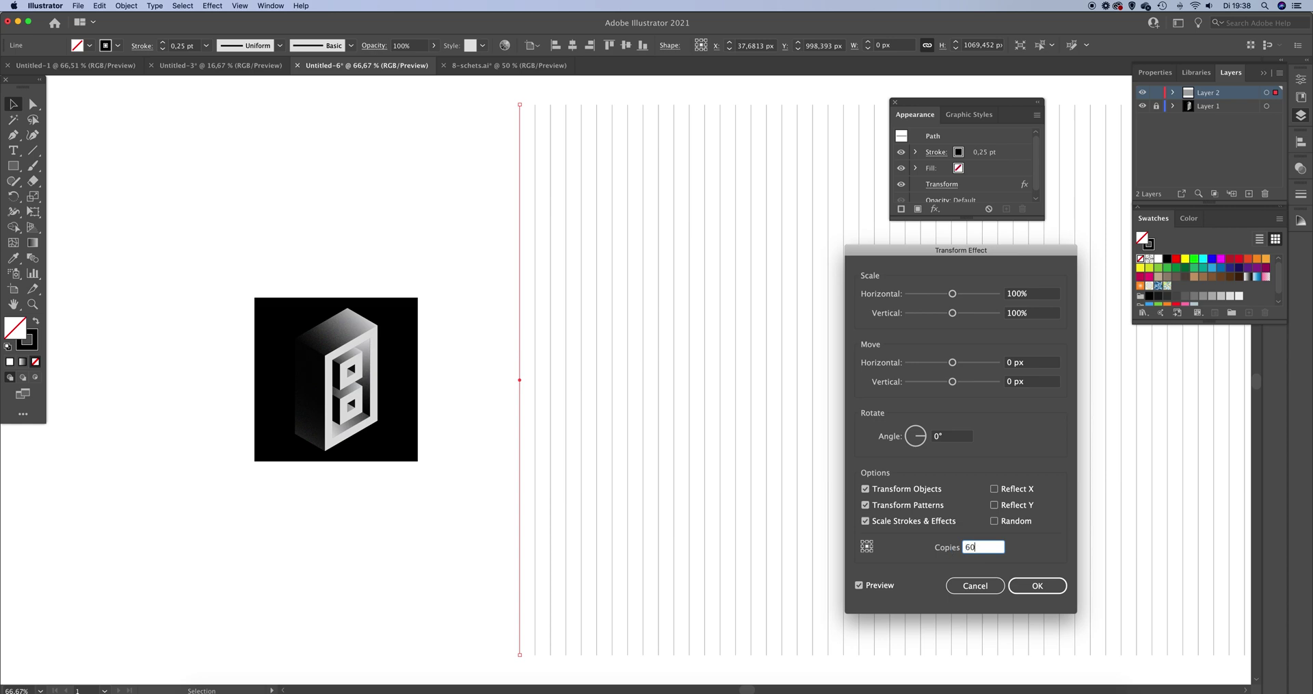
key(Tab)
click(935, 438)
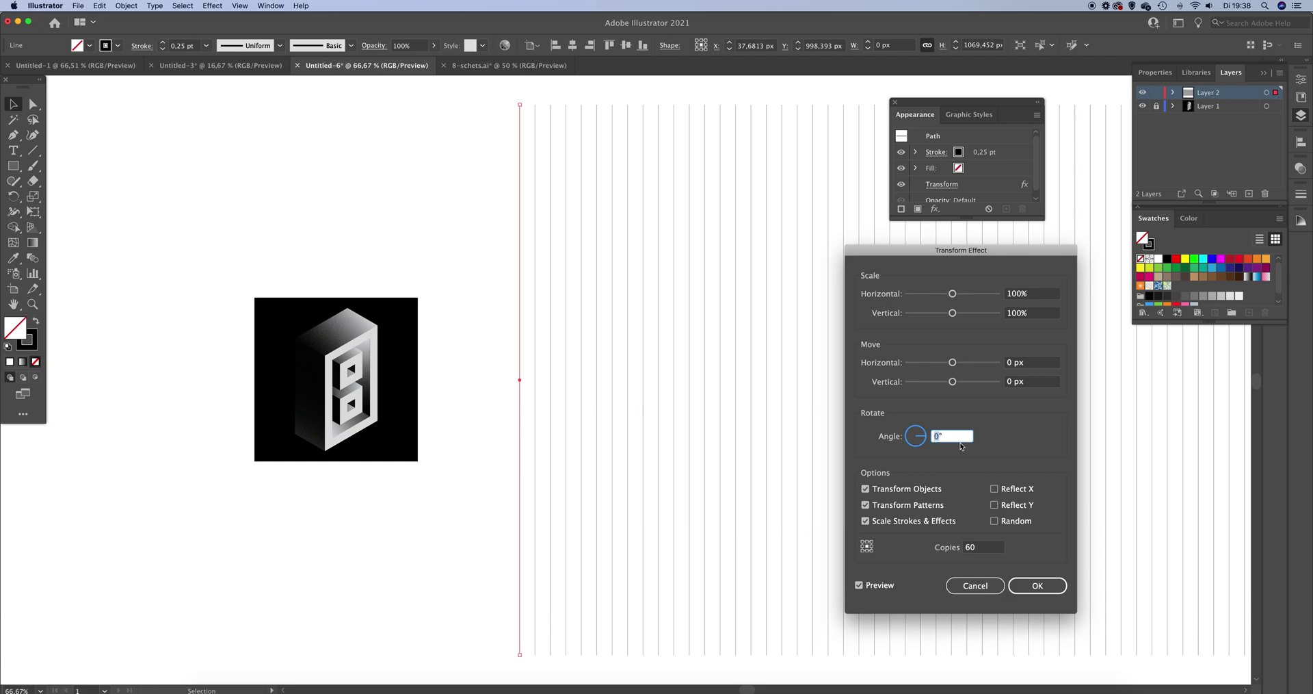
text(60)
key(Tab)
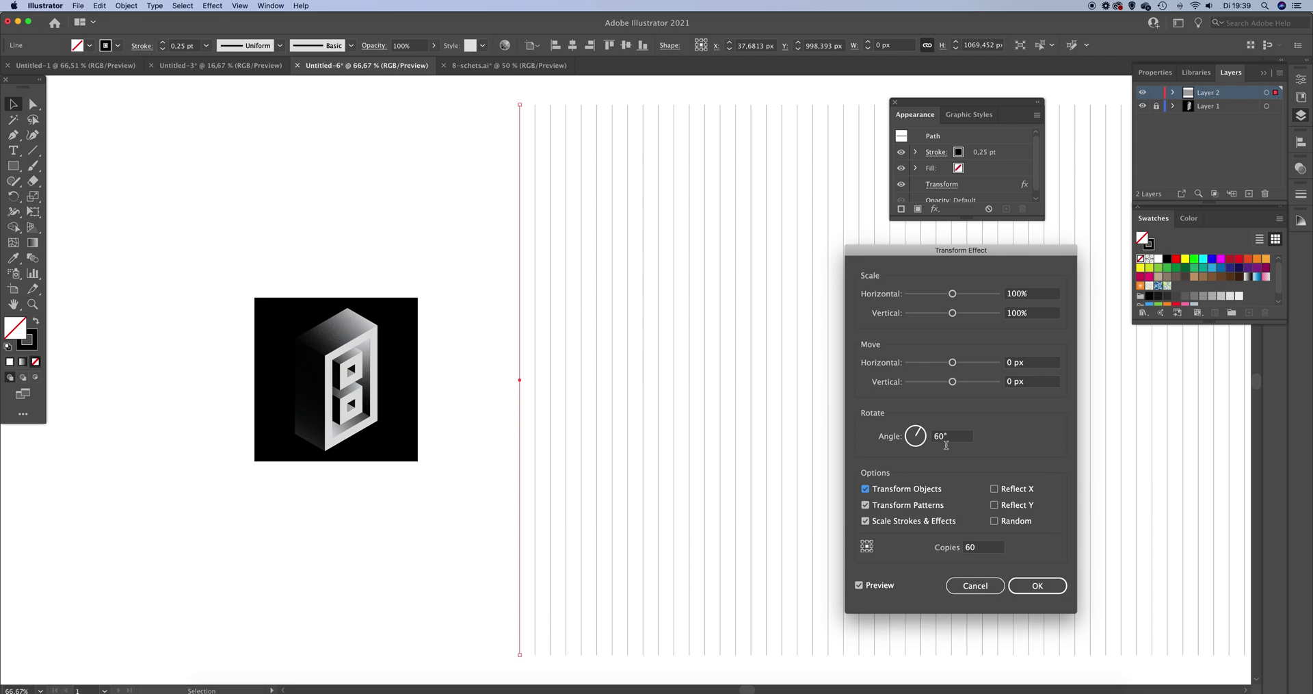
click(1035, 585)
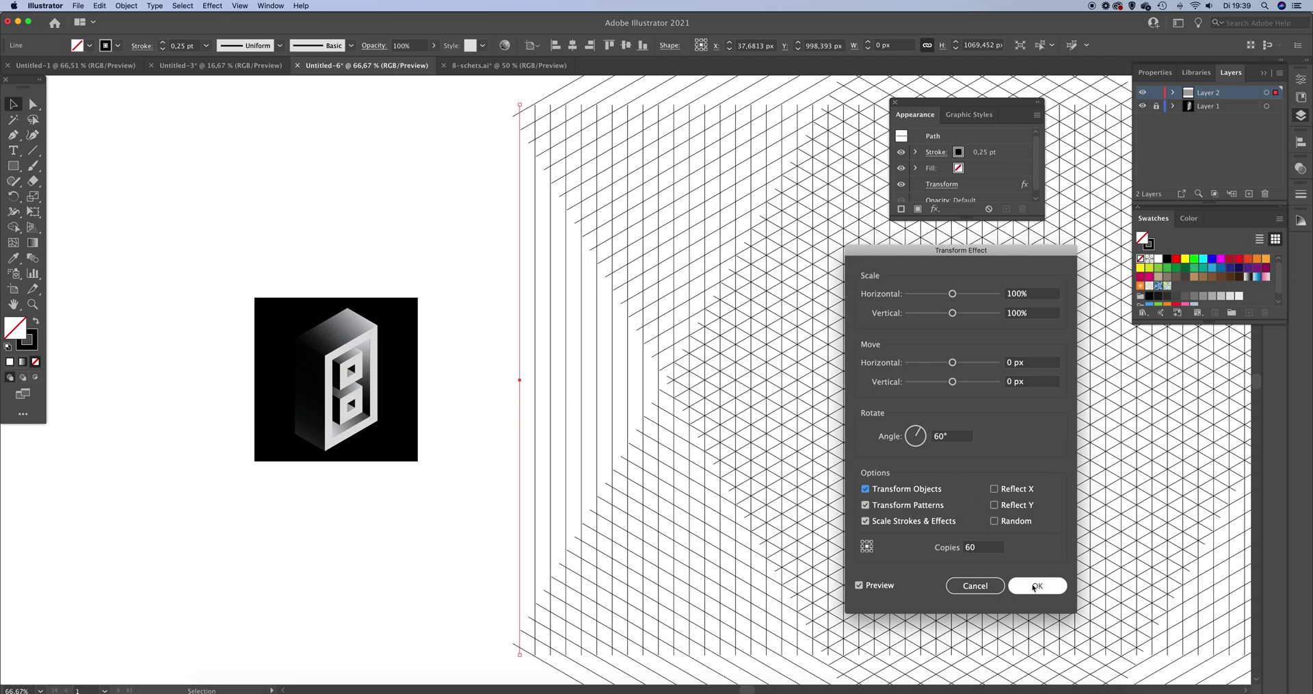
click(1036, 585)
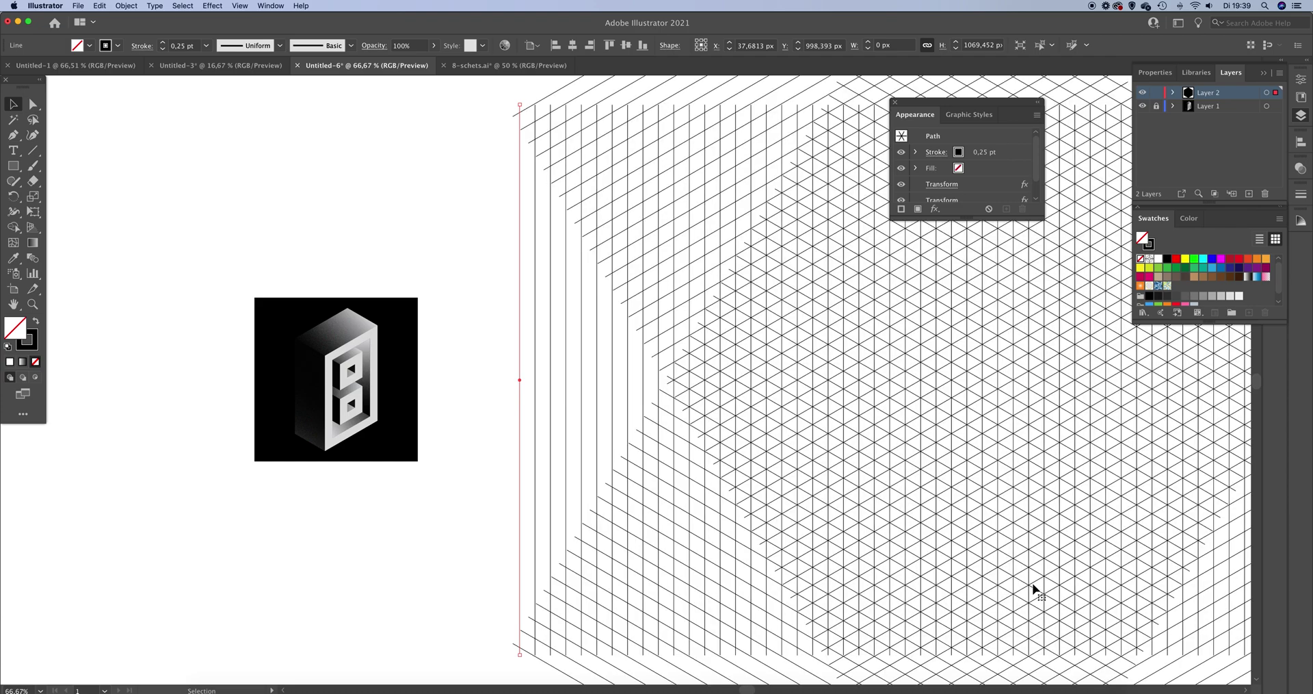
Step: Examine the full extent of the isometric grid and which part of it can be selected
scroll(1036, 590, right, 5)
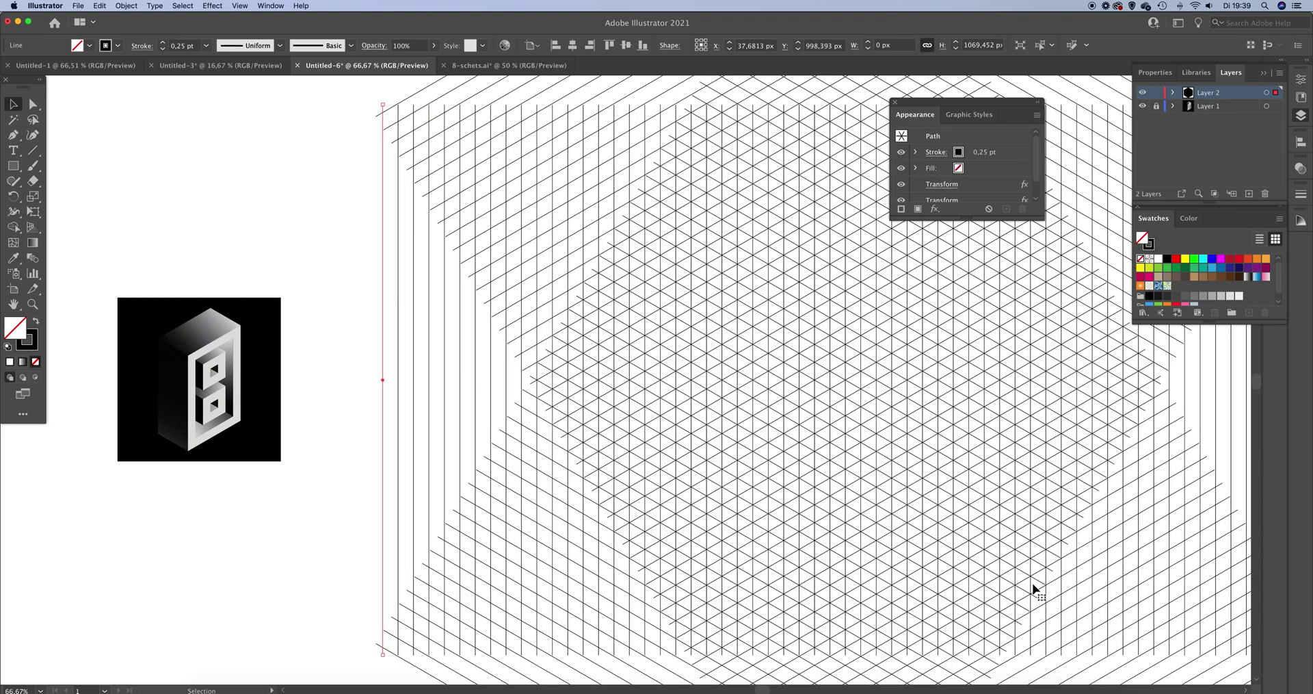
click(319, 311)
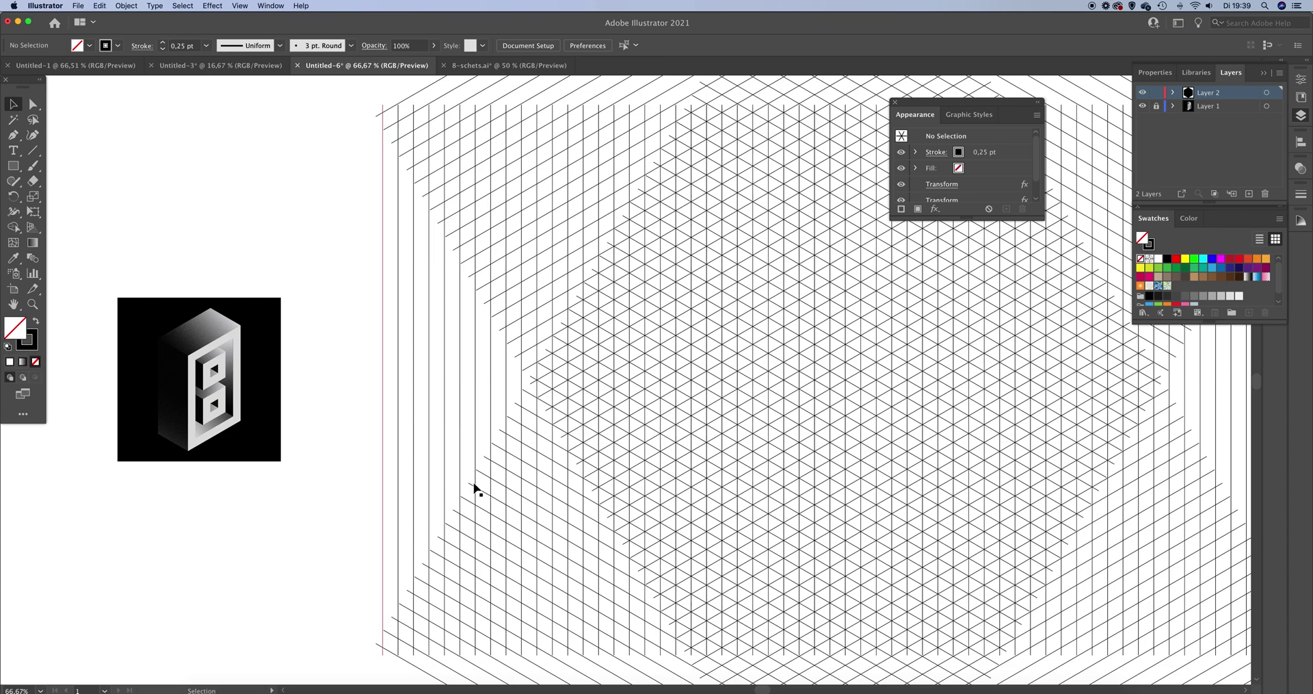
key(super+minus)
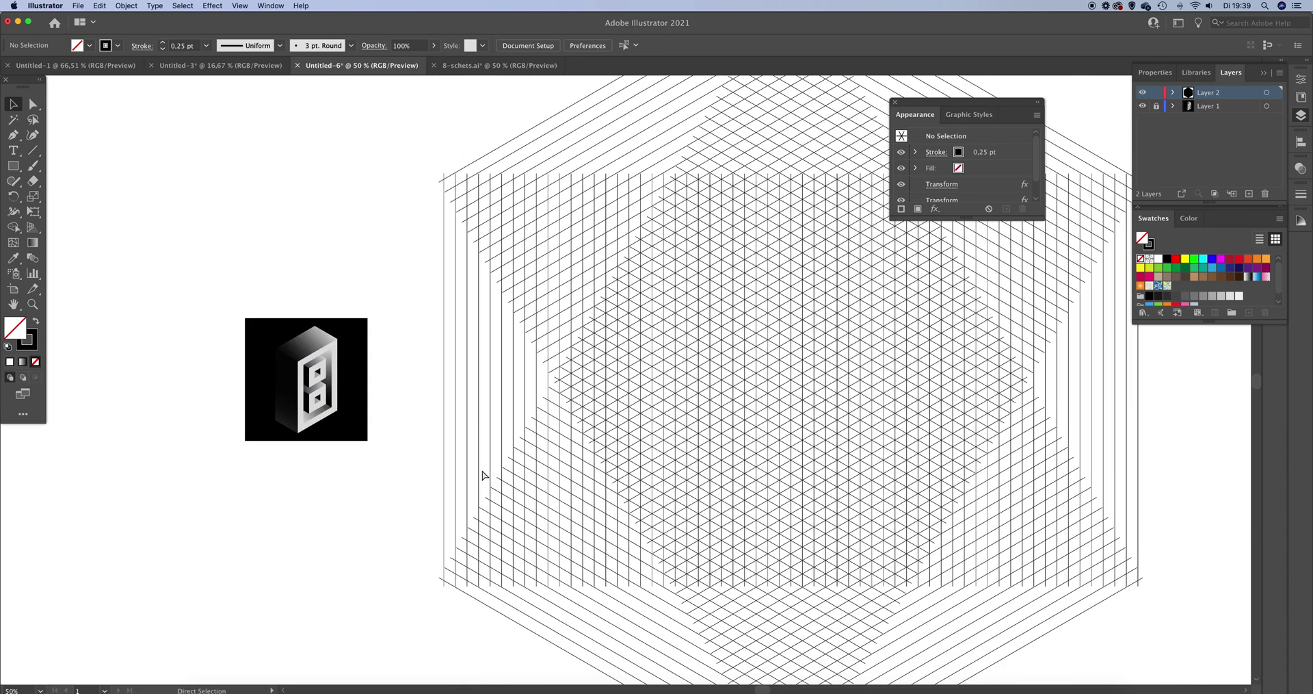
key(super+minus)
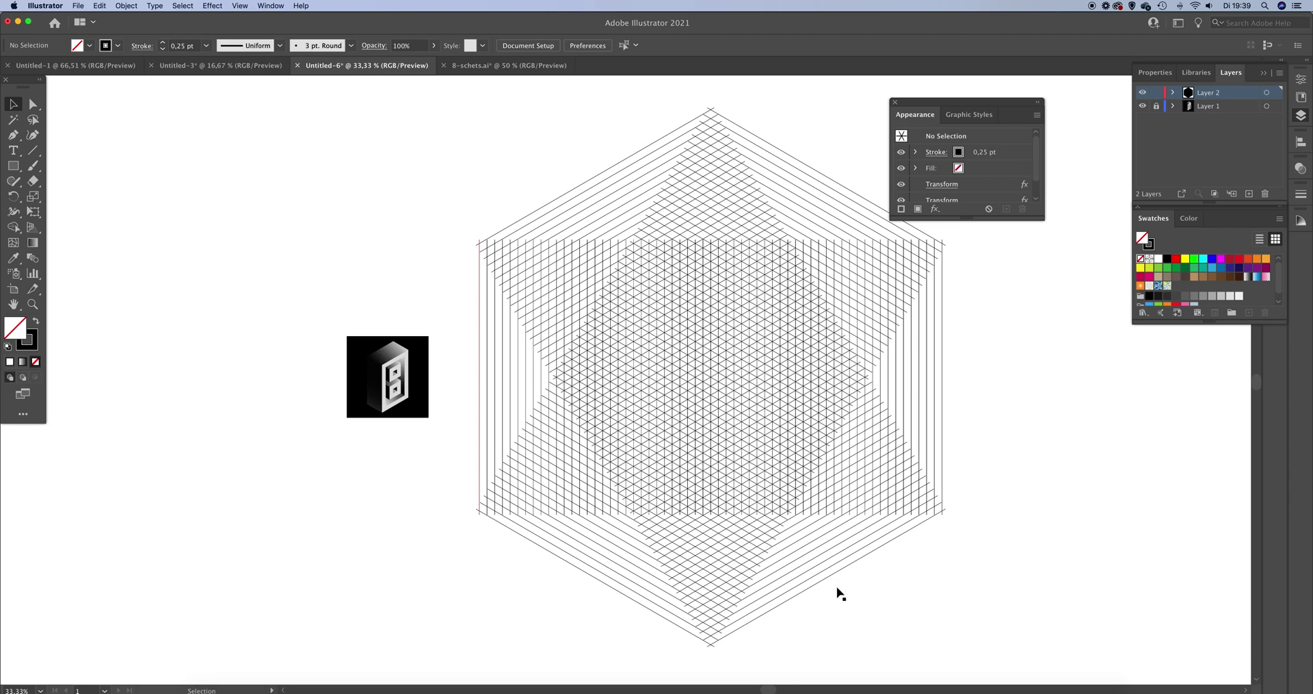
drag(948, 572, 476, 183)
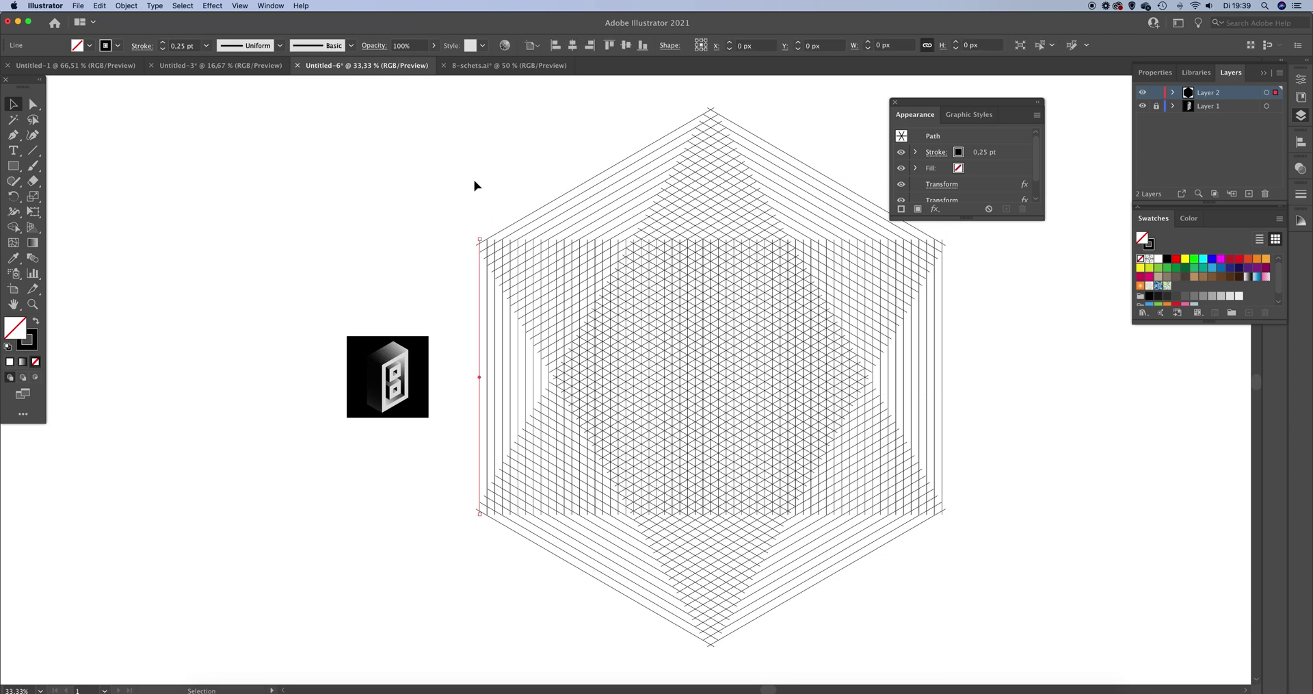
click(476, 183)
key(a)
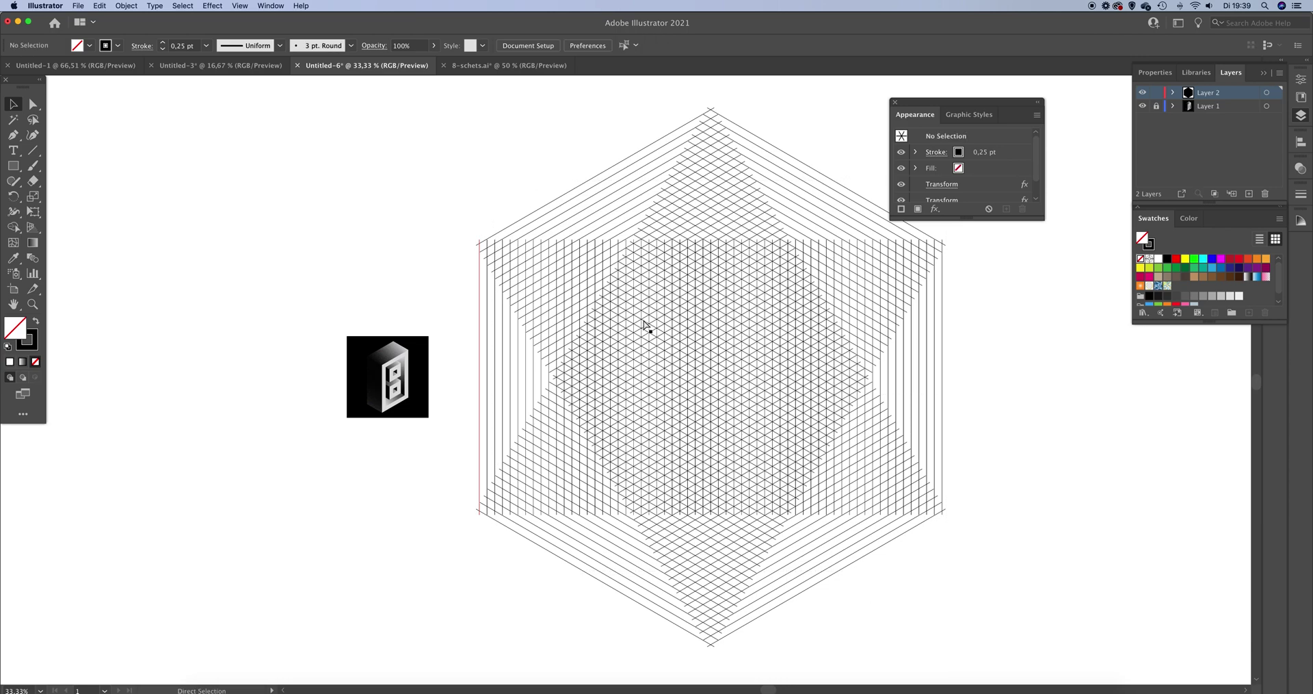
key(super+plus)
key(super+plus)
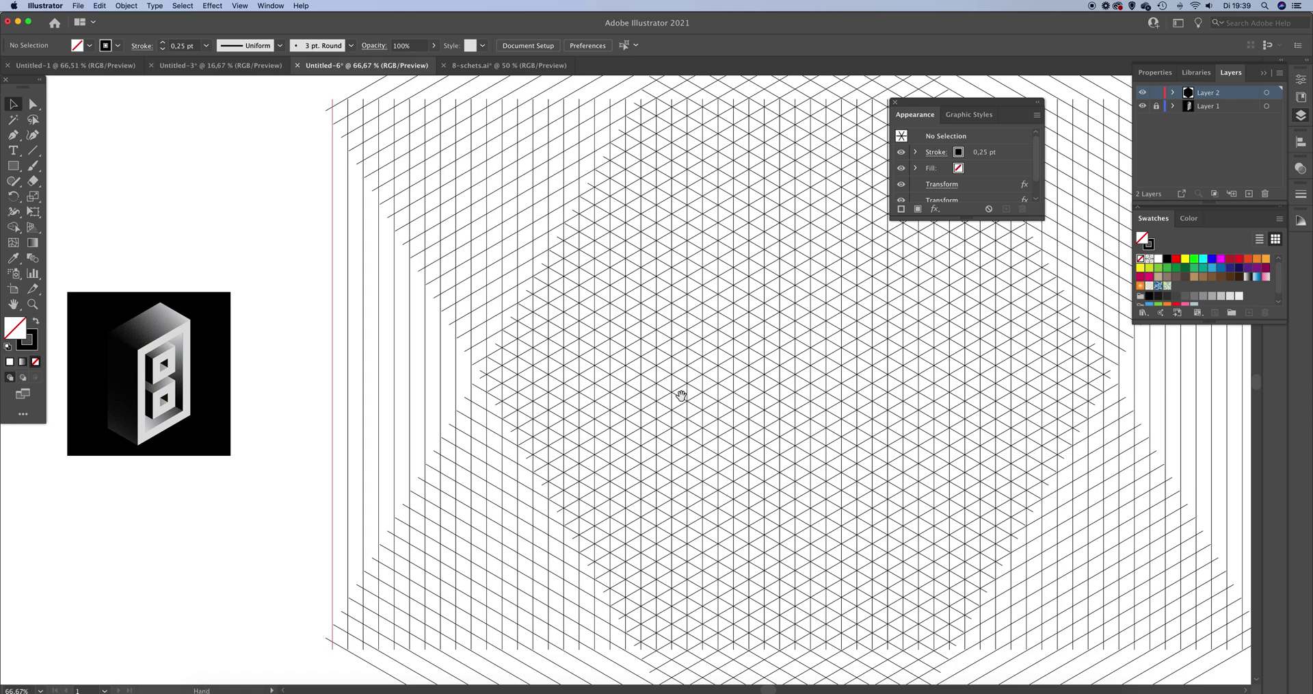
drag(682, 395, 661, 405)
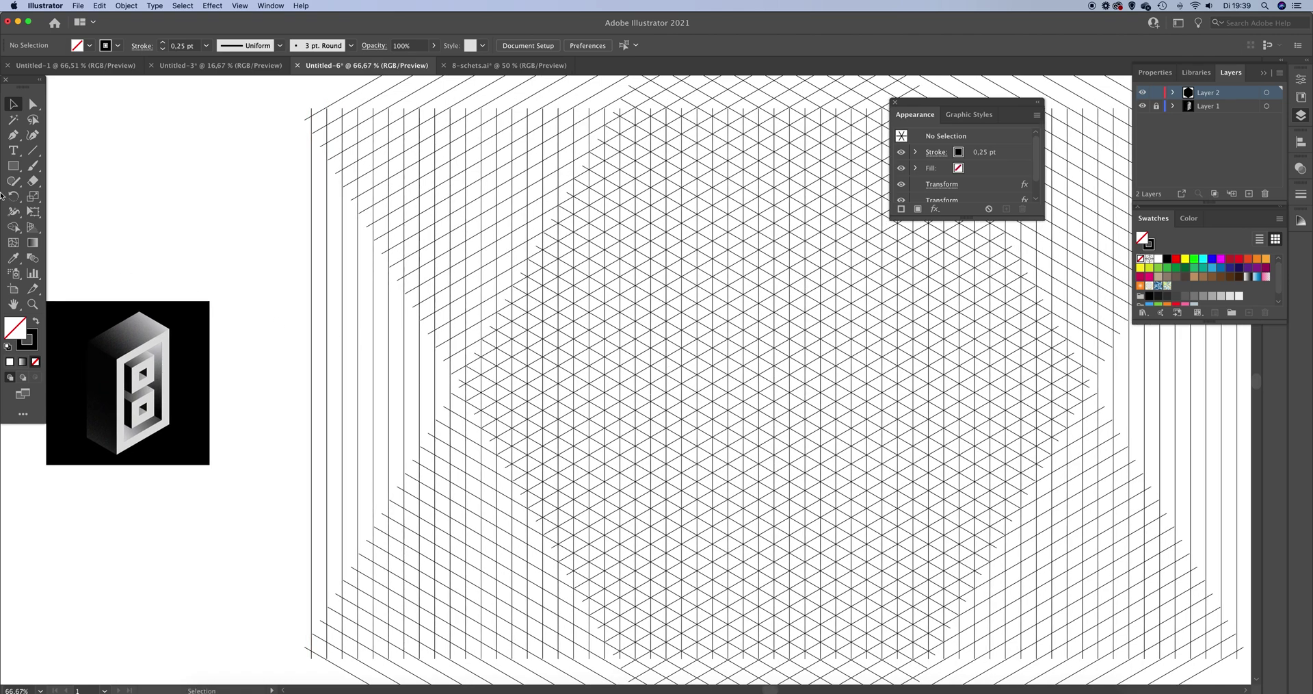
Step: Expand the appearance of the line with its Transform effects and move the resulting grid about 112 px left and 18 px down
click(13, 135)
key(v)
key(super+minus)
drag(534, 246, 512, 241)
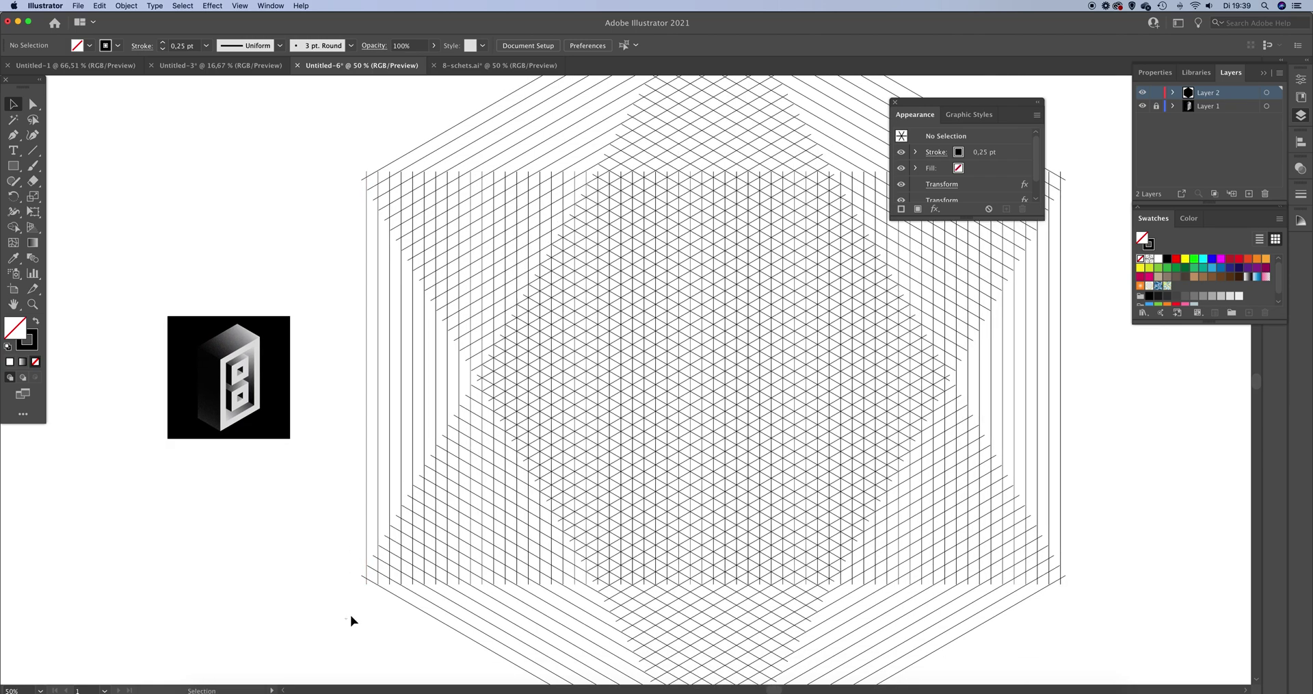
drag(351, 614, 1095, 140)
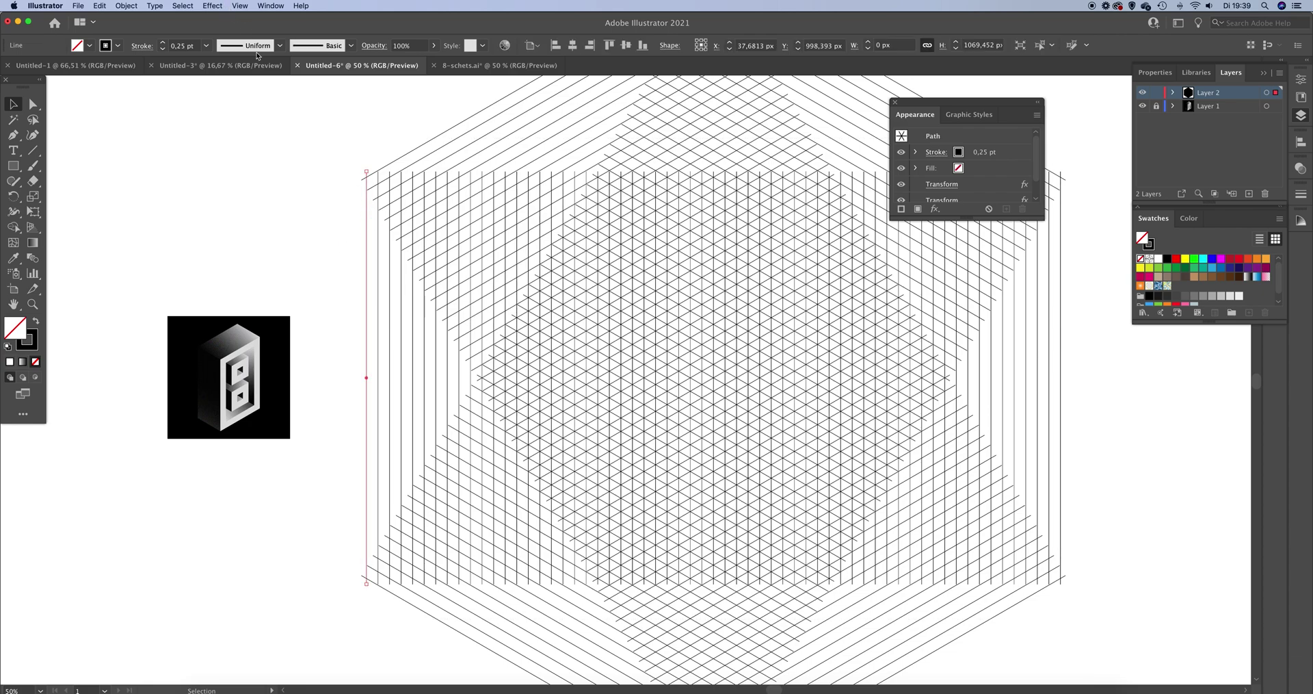
click(127, 6)
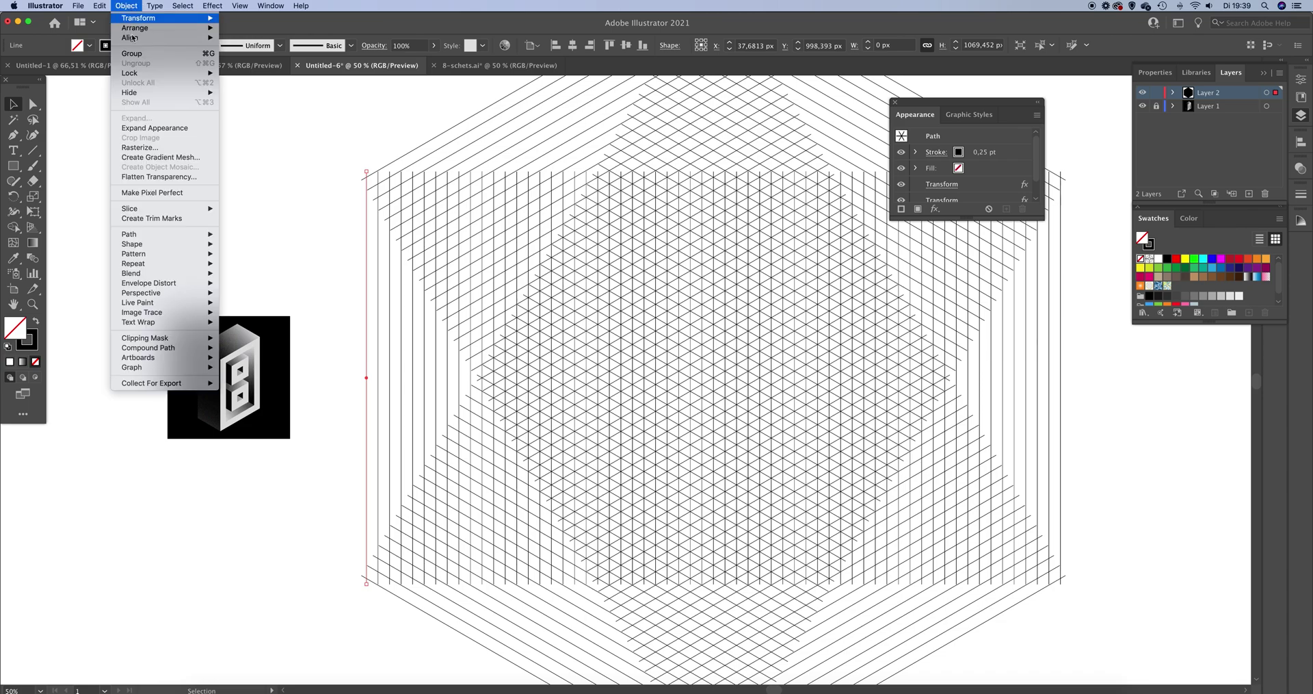
click(158, 126)
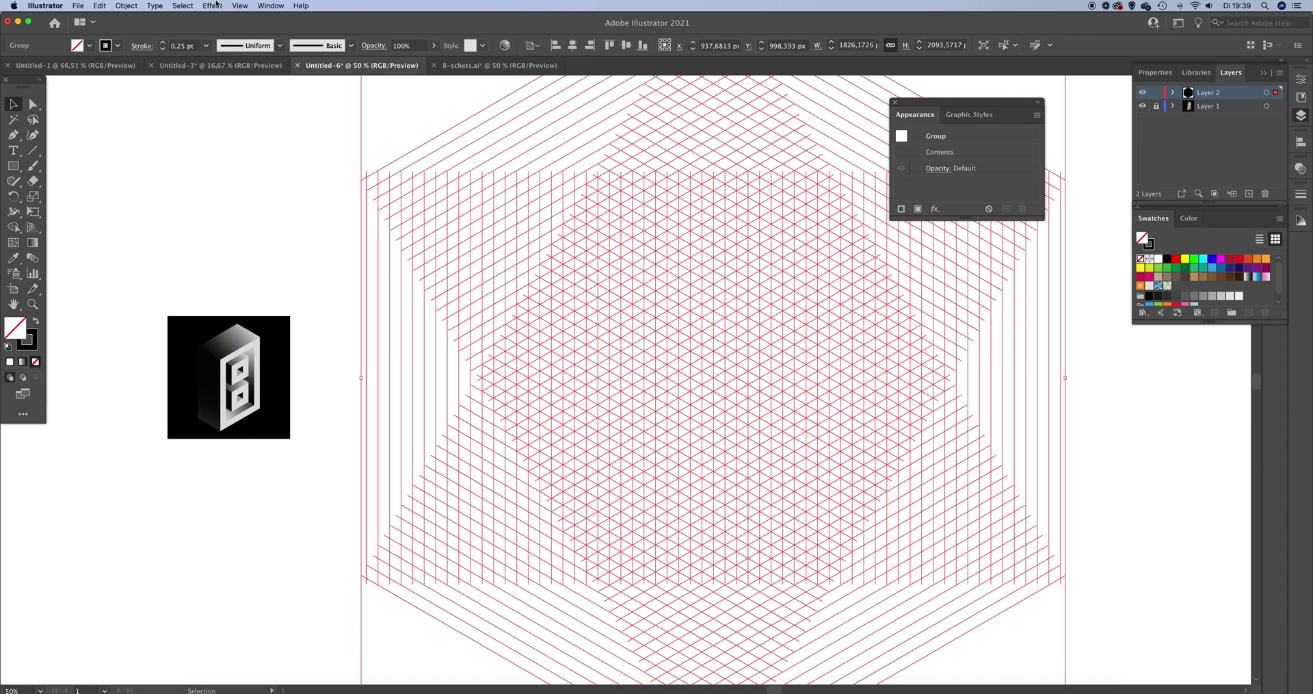
drag(1147, 568, 362, 176)
drag(595, 331, 552, 342)
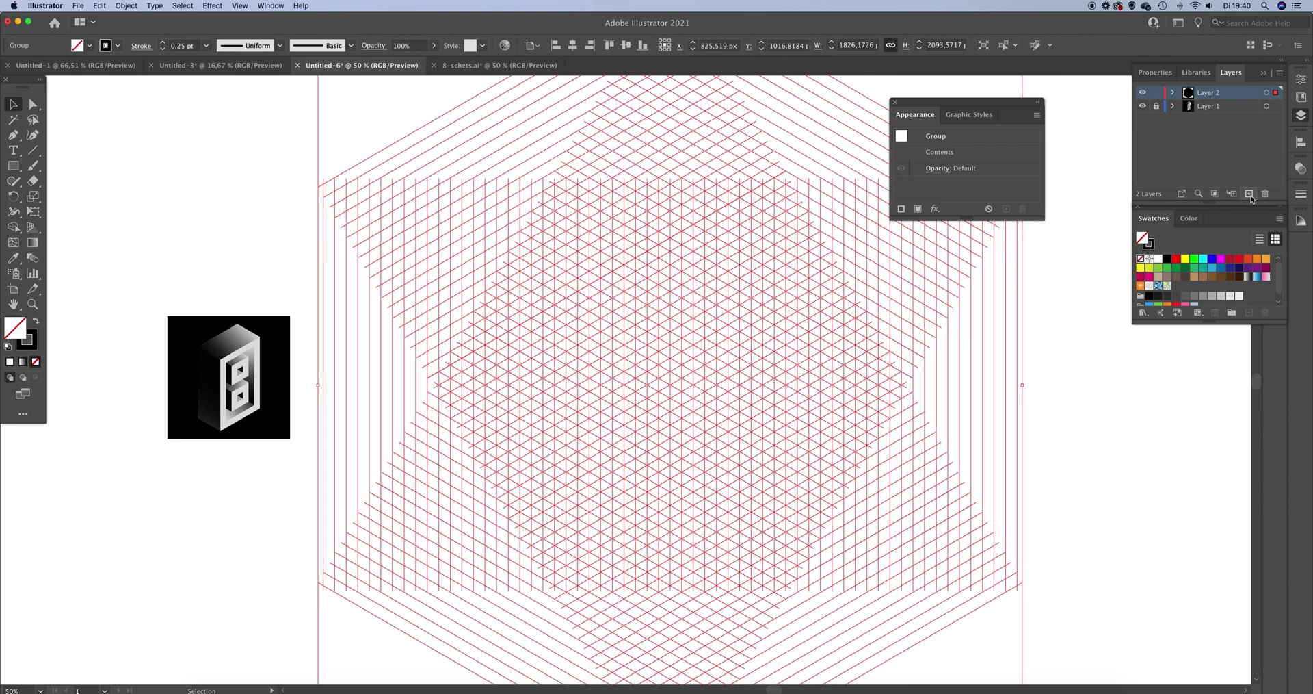
Step: Add a new layer above the grid layer and lock the grid layer
click(1249, 195)
click(1156, 106)
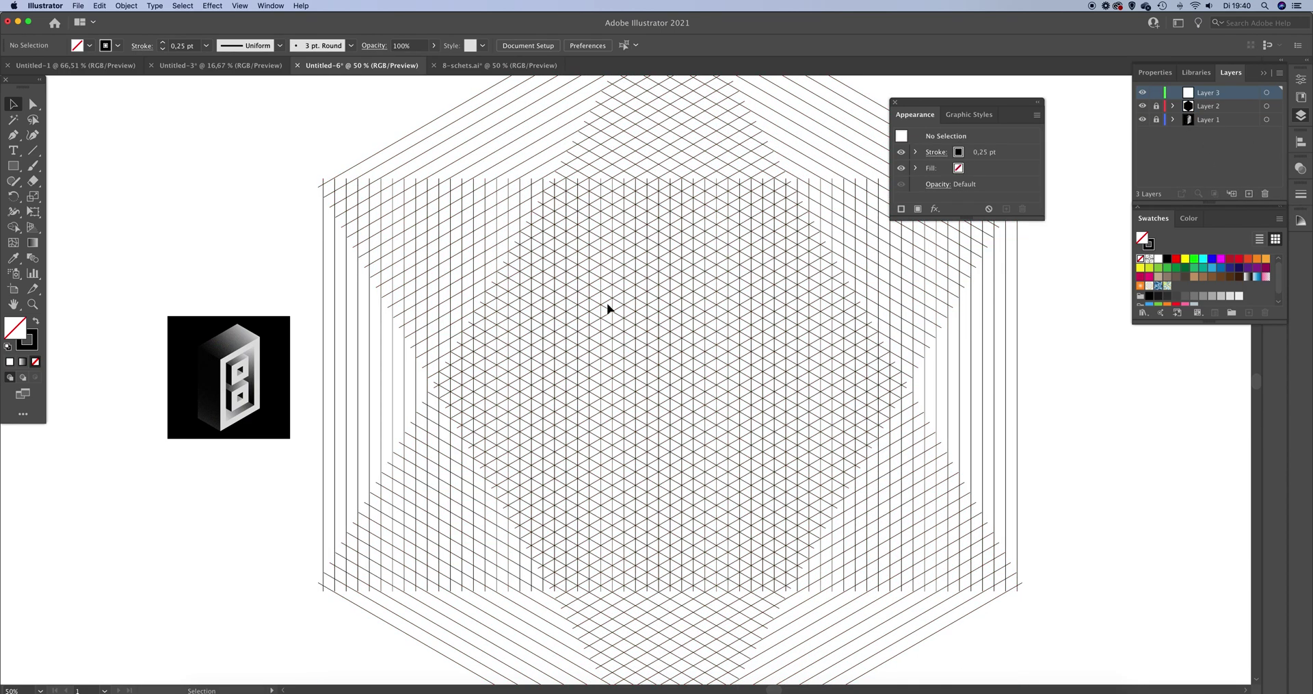
Step: Start drawing on the new layer over the isometric grid with the Pen tool
key(super+equal)
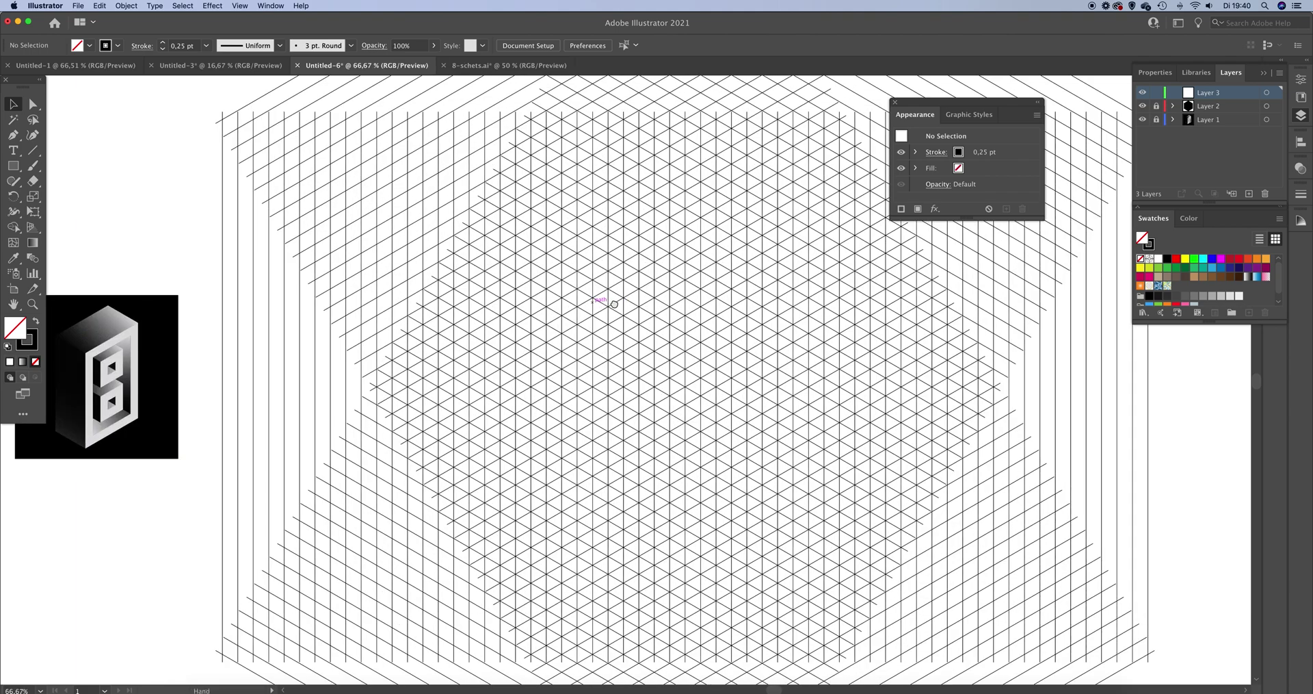
drag(614, 304, 617, 303)
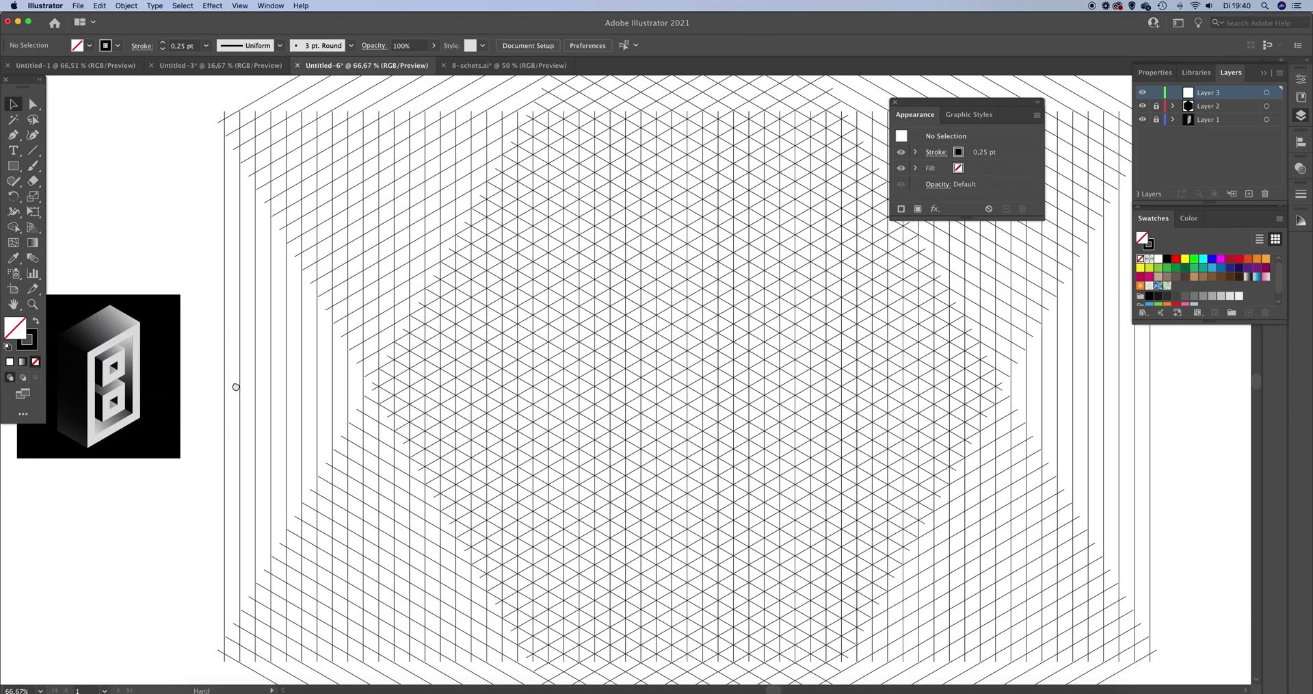
drag(236, 387, 281, 388)
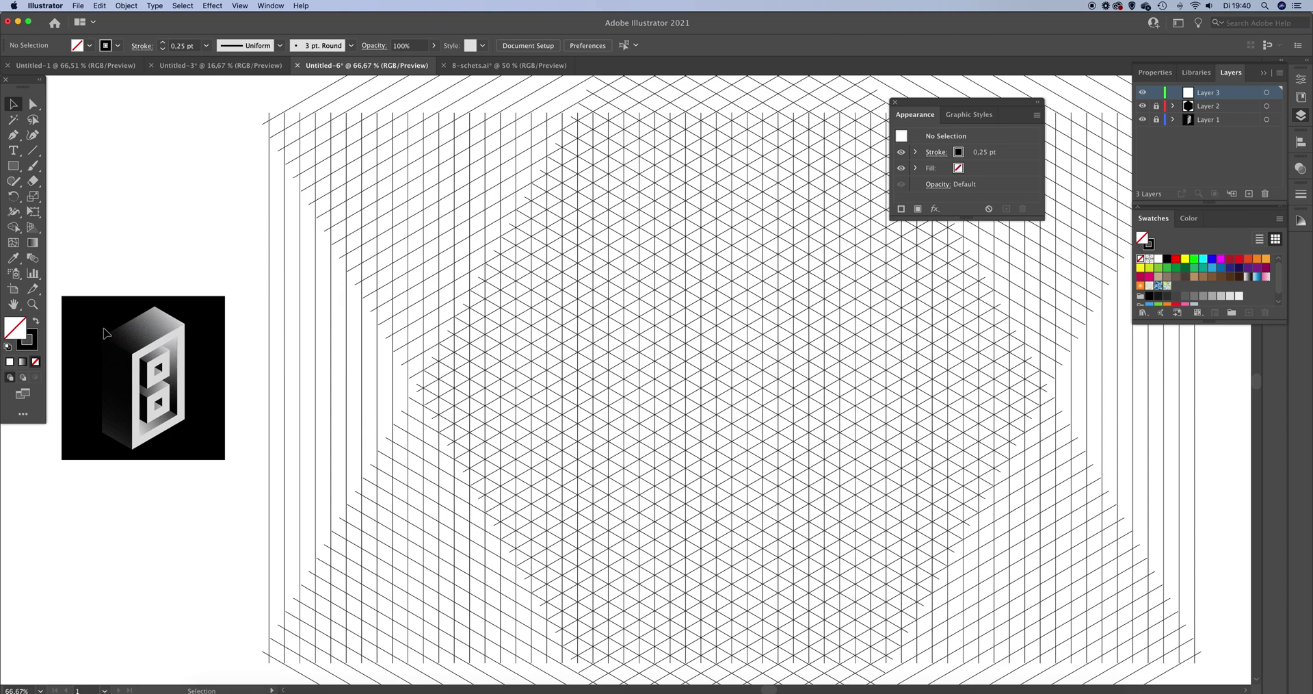
click(12, 135)
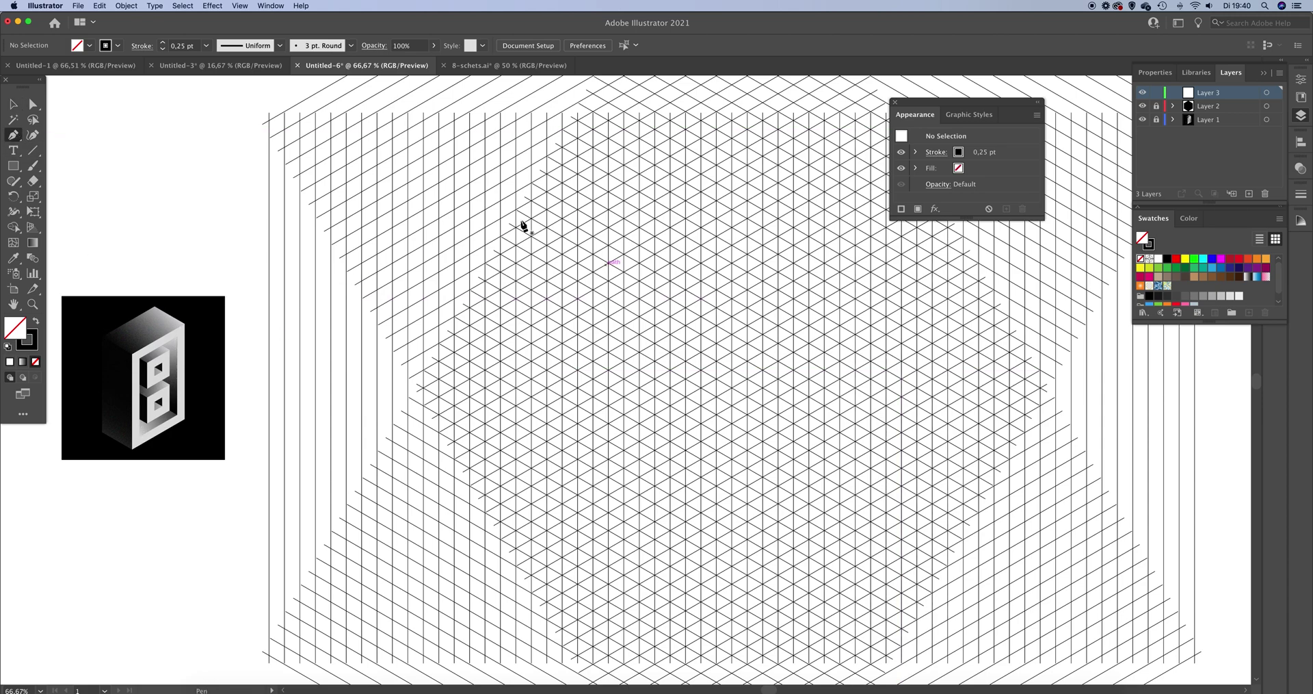
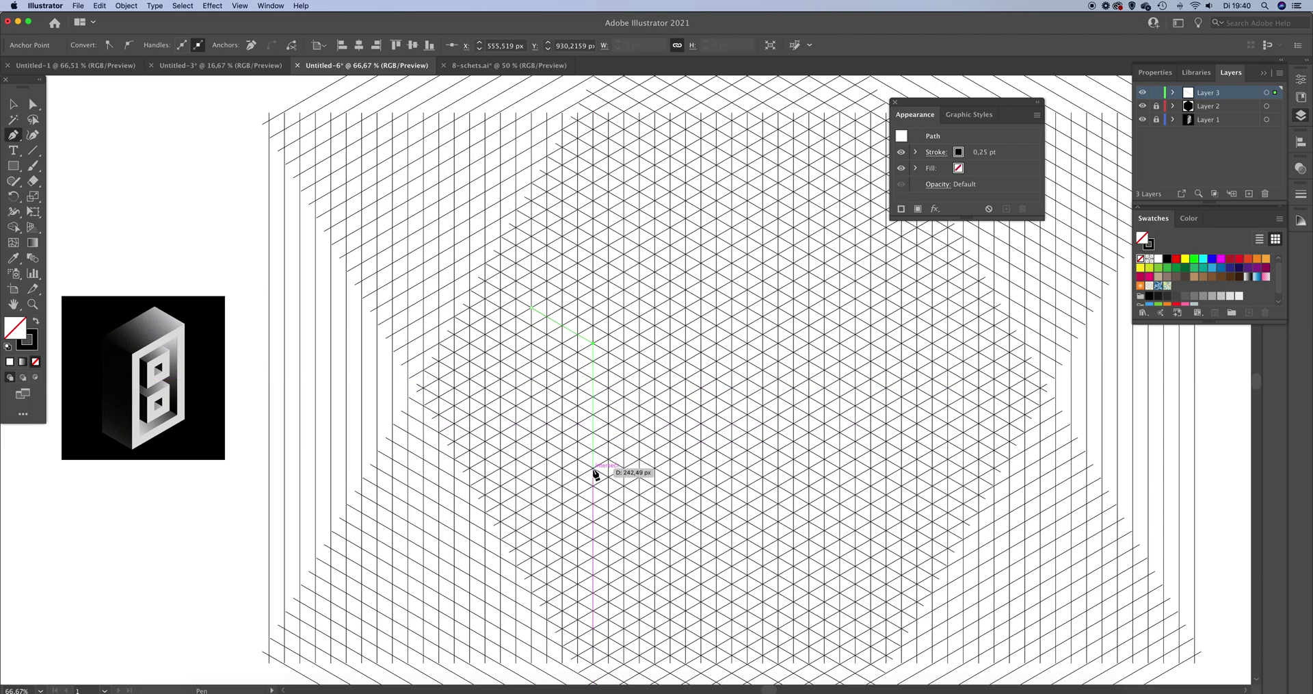
Step: Finish the isometric outline of the block's narrow side face on the grid, about 120 by 450 px
click(594, 541)
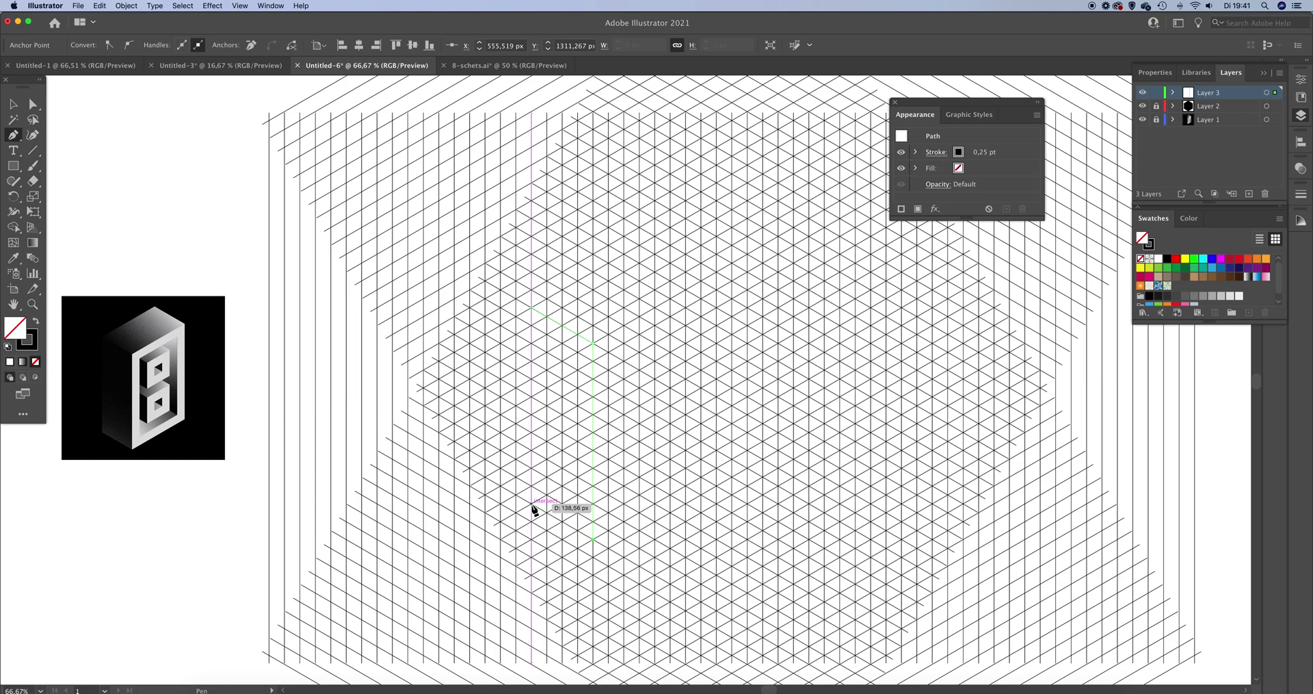
click(532, 504)
click(13, 104)
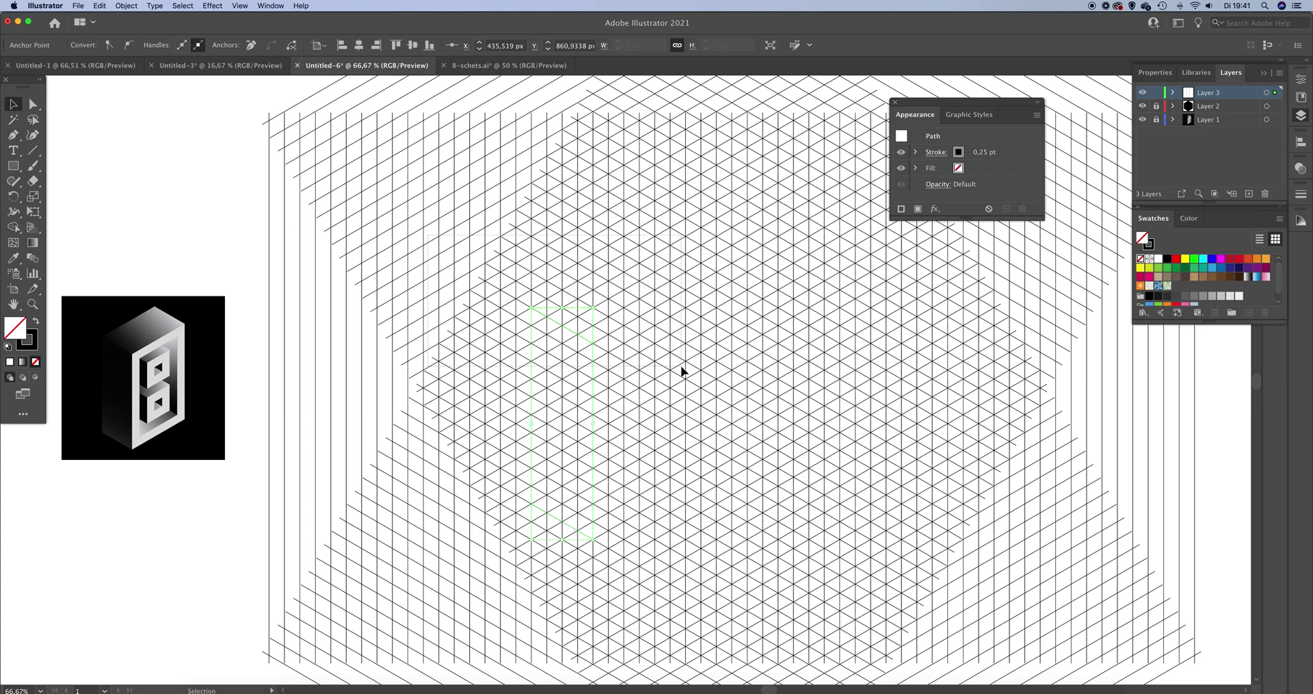
Step: Set the stroke weight of the side face outline to 3 pt
drag(682, 366, 682, 368)
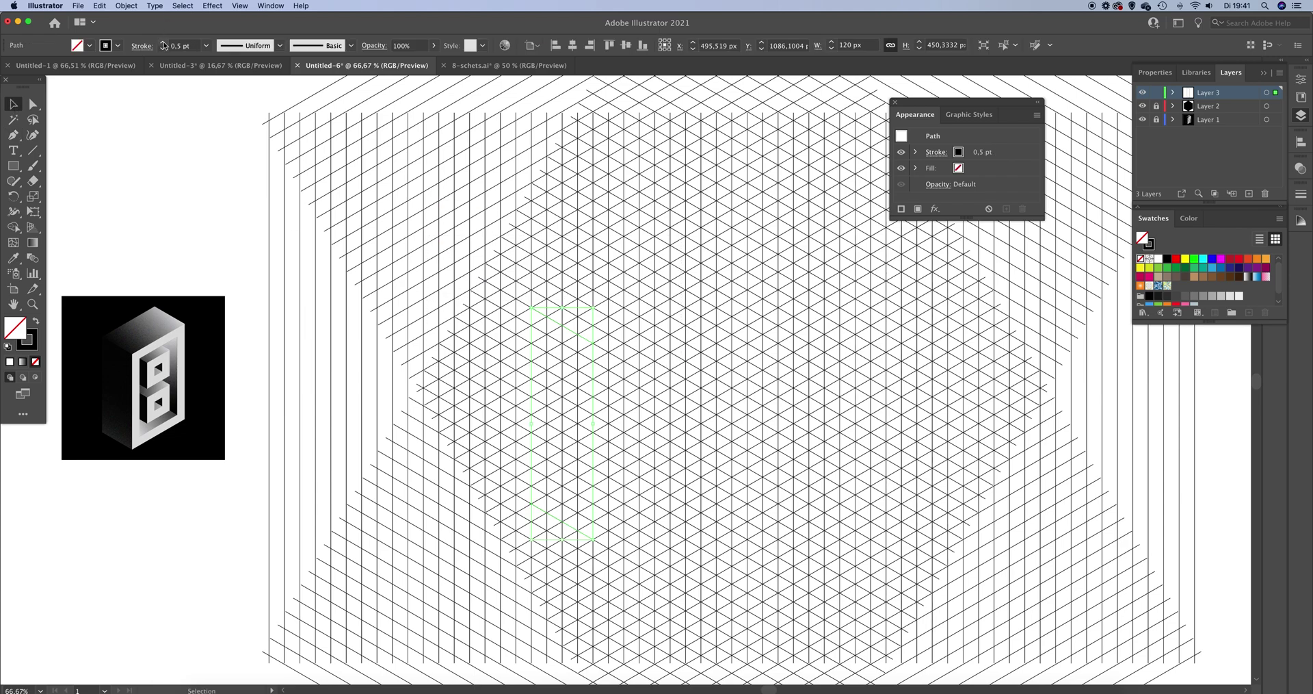
click(197, 173)
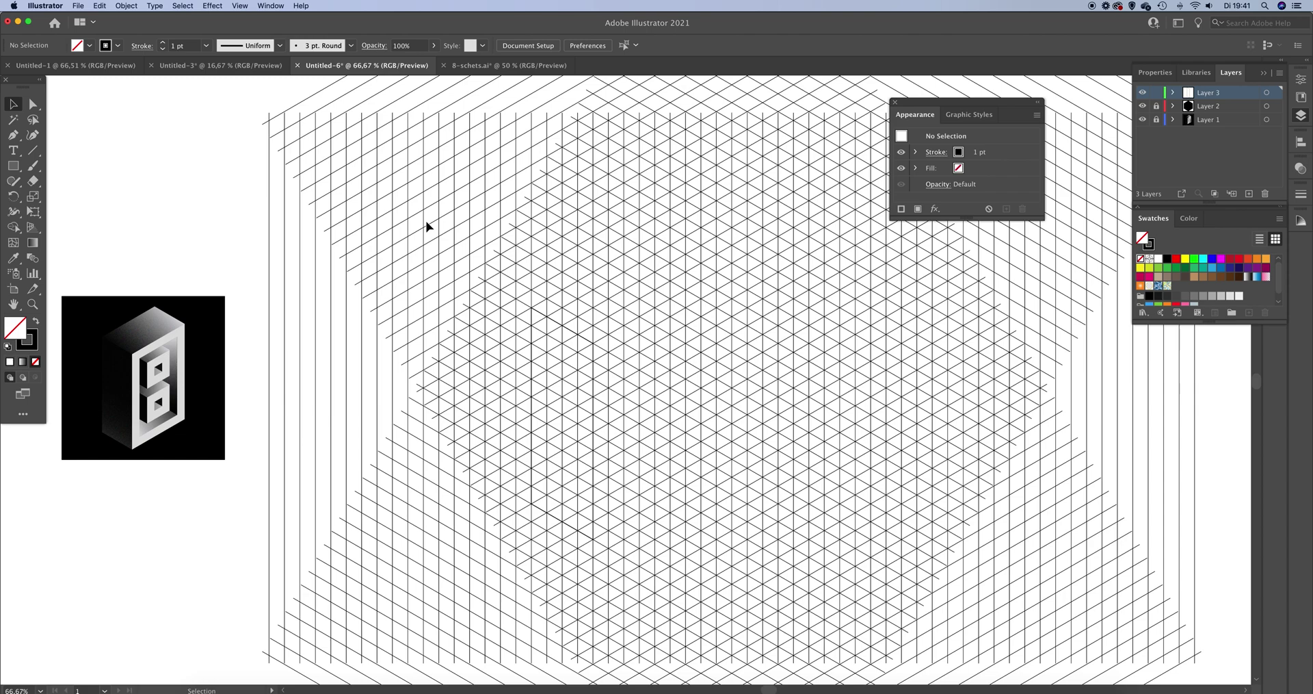
click(597, 343)
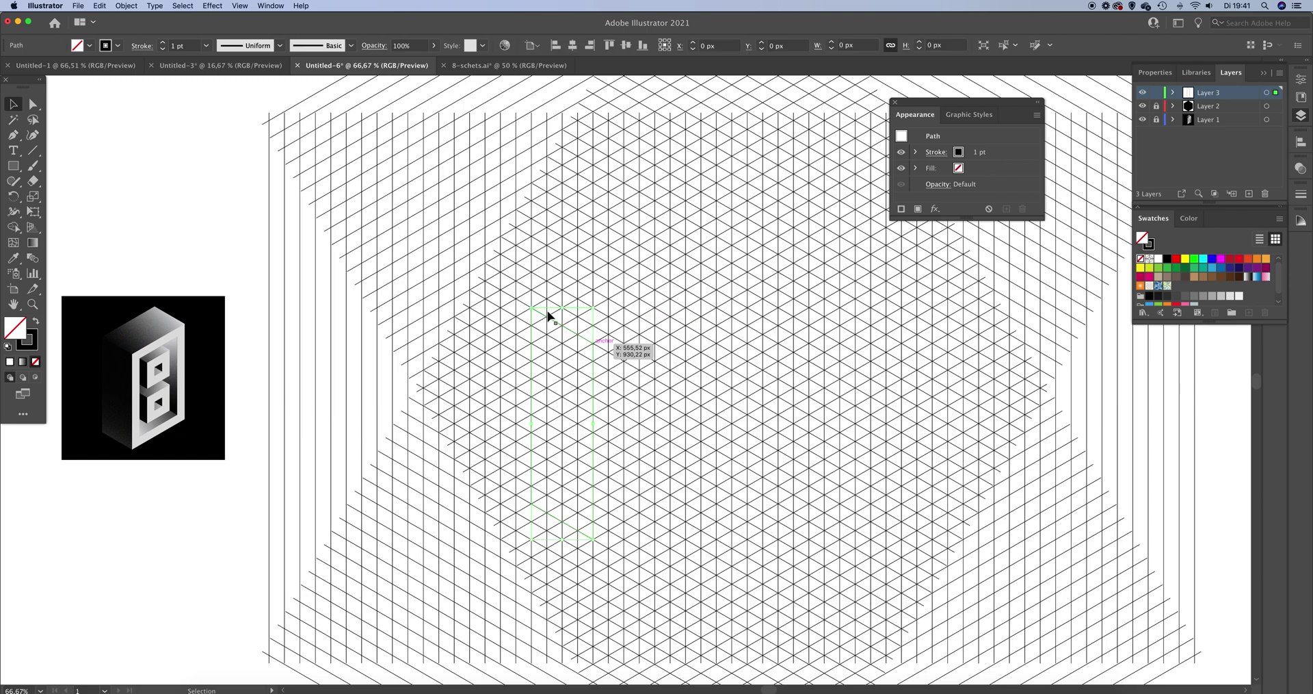
click(163, 42)
click(163, 43)
click(177, 152)
click(532, 370)
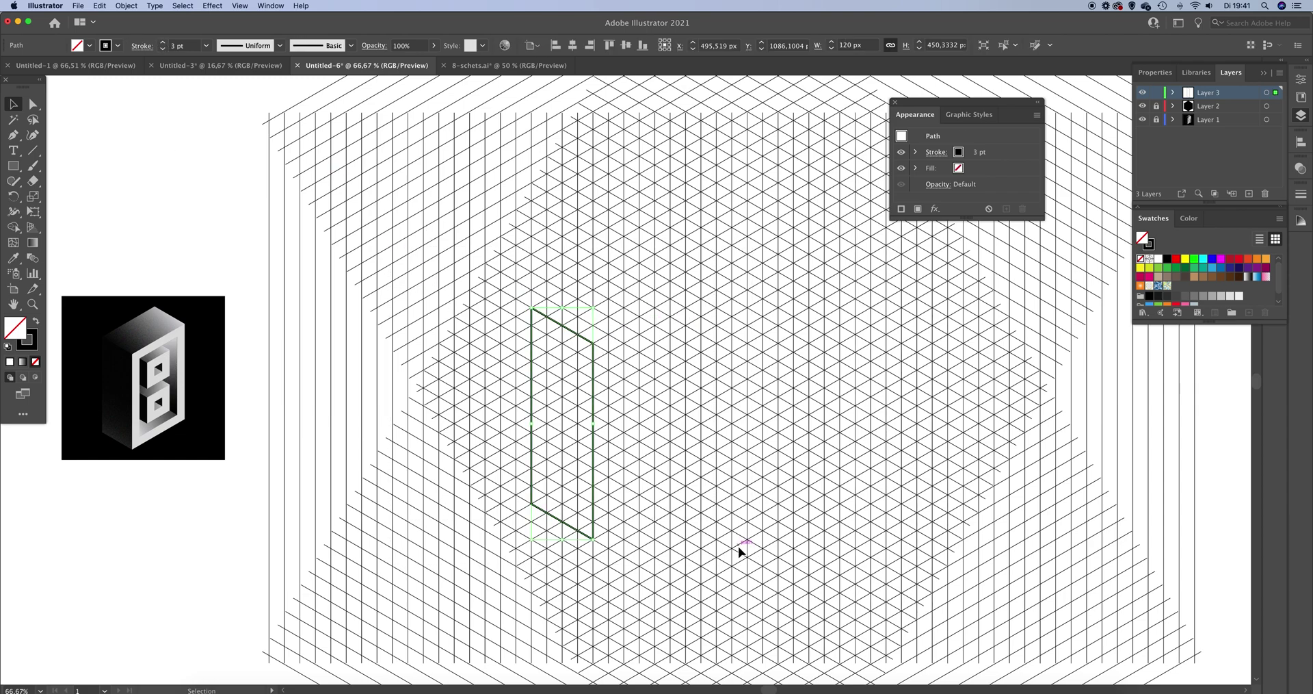
click(737, 546)
Step: Draw the block's top face as an isometric parallelogram, seven grid columns deep, sharing the side face's upper edge
click(11, 136)
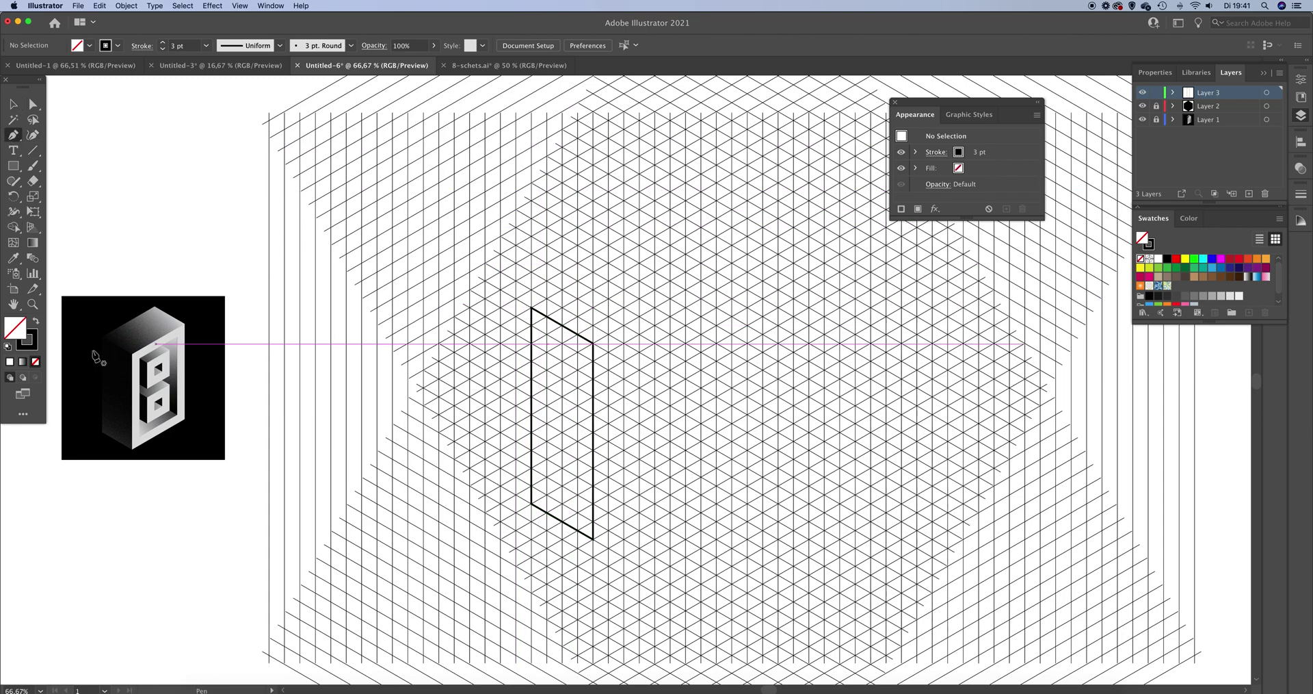
click(532, 310)
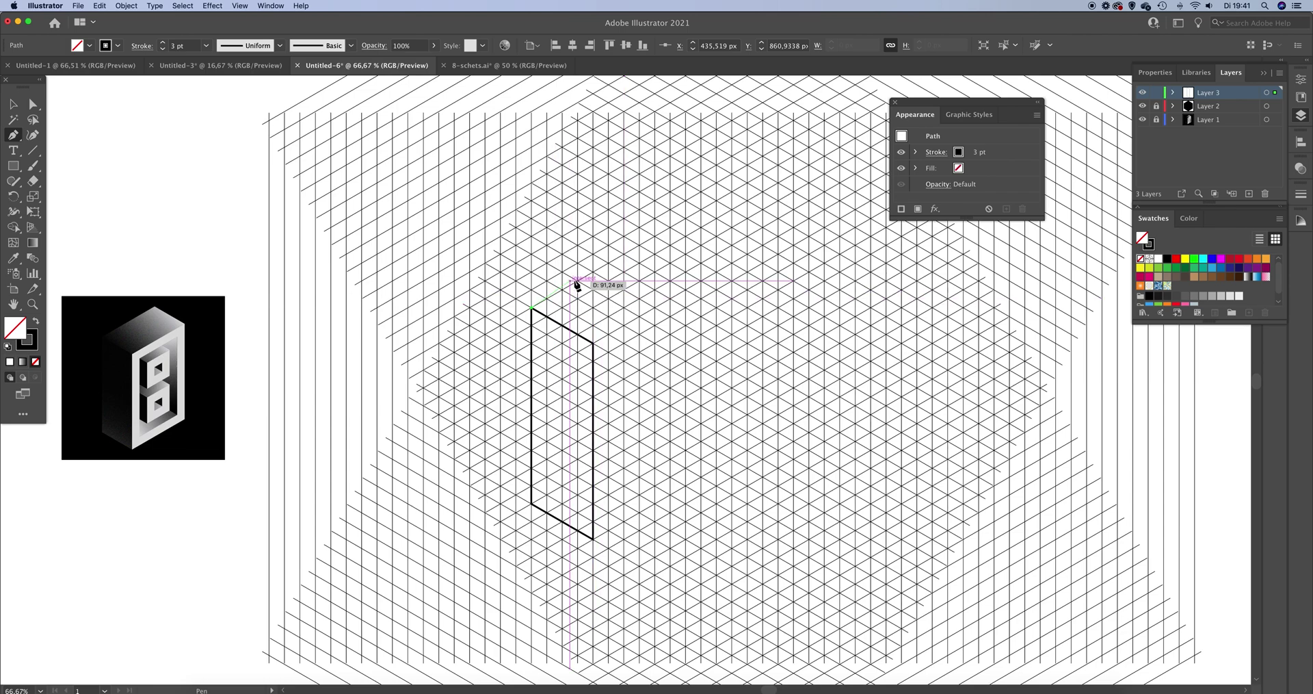
click(640, 245)
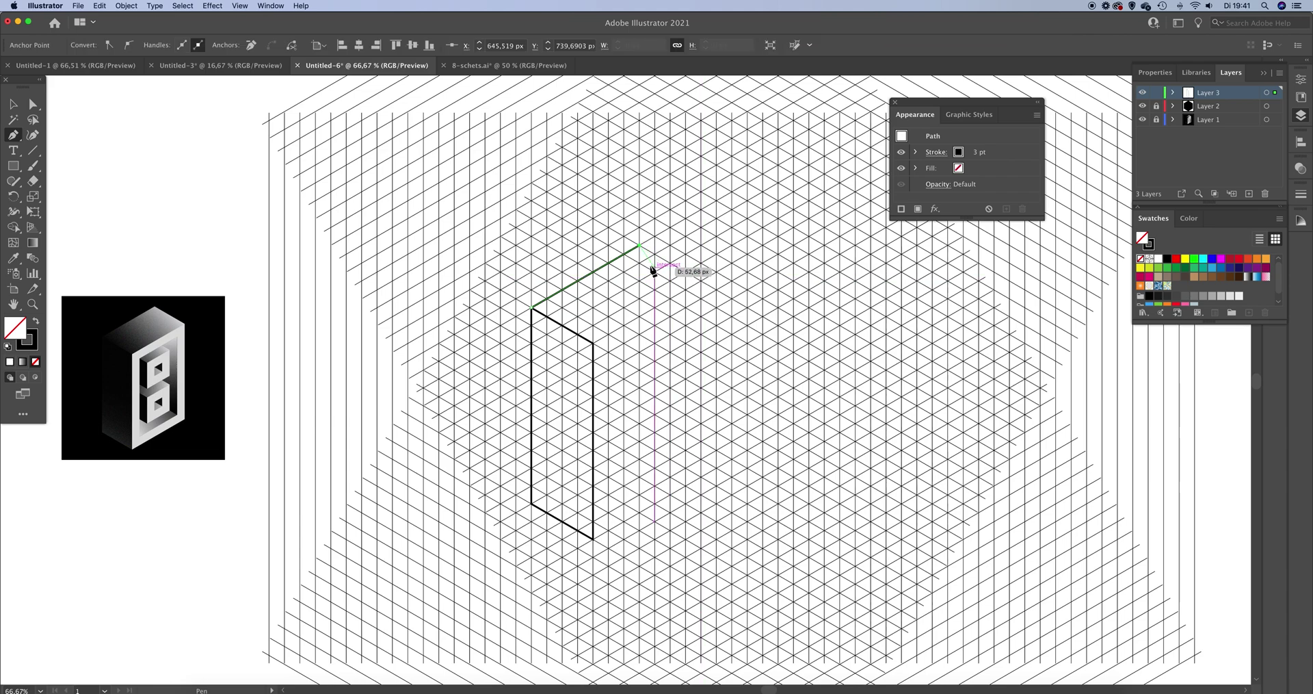
key(super+z)
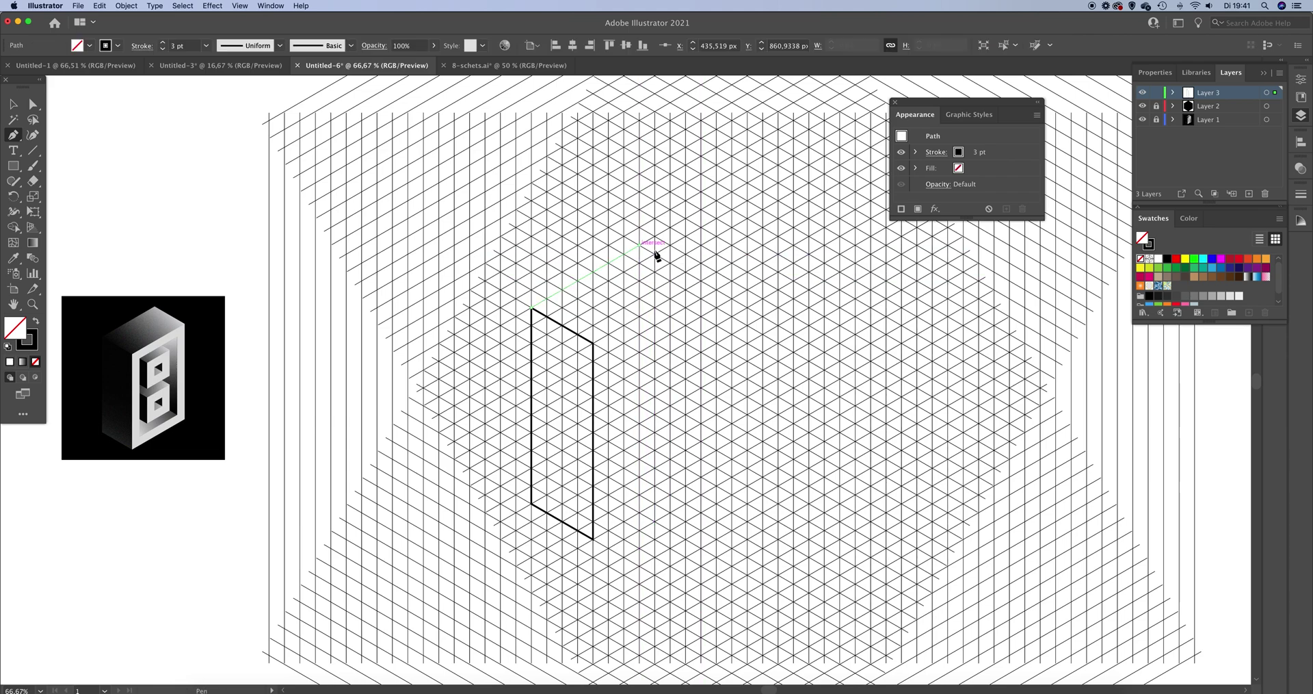
key(super+shift+z)
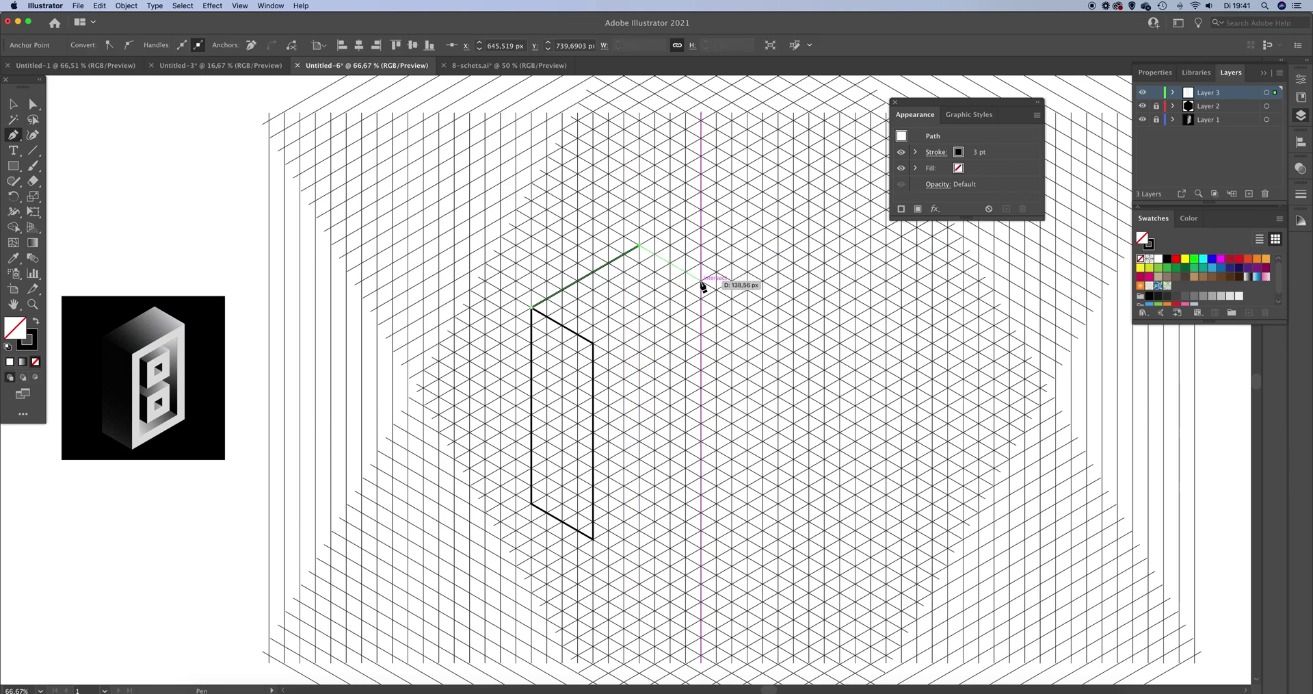
click(702, 281)
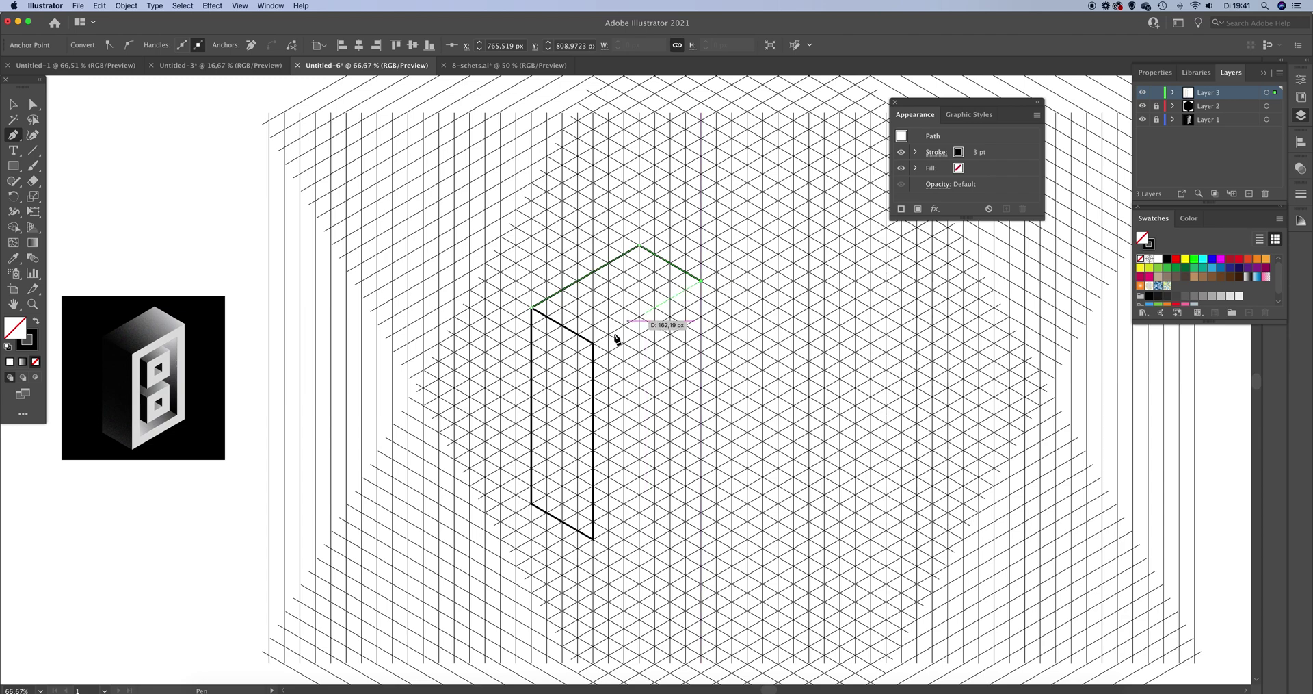
click(593, 342)
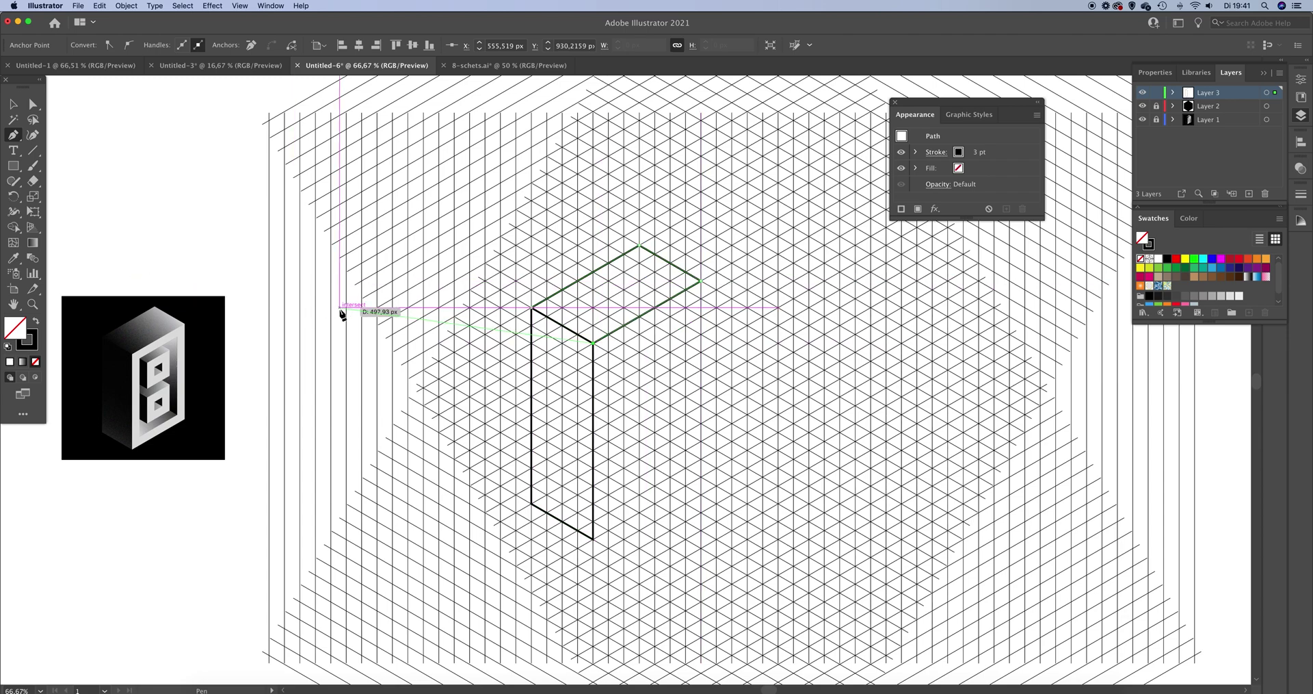
click(533, 307)
click(592, 342)
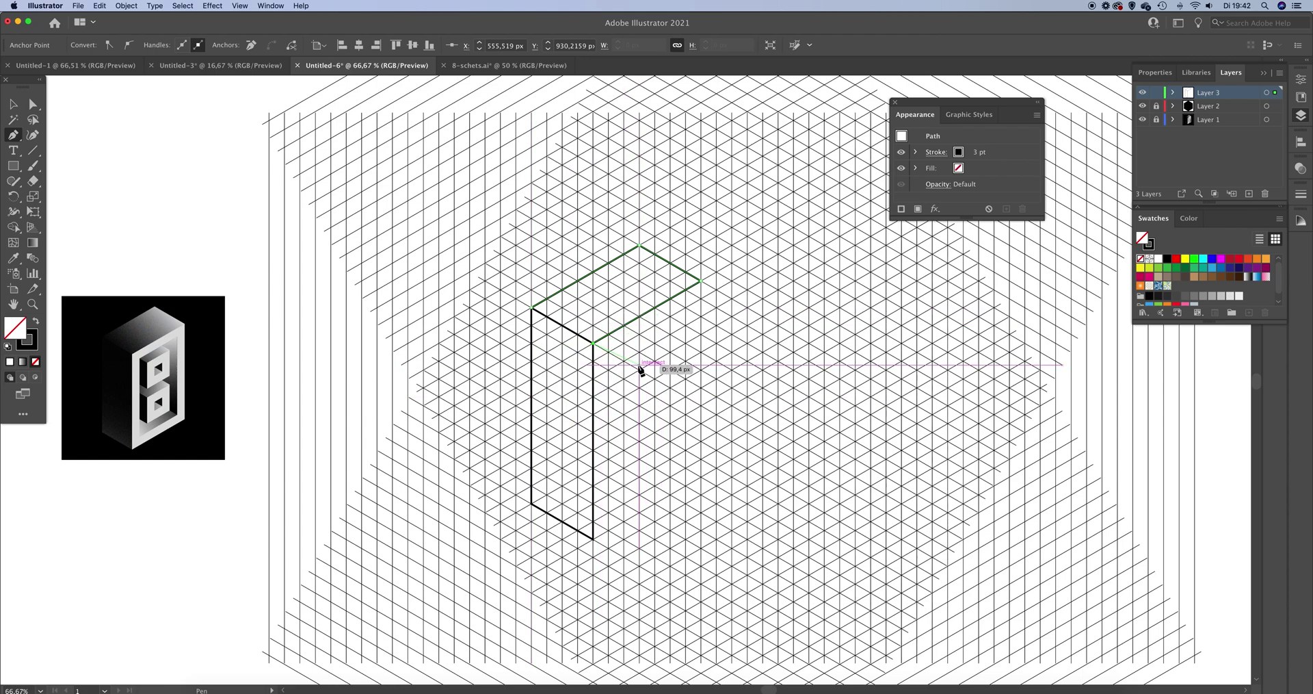
key(Escape)
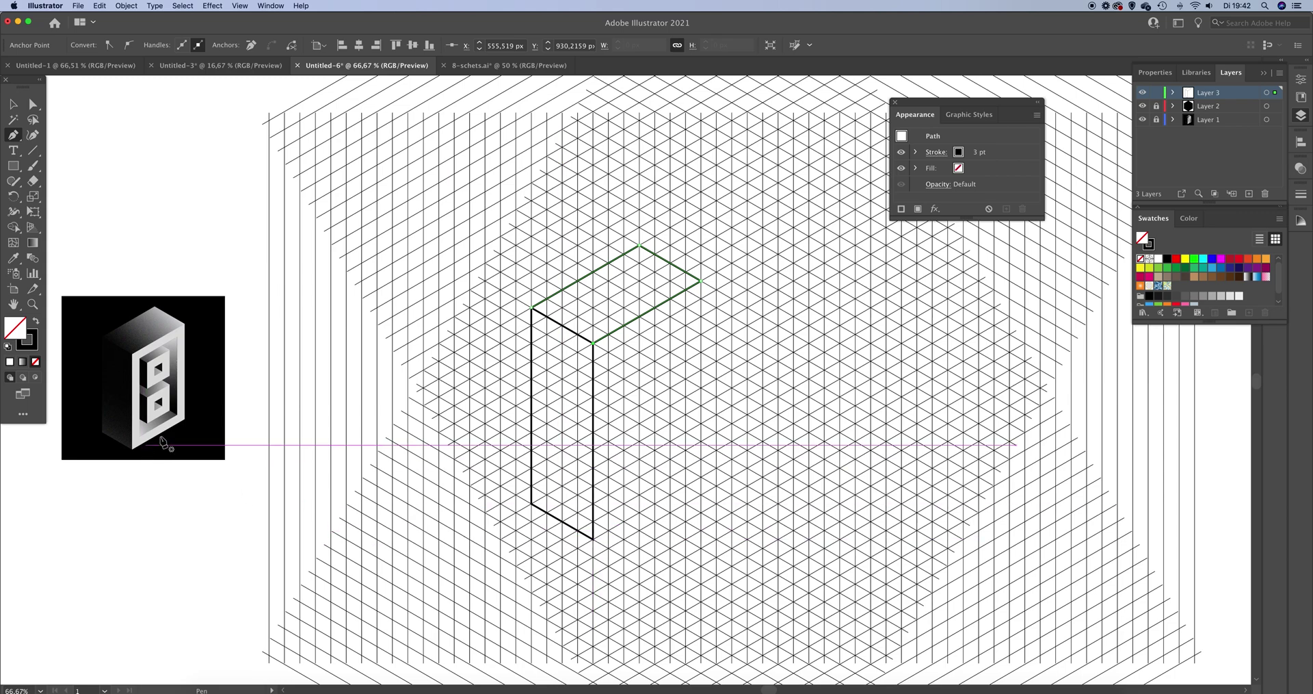
Step: Draw the front face's bottom and far vertical edges, from the side face's lowest corner up to the top face's outer corner
click(593, 538)
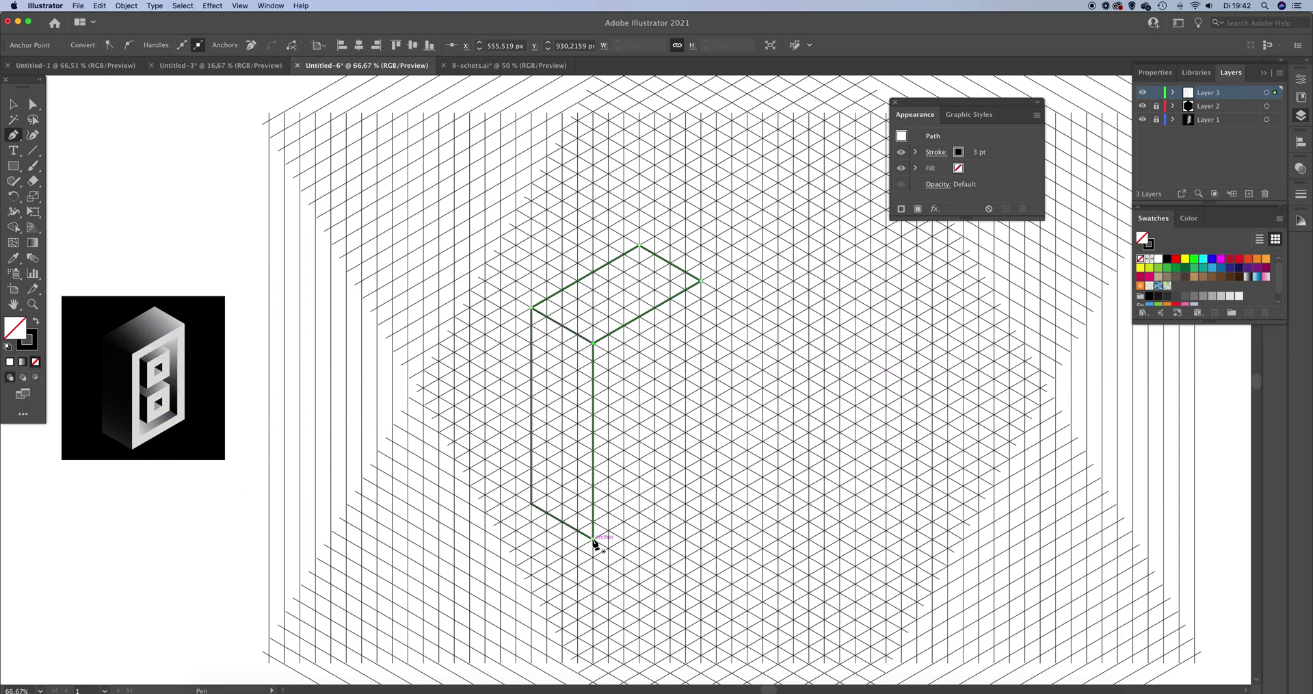
click(594, 539)
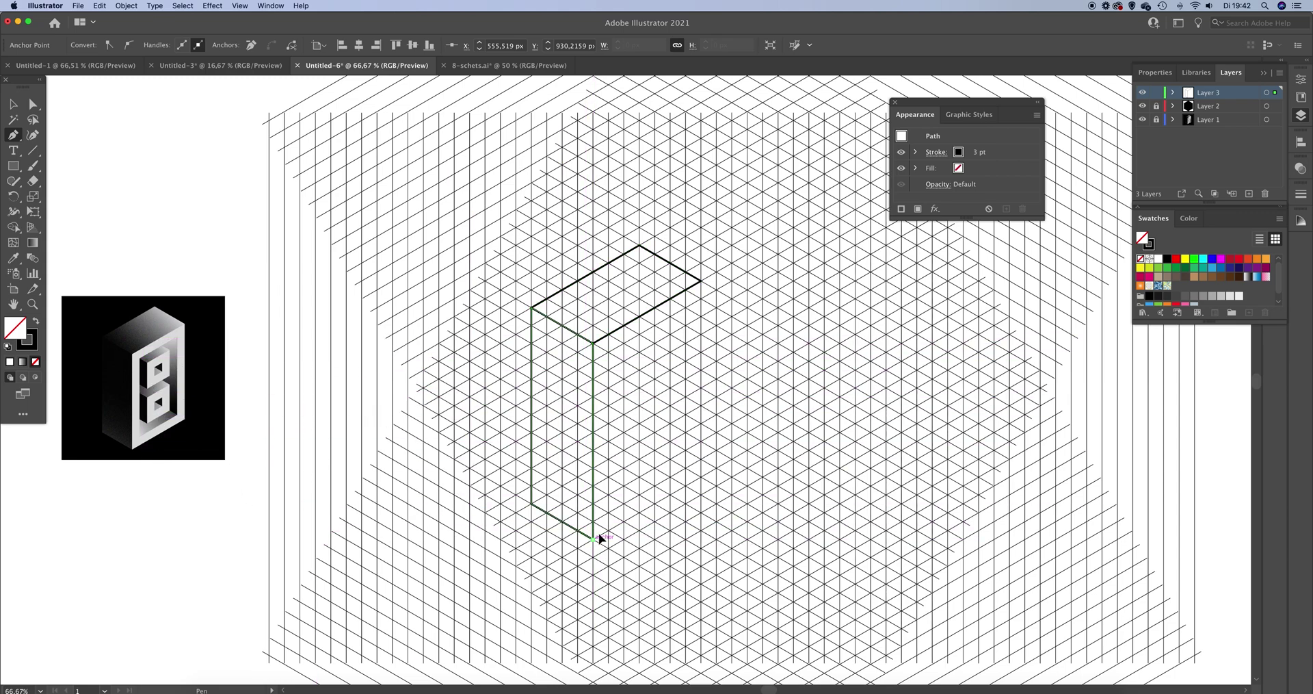
click(701, 476)
click(700, 281)
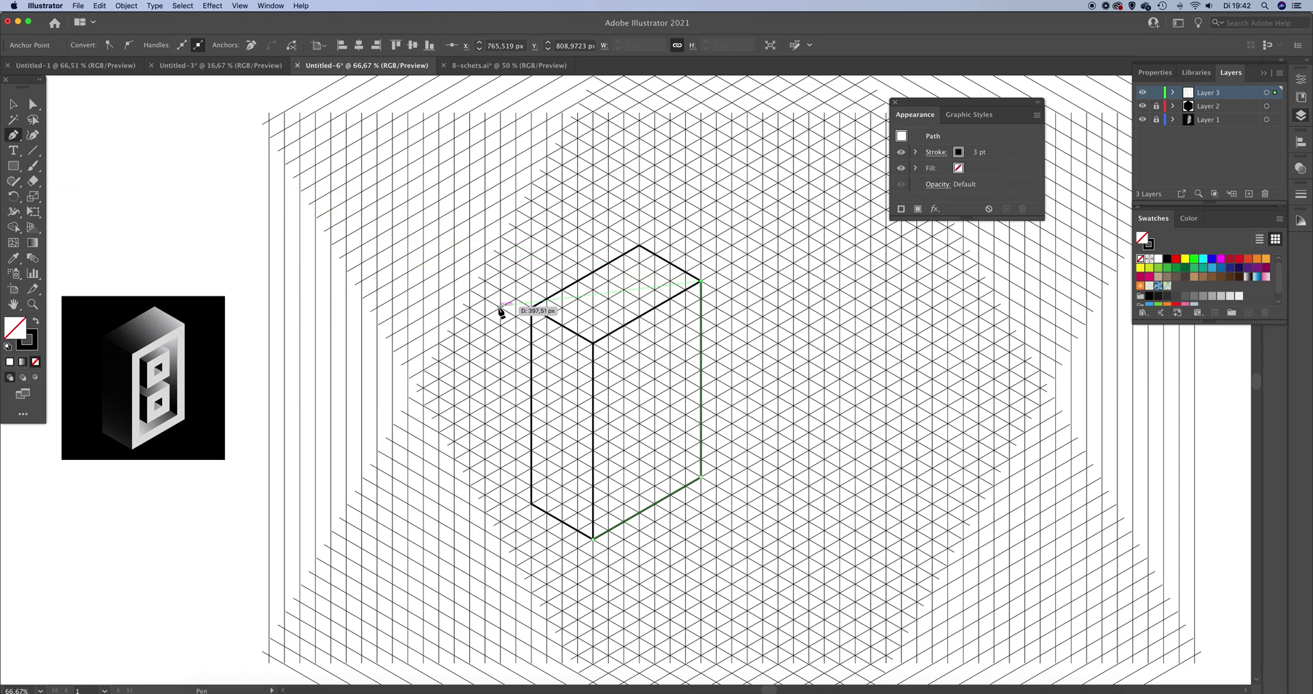
key(Escape)
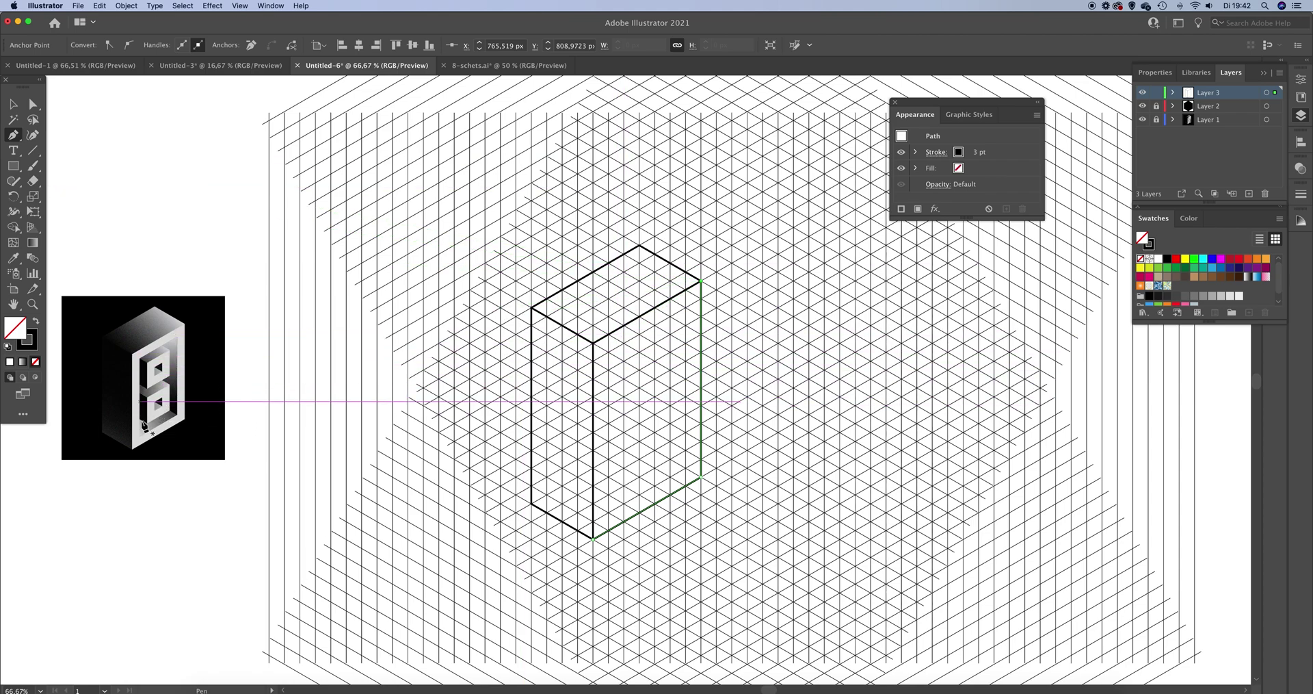
click(608, 352)
click(609, 405)
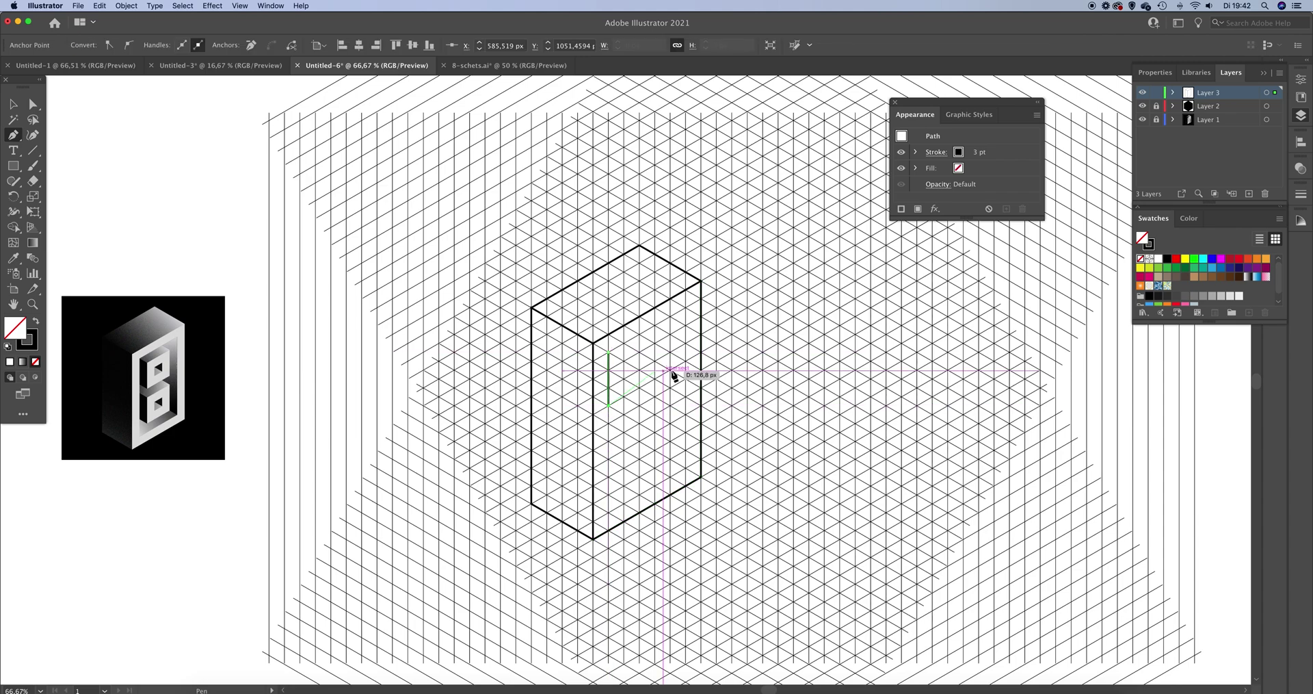
click(672, 369)
click(671, 317)
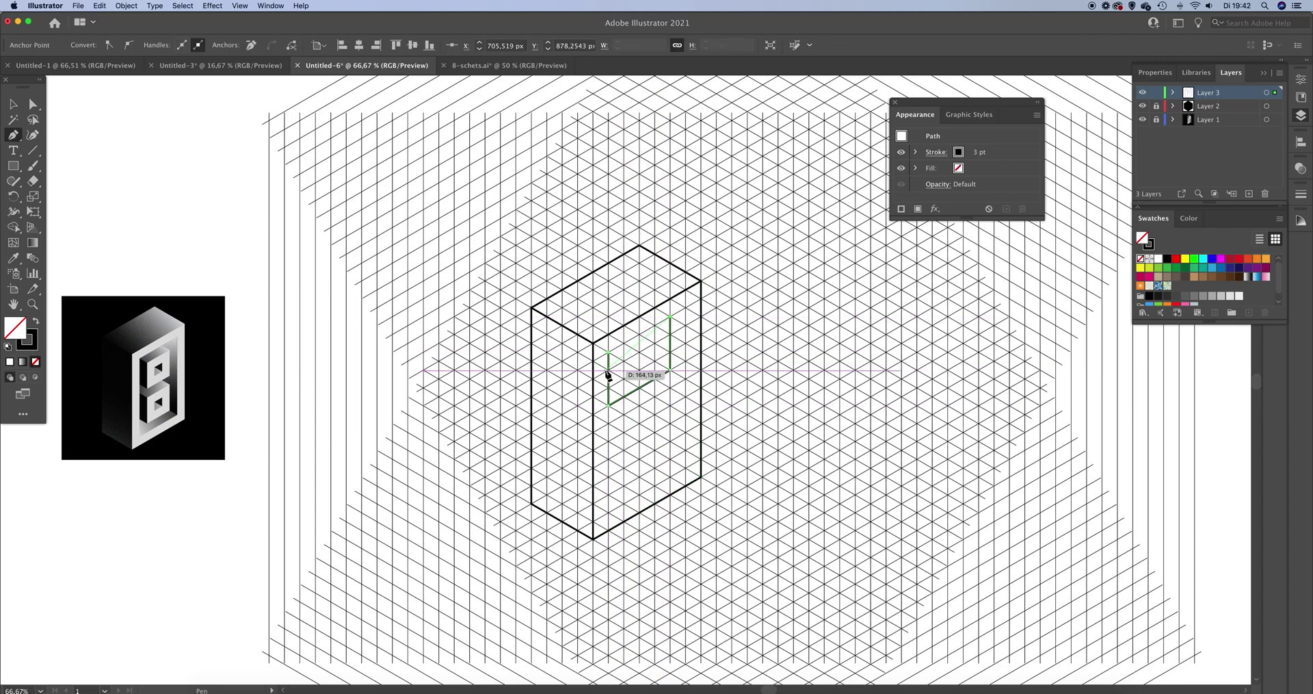
key(super+z)
key(super+z)
key(super+z)
Step: Draw a parallelogram frame on the front face, inset one grid column from its vertical edges
click(608, 512)
click(686, 468)
click(685, 307)
click(609, 352)
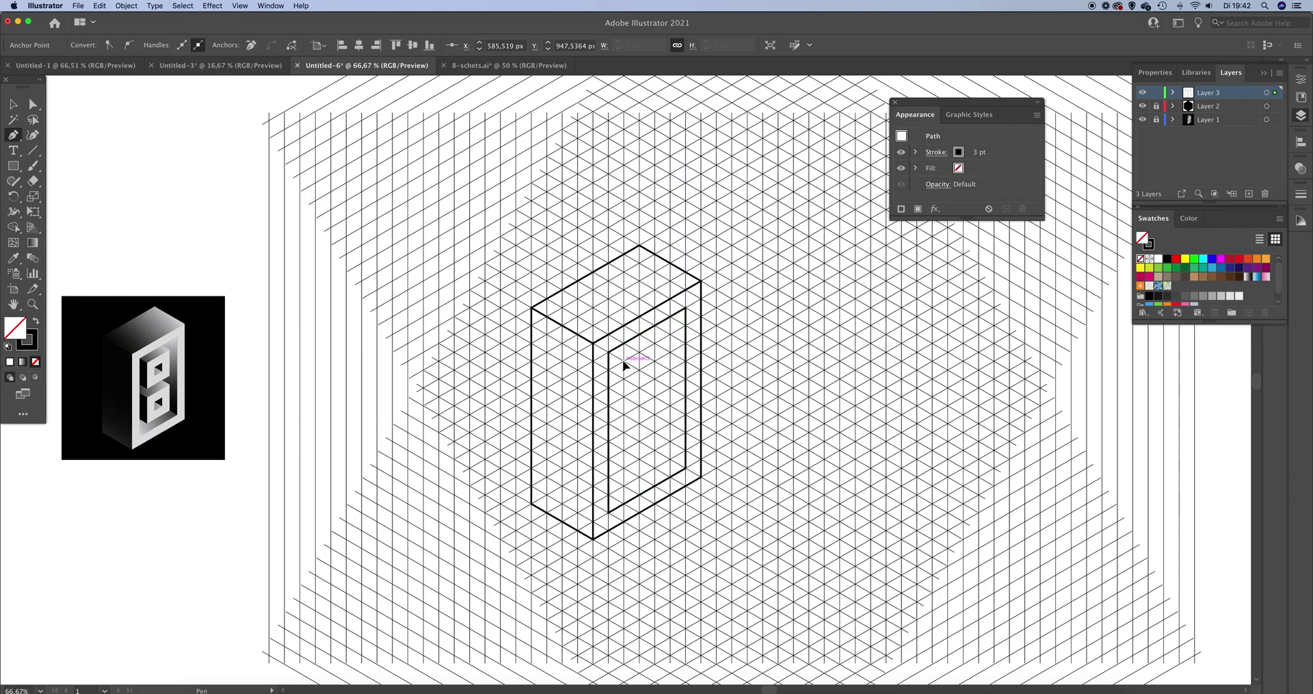
Step: Draw the number 8's upper block outline, a parallelogram three grid columns wide, inside the upper half of the frame
click(625, 365)
click(624, 414)
click(670, 388)
click(671, 336)
click(624, 364)
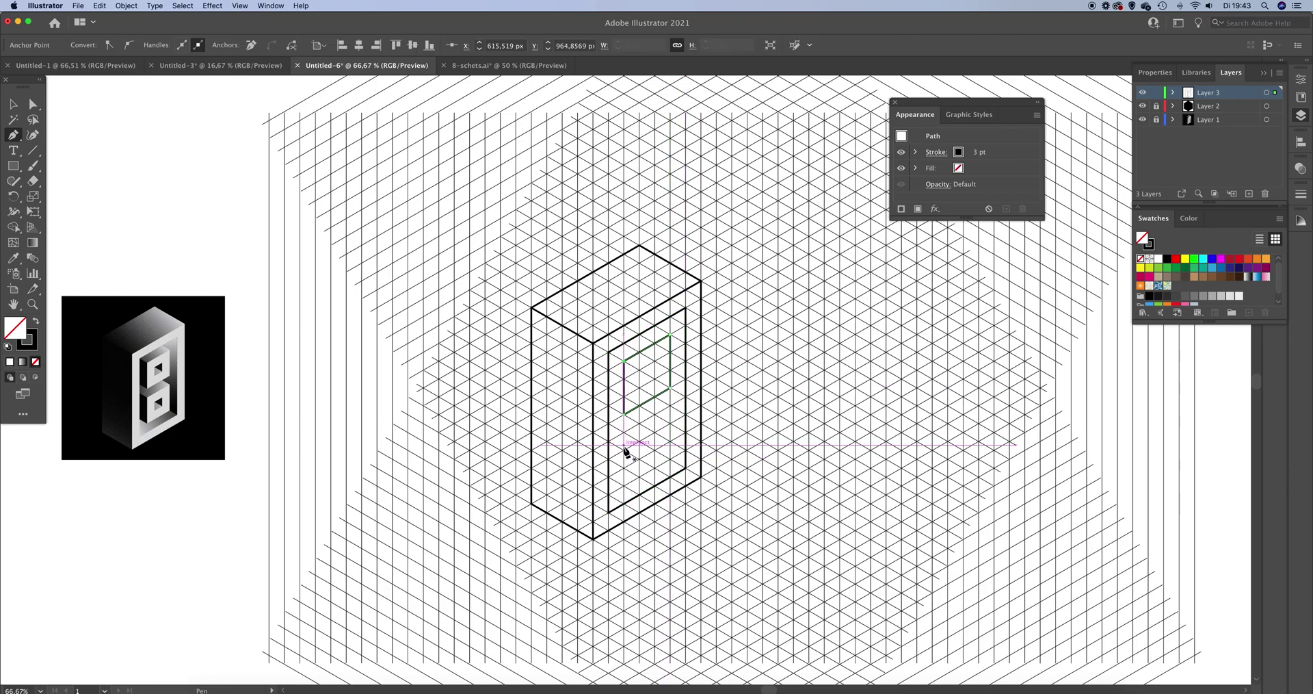
Step: Draw a matching three-column-wide parallelogram for the number 8's lower block in the lower half of the frame
key(super+equal)
key(super+equal)
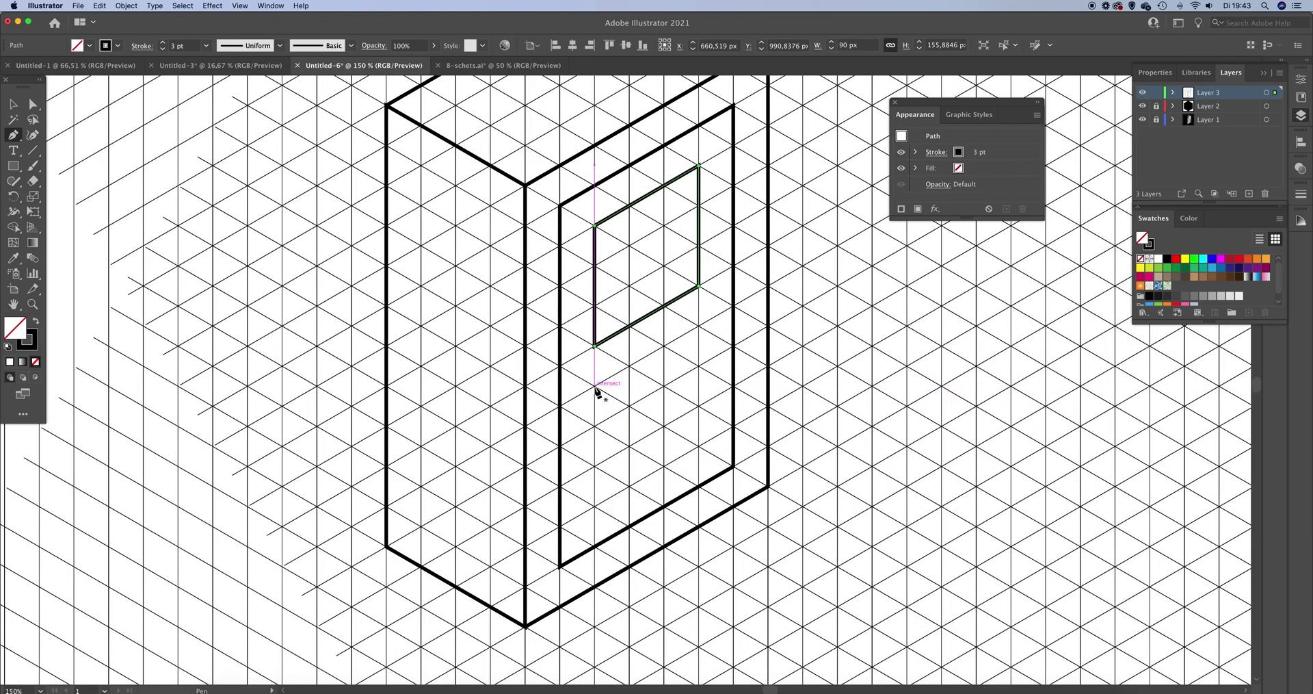
click(624, 432)
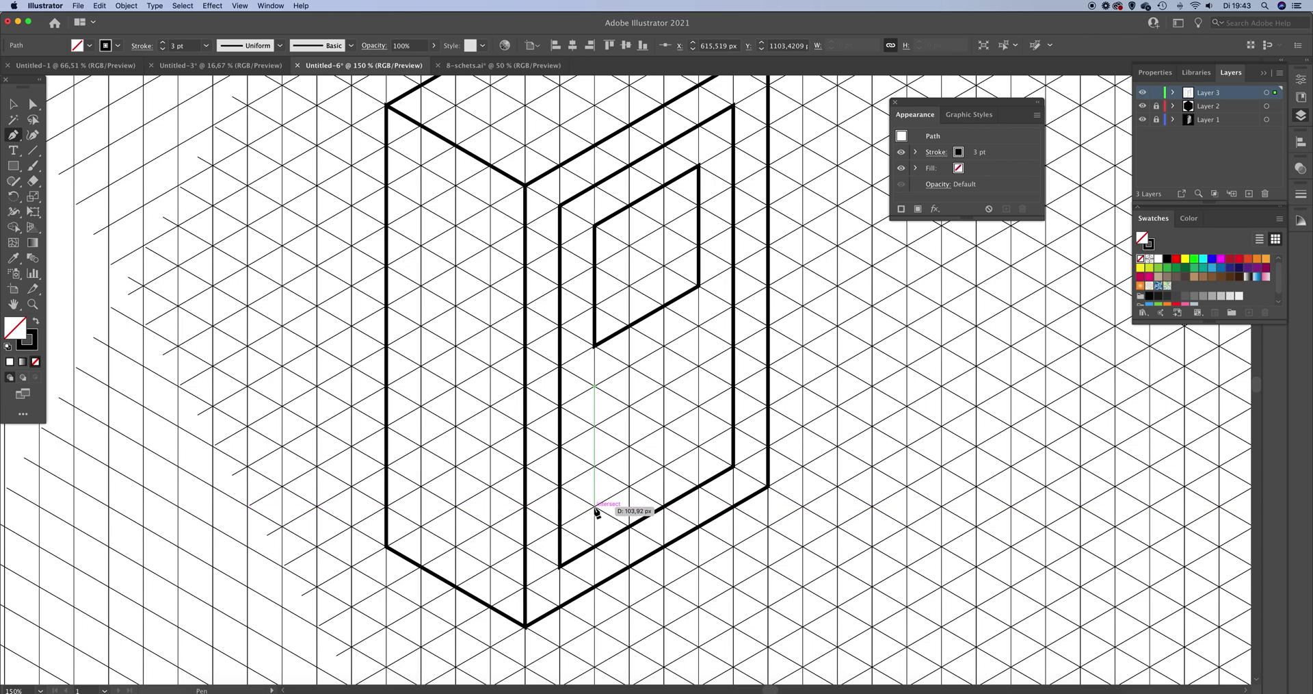
click(594, 506)
click(698, 446)
click(699, 327)
click(594, 386)
Step: Draw a one-column-wide parallelogram hole in the centre of the lower block
click(629, 407)
click(630, 446)
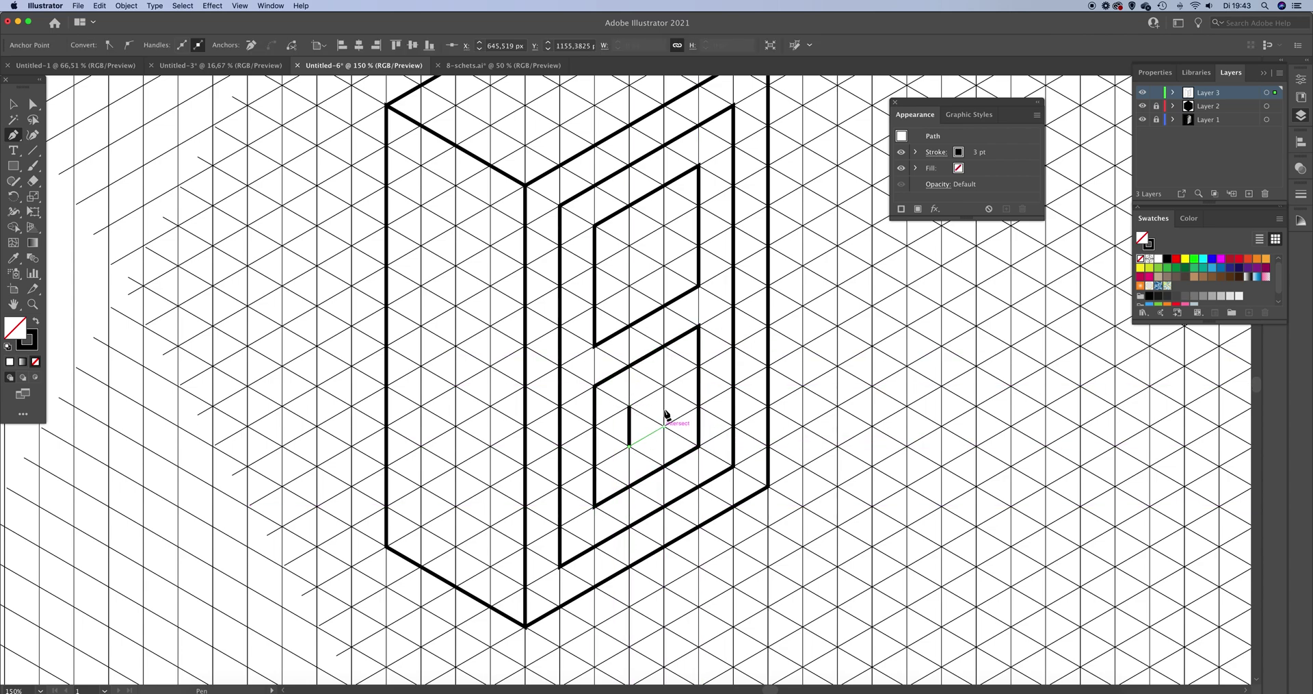
click(664, 426)
click(664, 386)
click(630, 407)
Step: Draw a matching one-column-wide parallelogram hole in the centre of the upper block
click(630, 246)
click(629, 286)
click(663, 266)
click(664, 226)
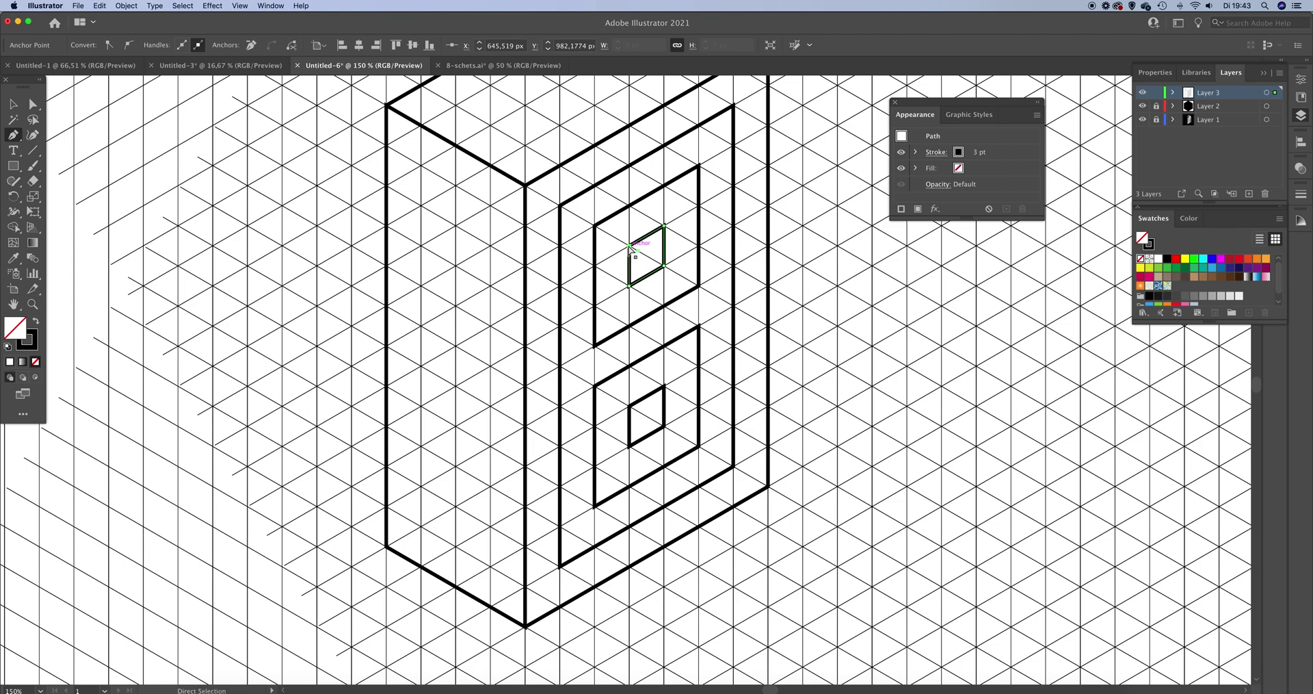
click(630, 246)
key(v)
key(super+minus)
key(super+minus)
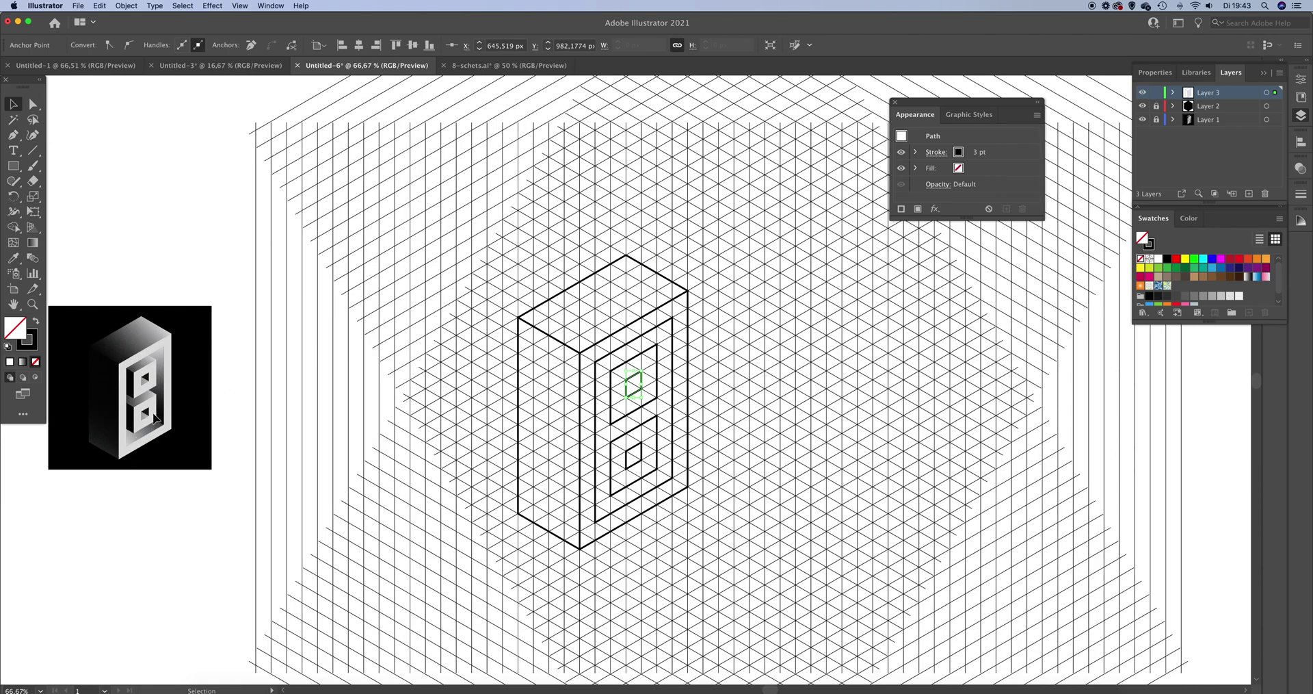
Step: Draw isometric depth edges from the upper block's two top corners and its lower left corner back to the frame
key(super+plus)
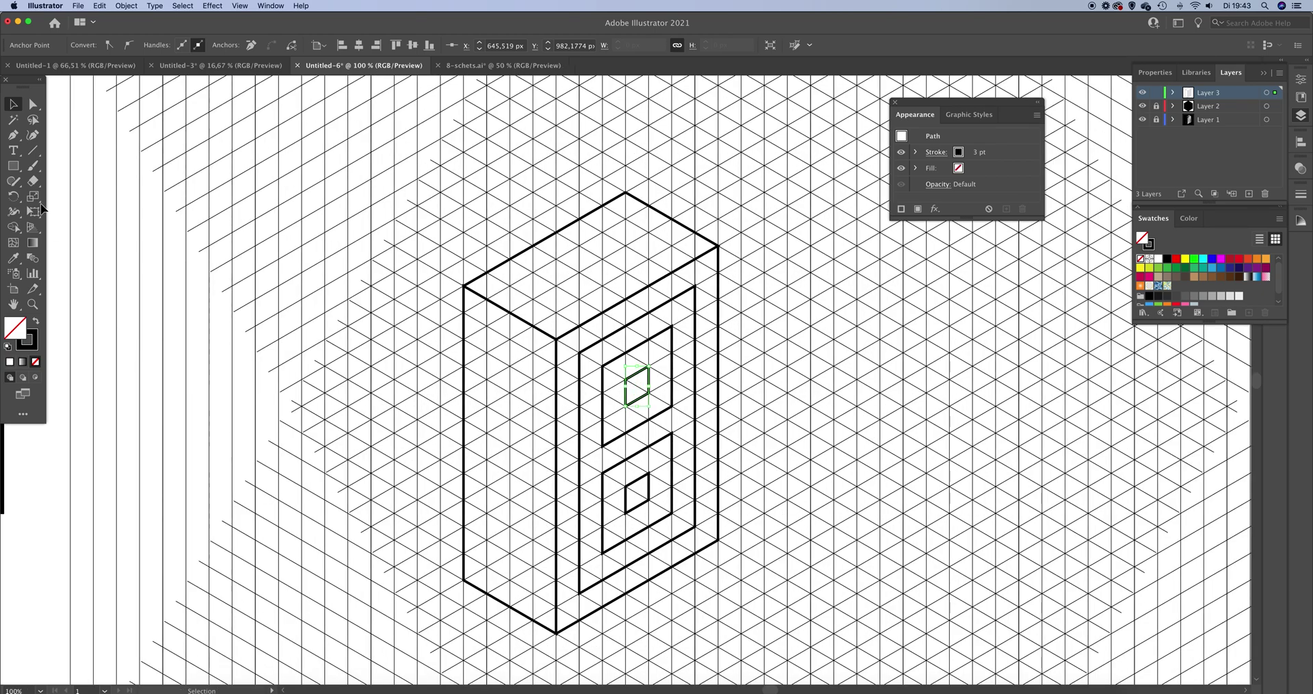
key(super+plus)
click(208, 226)
scroll(217, 205, down, 1)
click(14, 135)
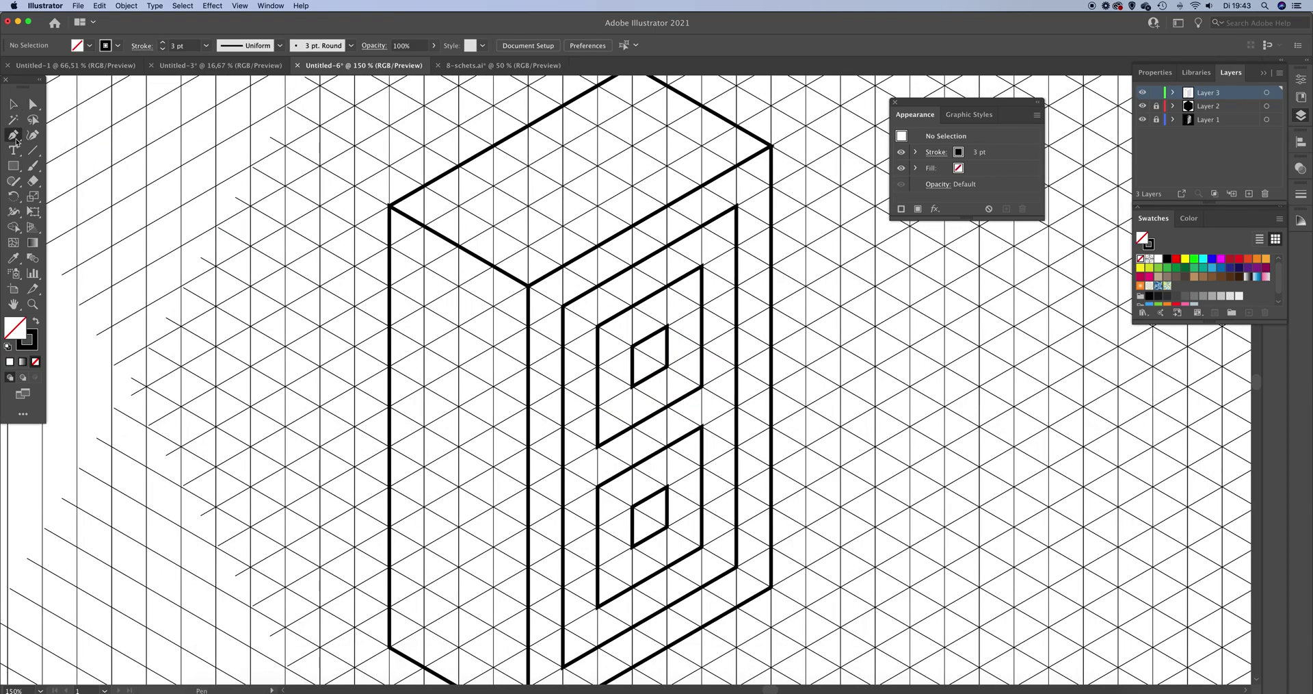
click(703, 266)
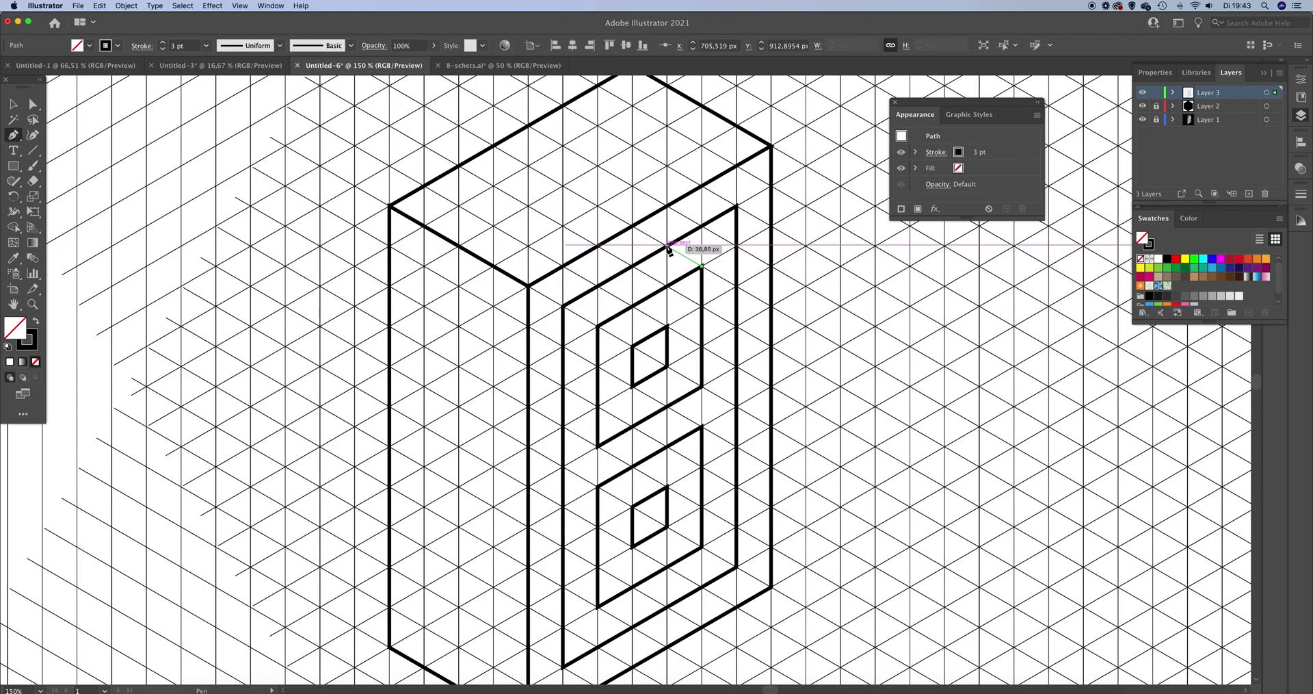
click(667, 247)
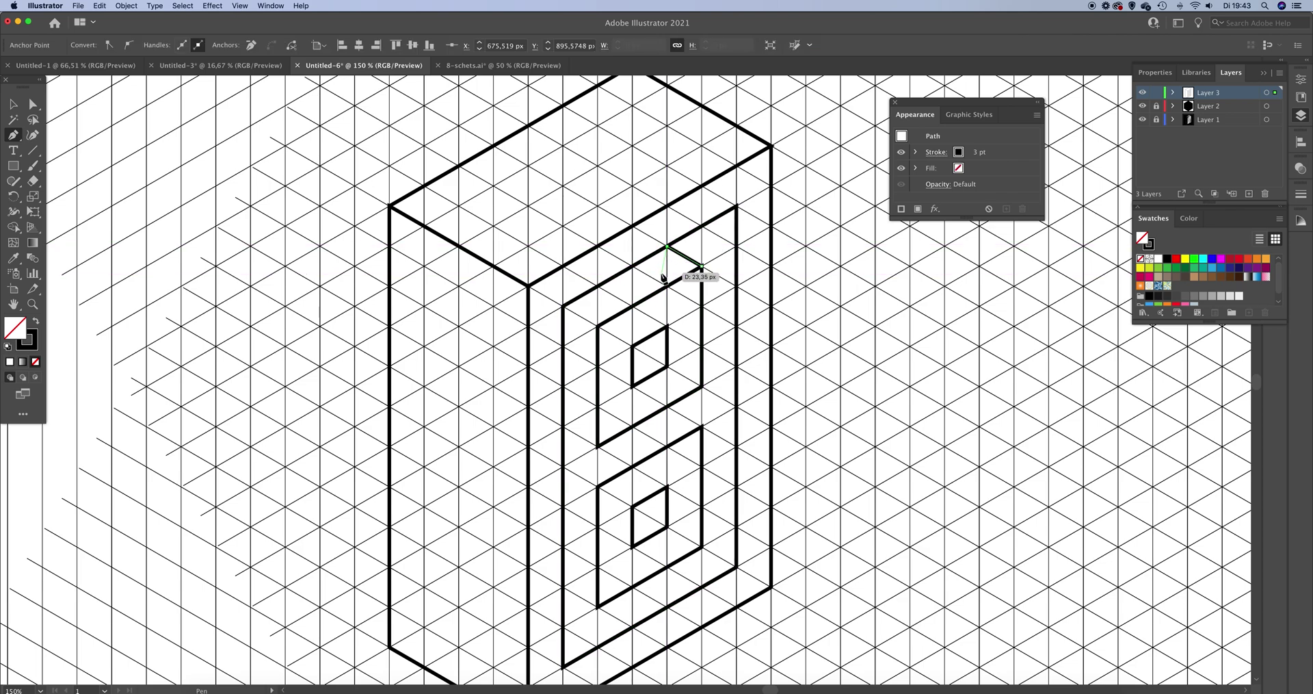
click(598, 326)
click(563, 307)
key(Escape)
click(598, 446)
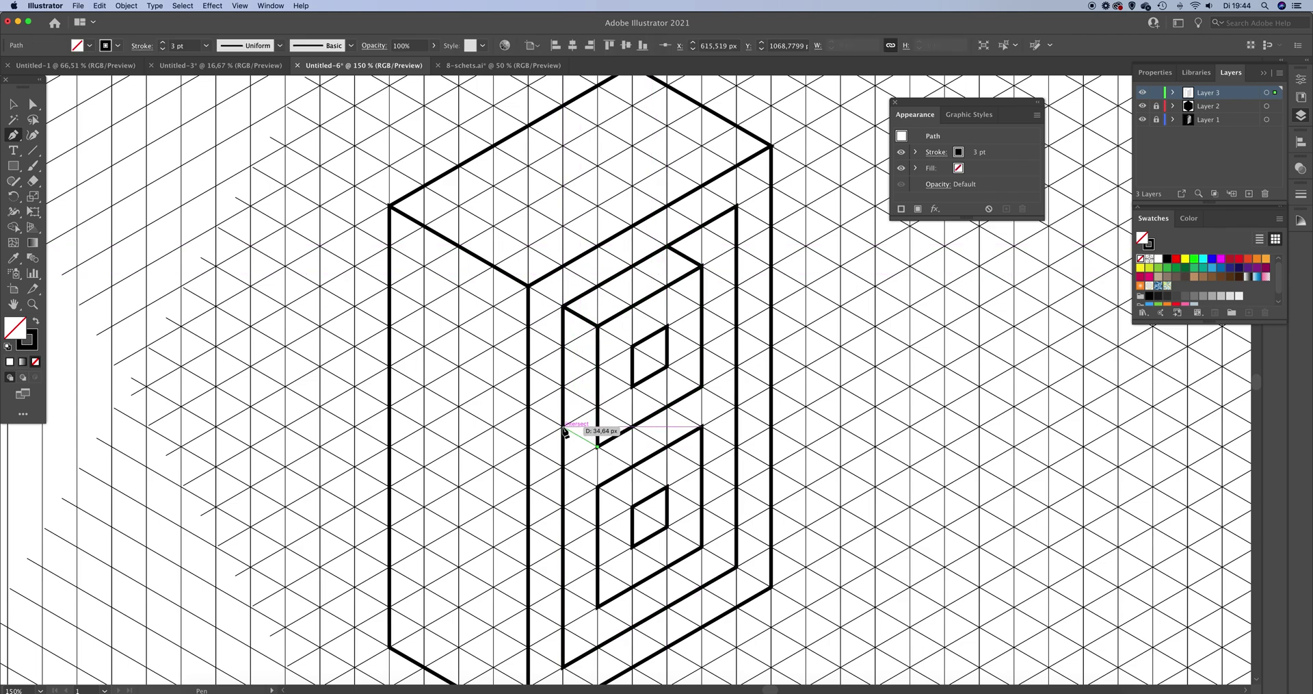
click(563, 427)
key(Escape)
Step: Draw a depth edge across the upper hole from its lower right corner to its upper left corner
click(667, 367)
click(633, 347)
key(Escape)
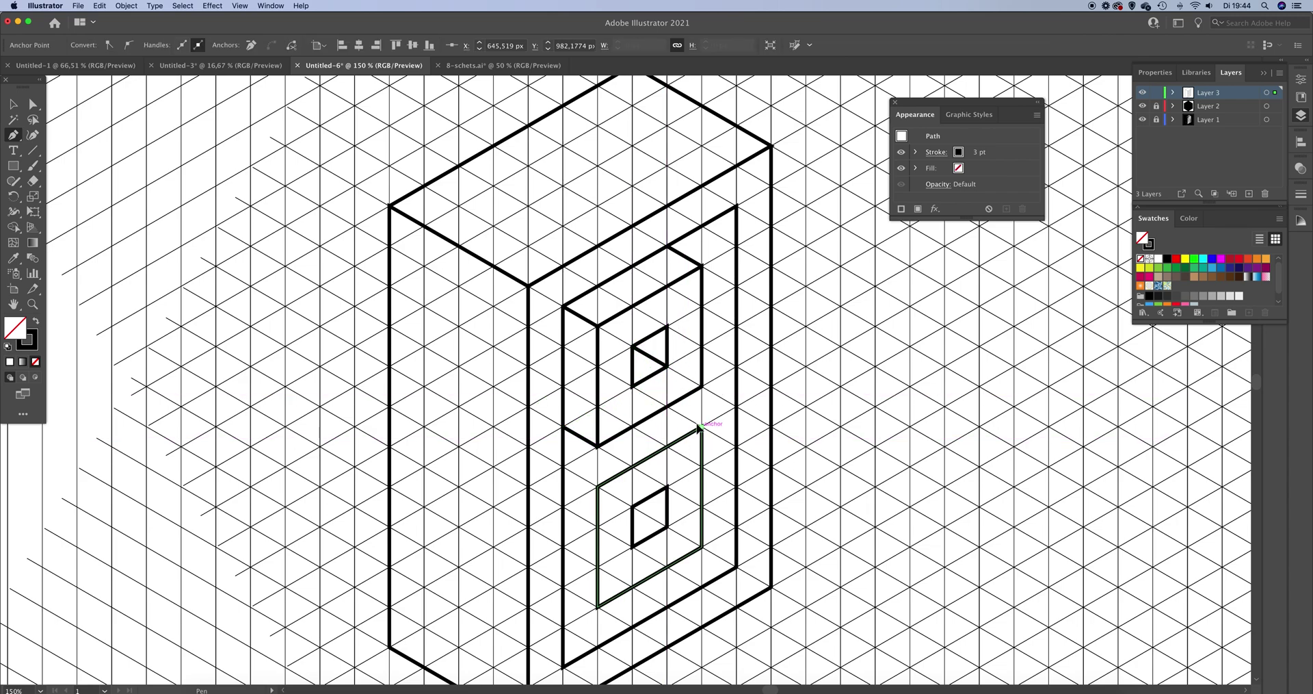
Step: Draw depth edges from the lower block's upper right corner to the upper block and from both left corners to the frame
click(701, 427)
click(667, 407)
click(597, 486)
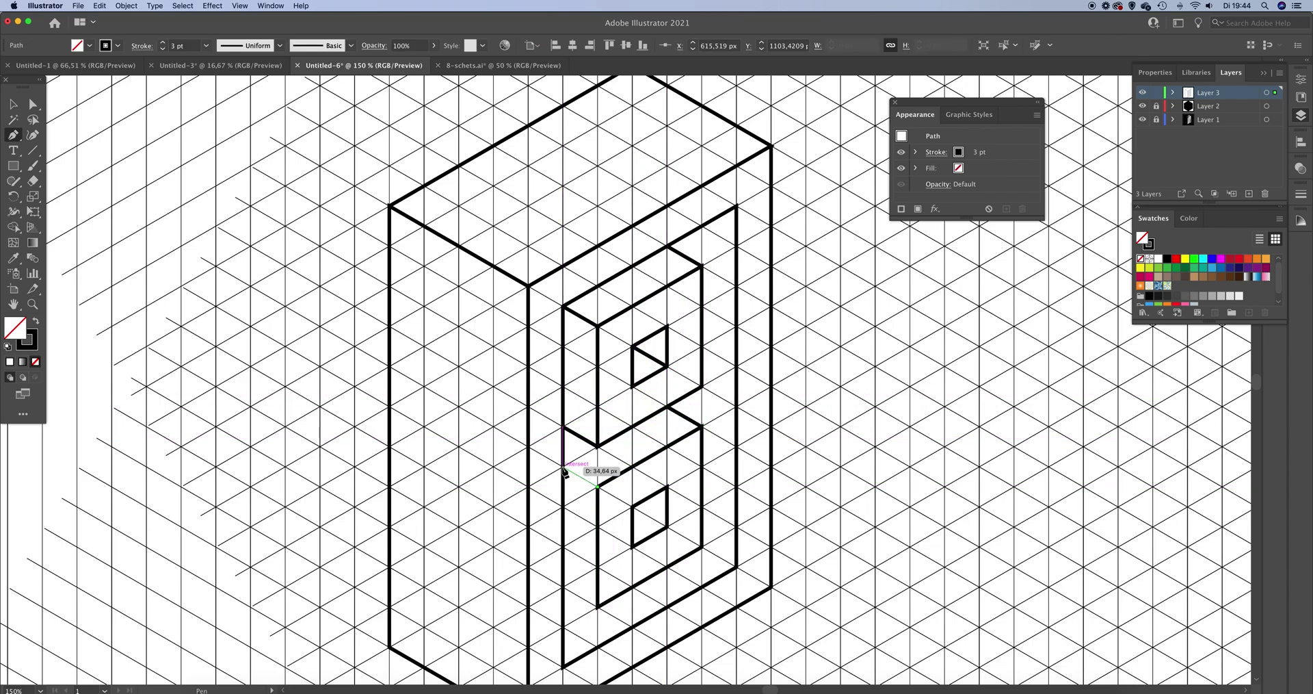
click(563, 467)
key(Escape)
click(597, 607)
click(563, 587)
key(Escape)
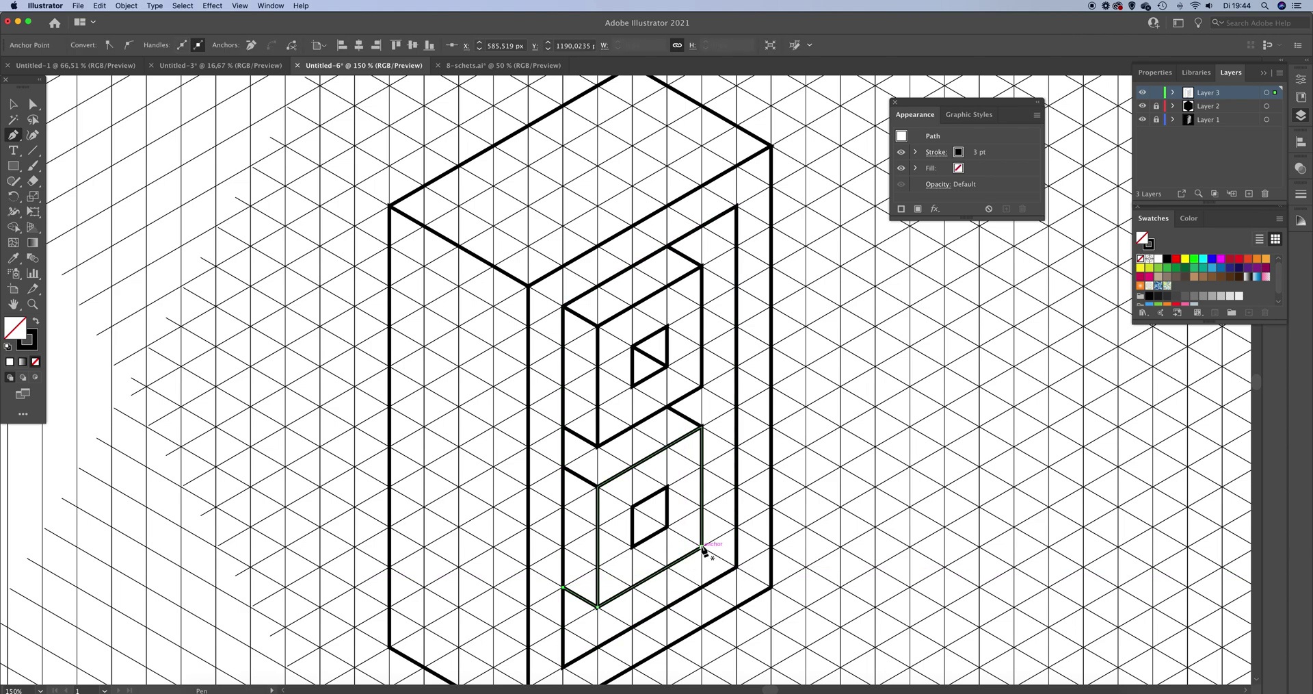
Step: Draw a depth edge across the lower hole and another from the frame's lower right corner to the lower block's lower right corner
click(702, 547)
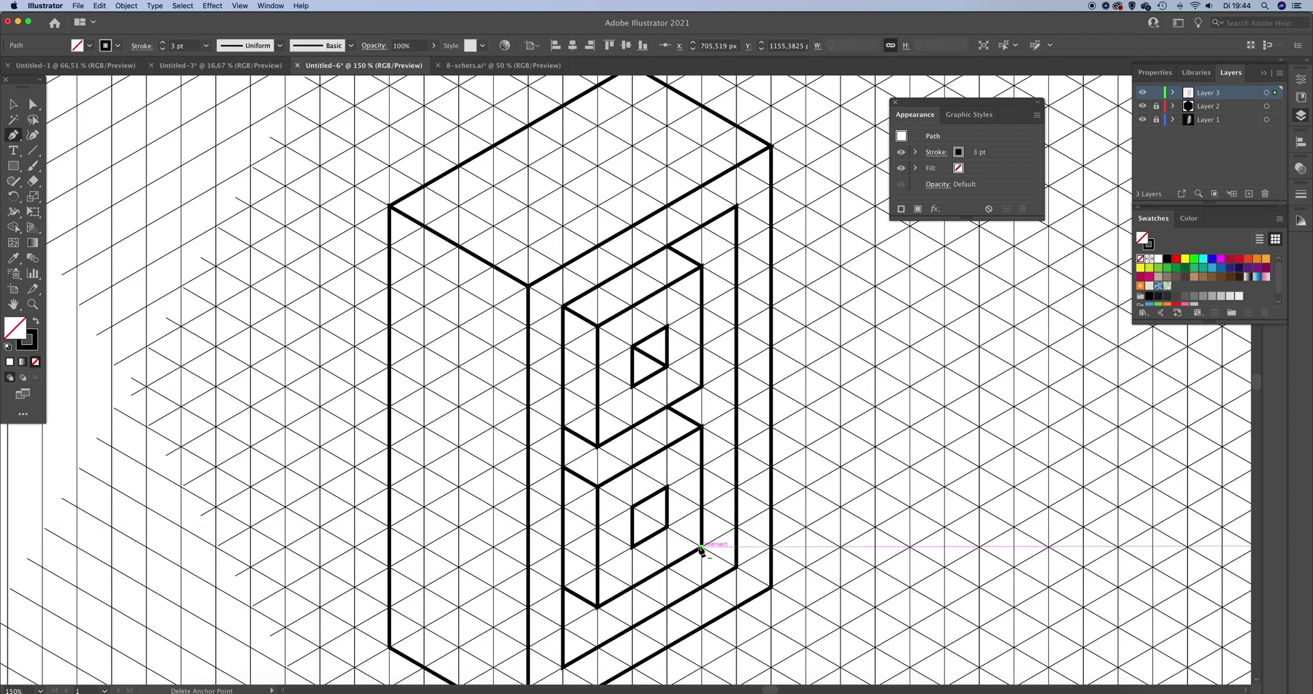
click(632, 506)
click(667, 527)
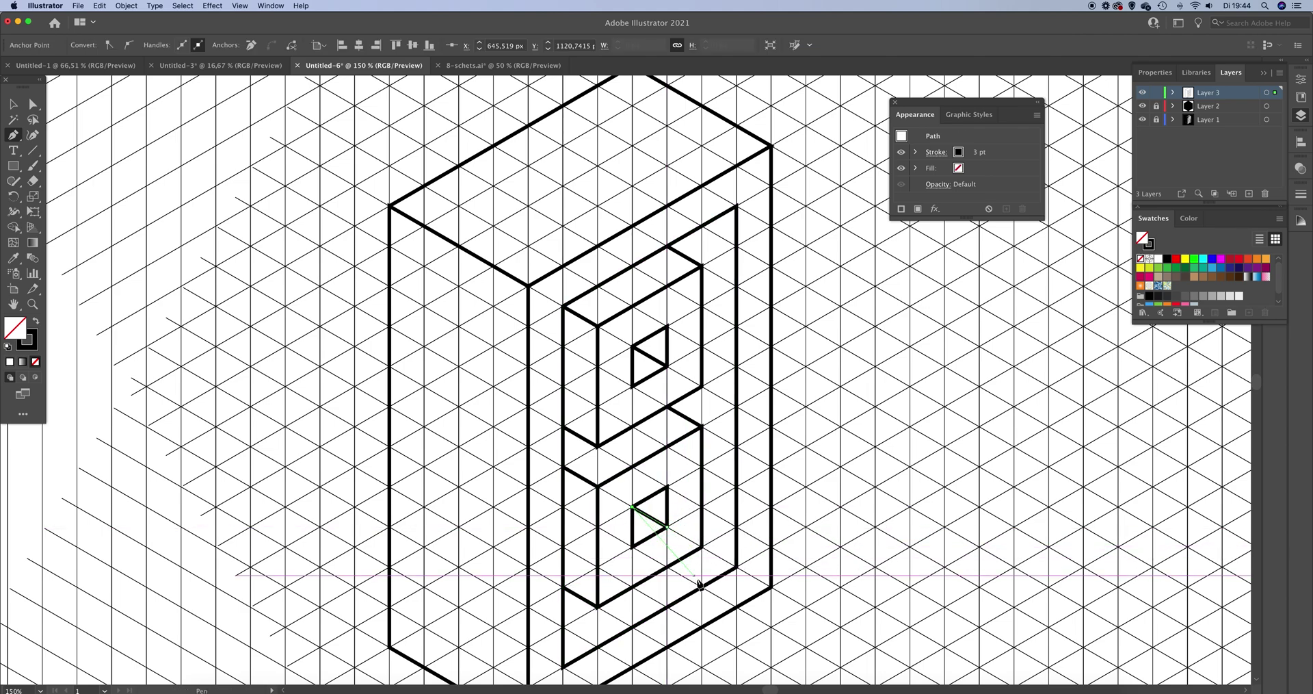
key(Escape)
click(736, 567)
click(702, 547)
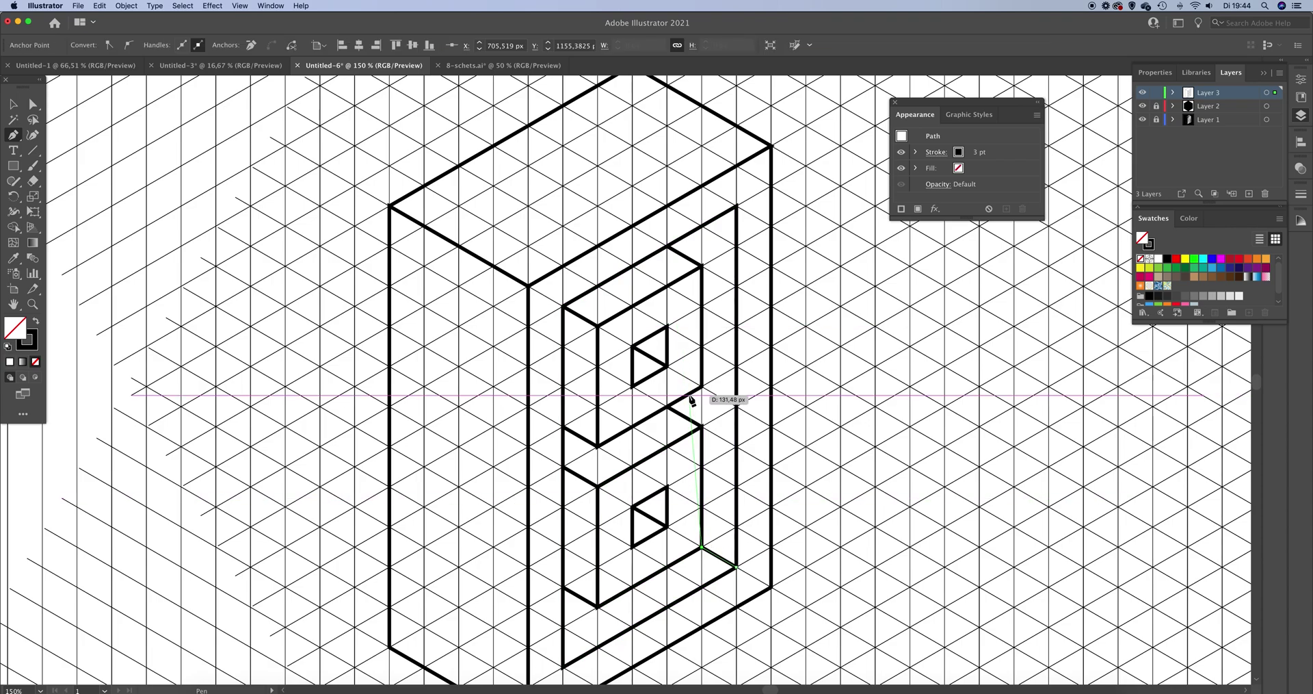
Step: Select the whole line drawing and use Shape Builder to make the block's outer faces and front frame into separate shapes
key(super+minus)
key(super+minus)
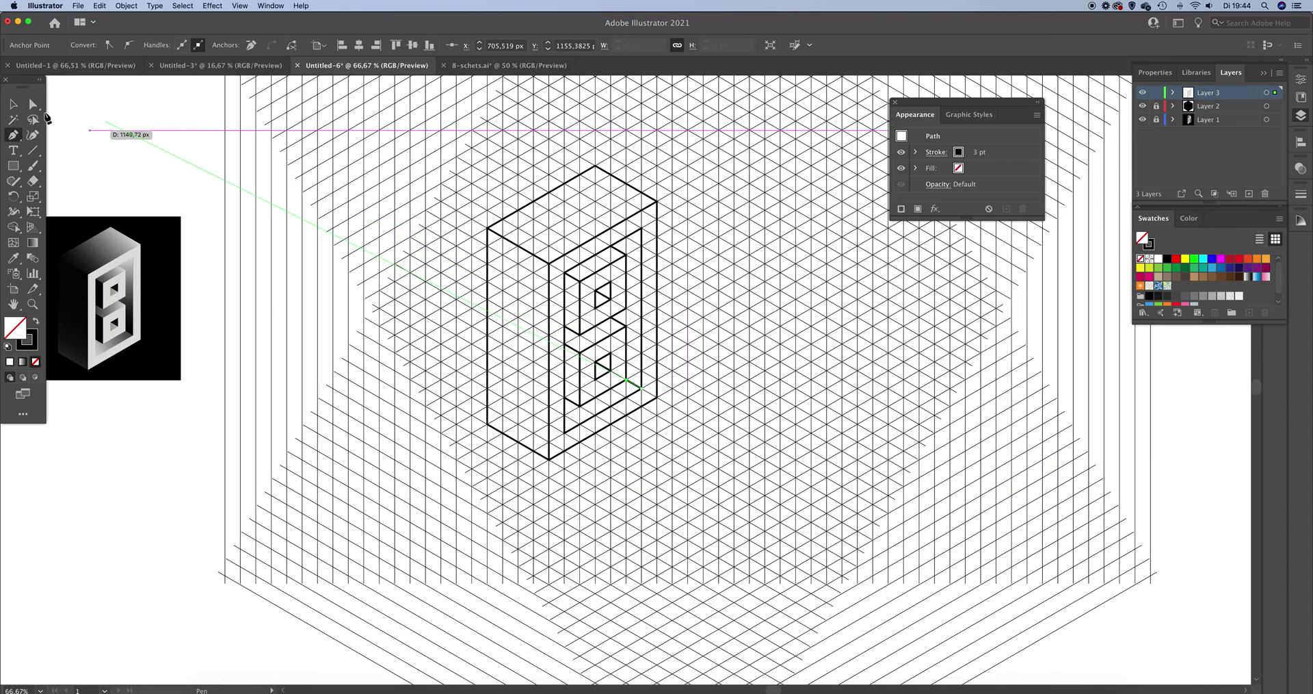
click(13, 104)
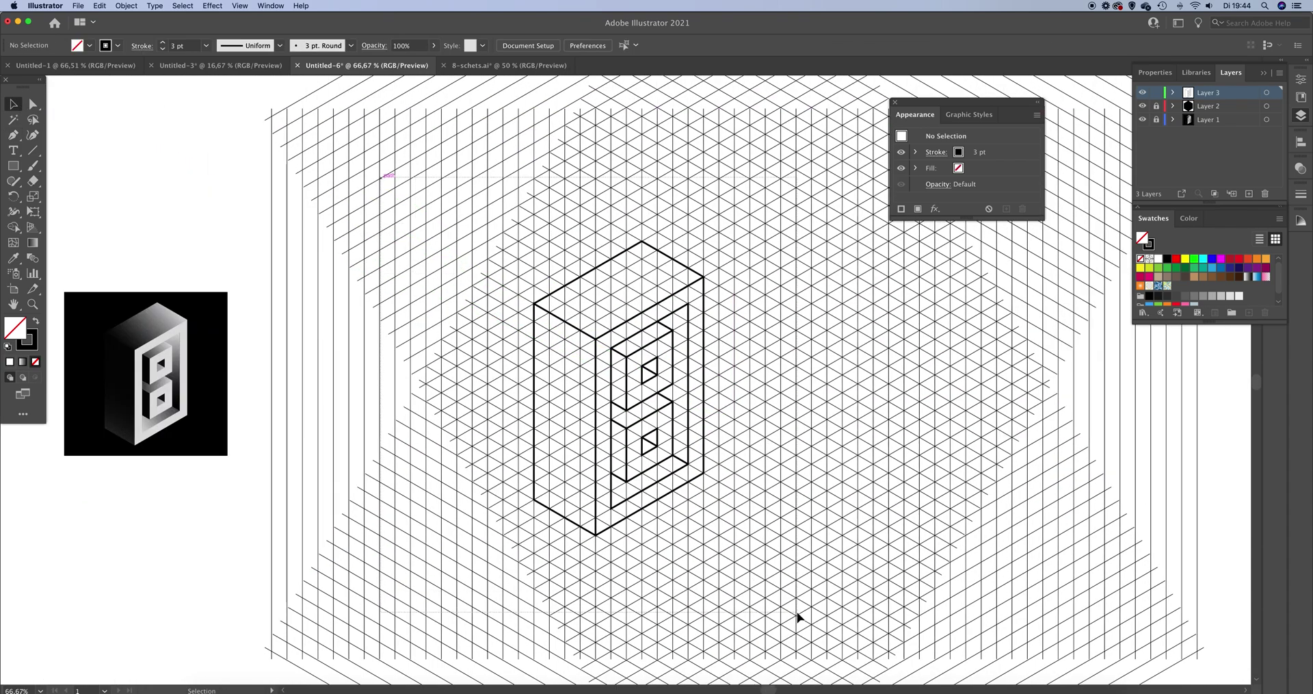
drag(796, 606, 438, 378)
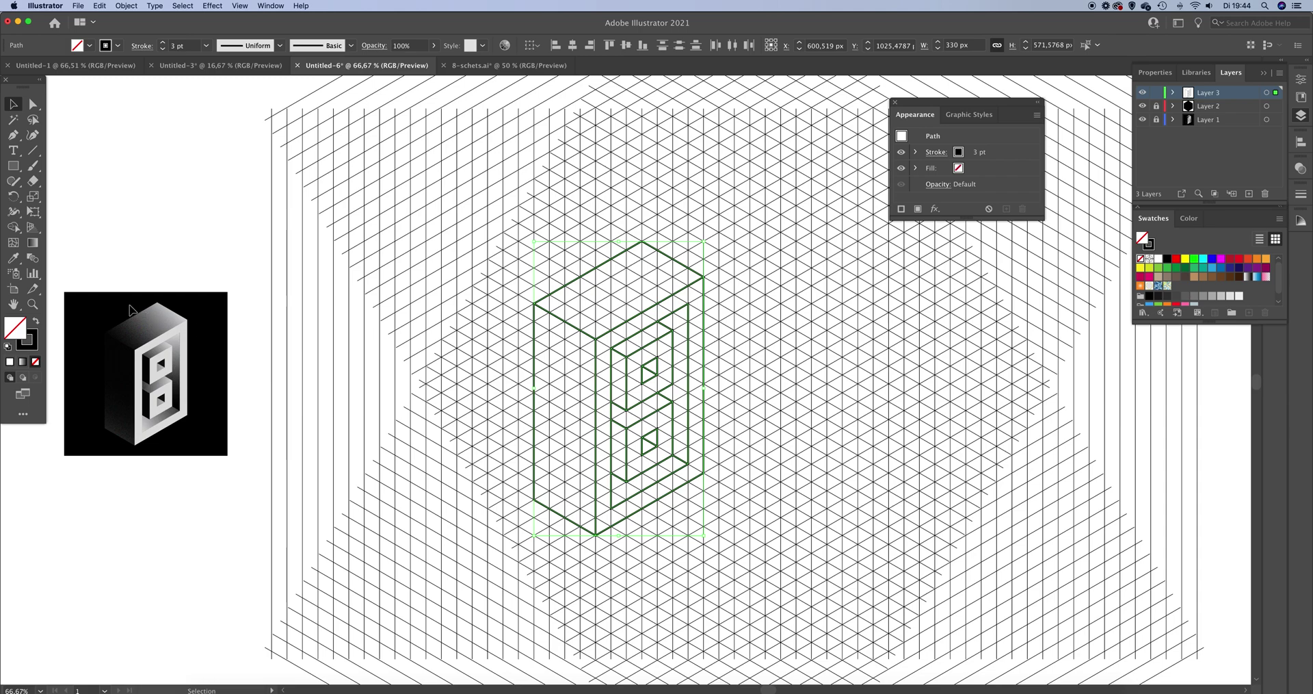
key(shift+m)
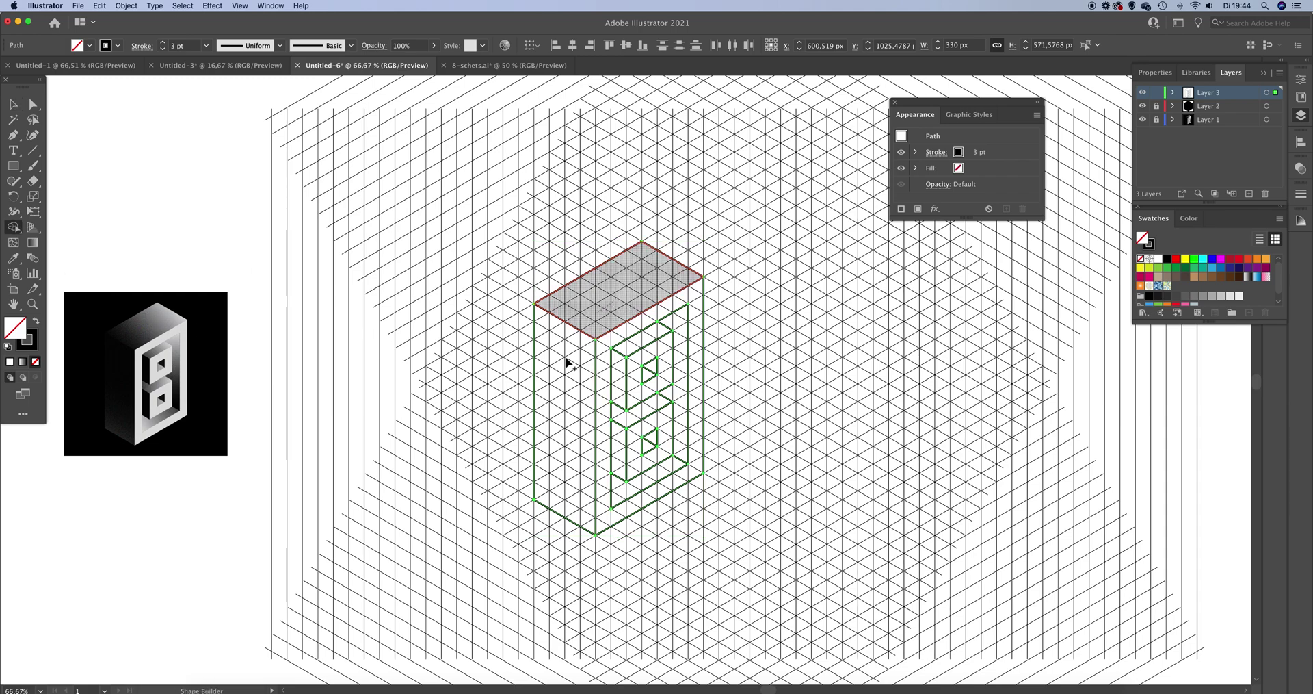
drag(604, 351, 604, 413)
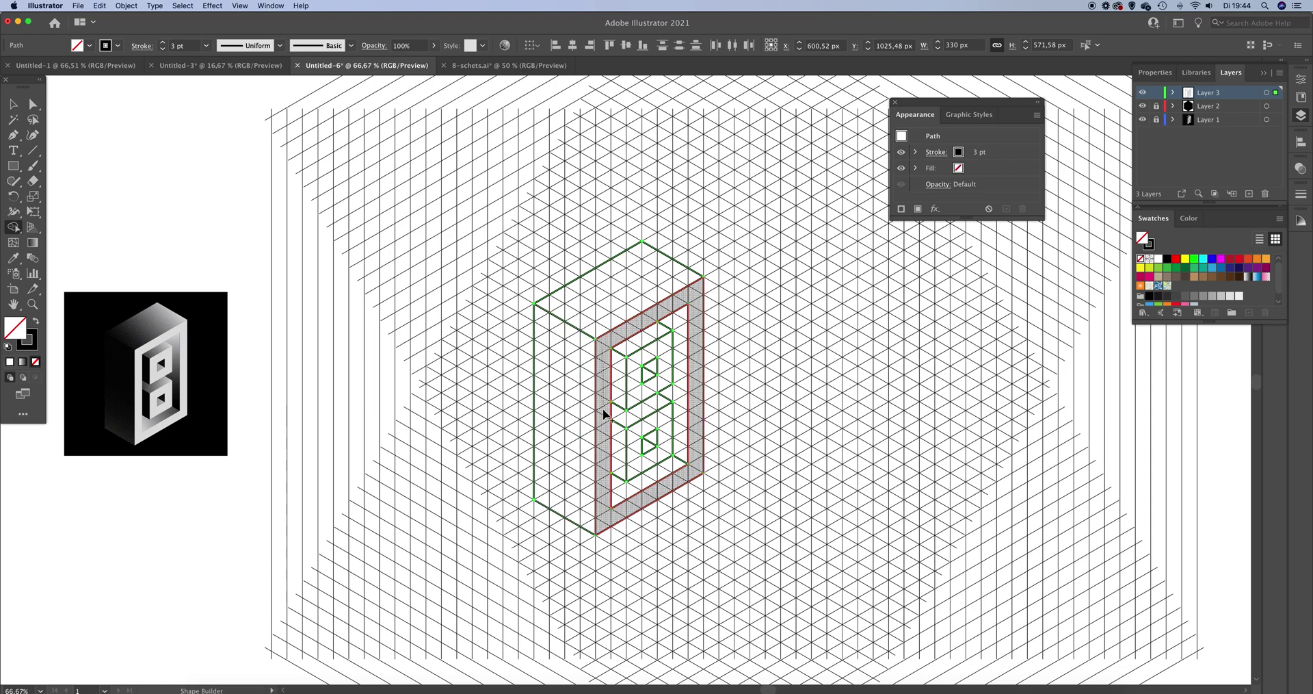
Step: Use Shape Builder to turn the recess walls, raised faces and hole faces of the 8 into separate shapes
click(618, 384)
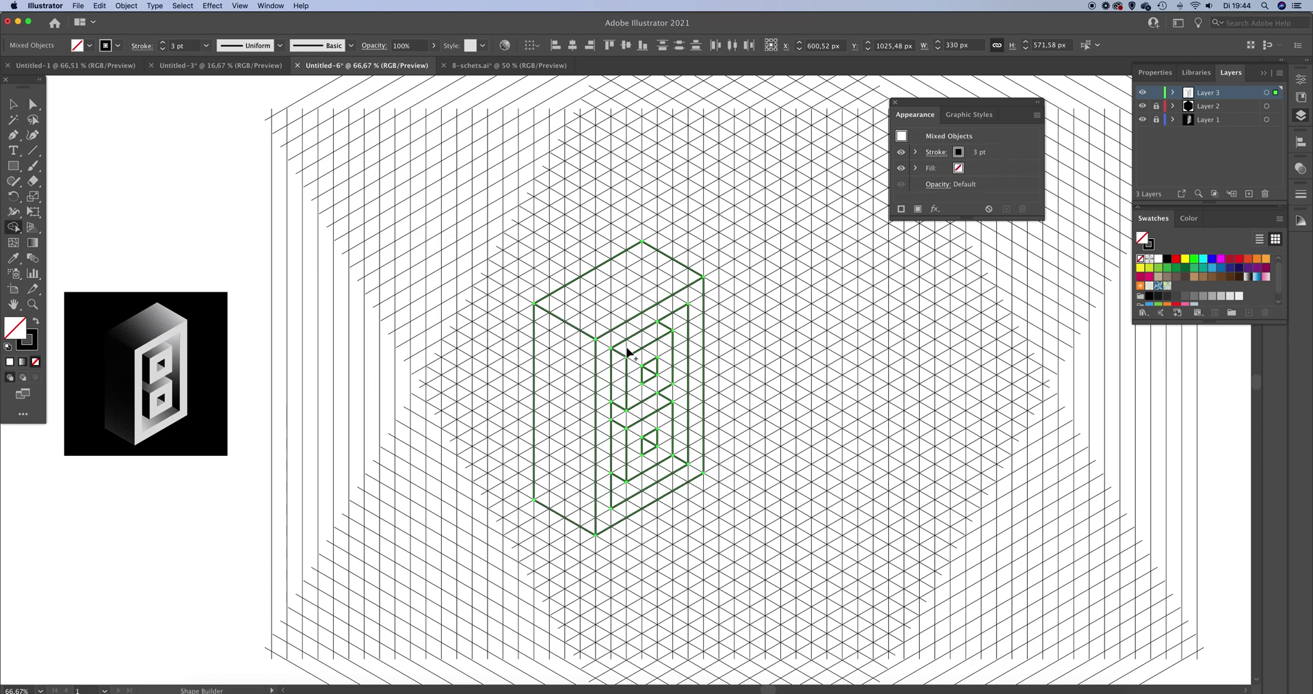
click(647, 336)
click(678, 375)
click(635, 422)
click(617, 436)
click(627, 493)
click(643, 464)
click(645, 446)
click(675, 445)
key(v)
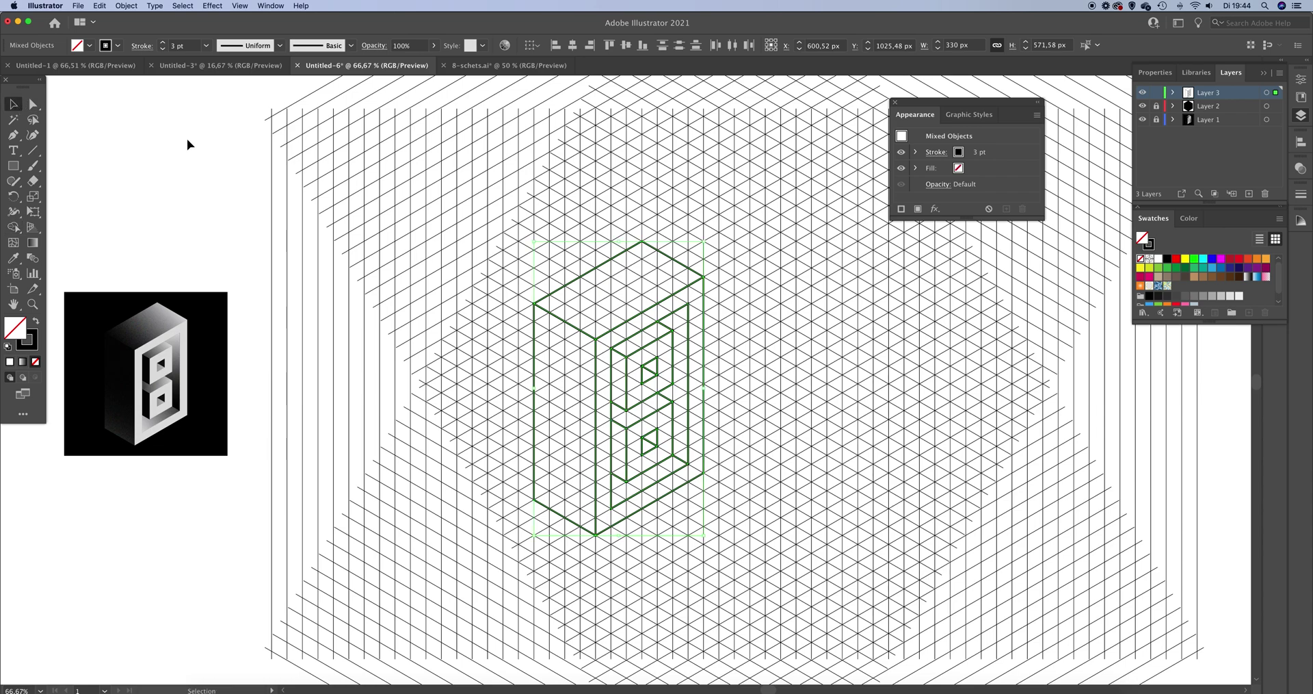
Step: Fill the block's top face with the linear white-to-black gradient and remove its stroke
click(234, 163)
click(576, 279)
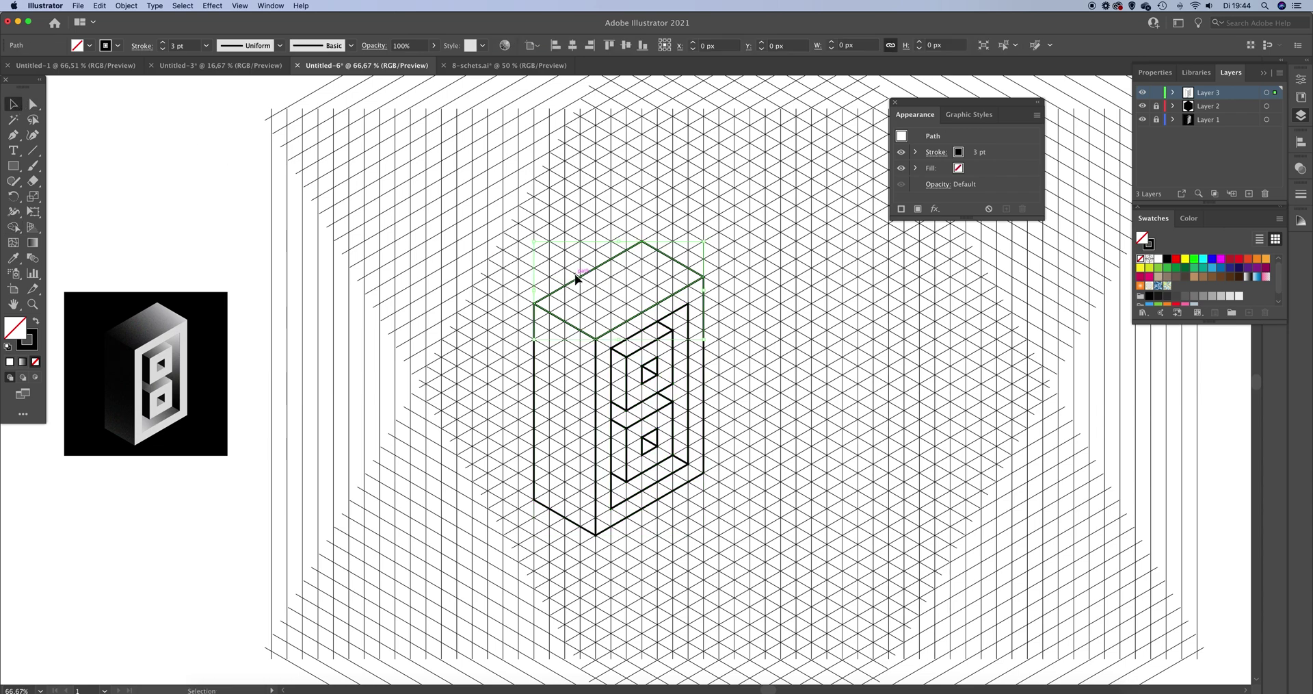
scroll(561, 290, up, 1)
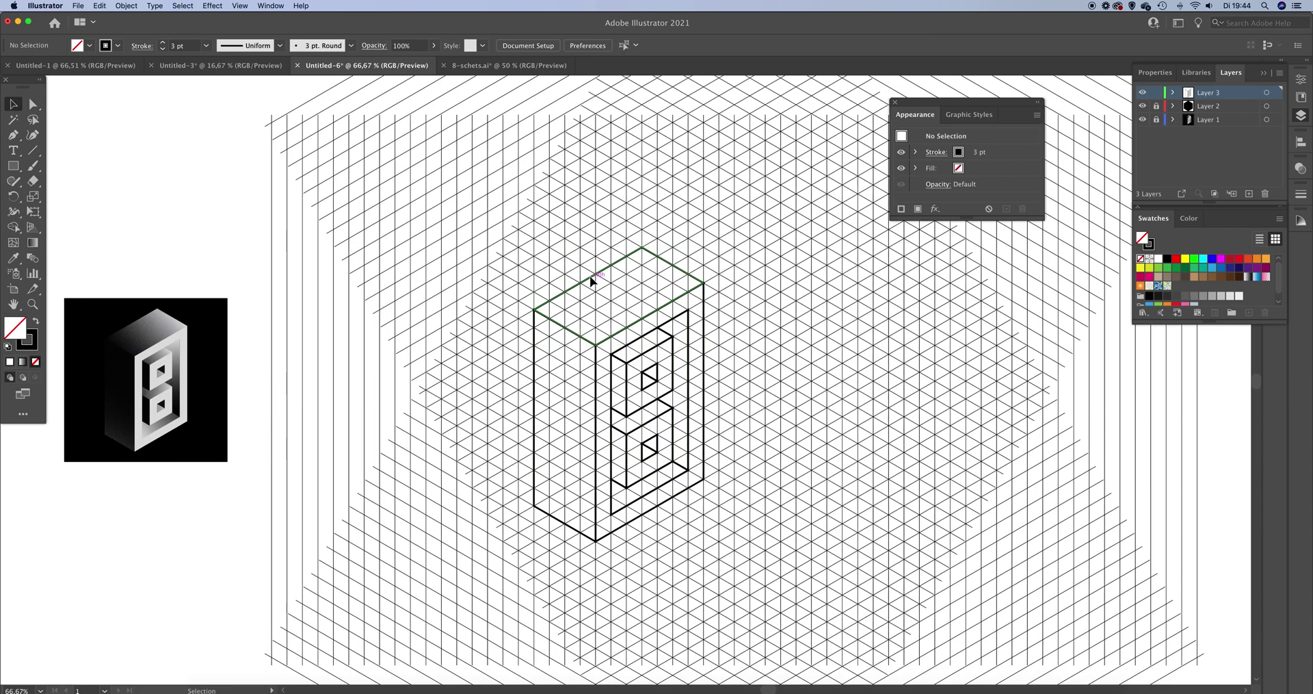
double_click(34, 243)
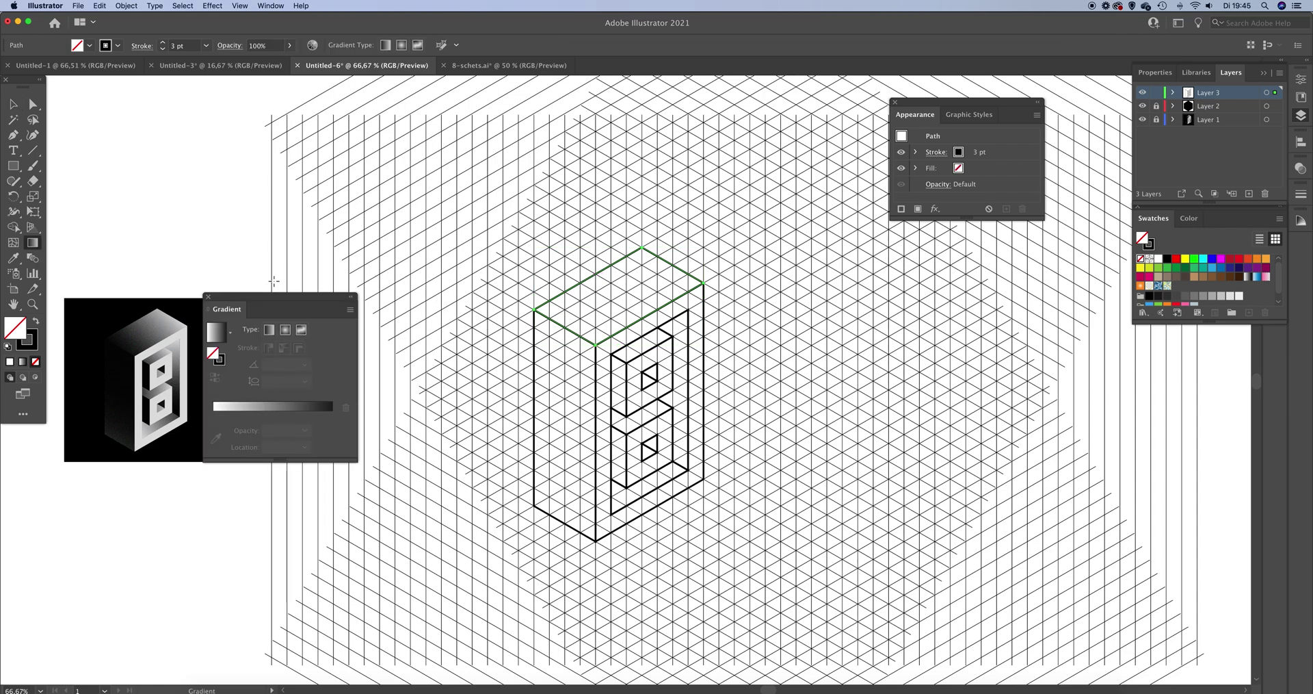
drag(260, 297, 329, 285)
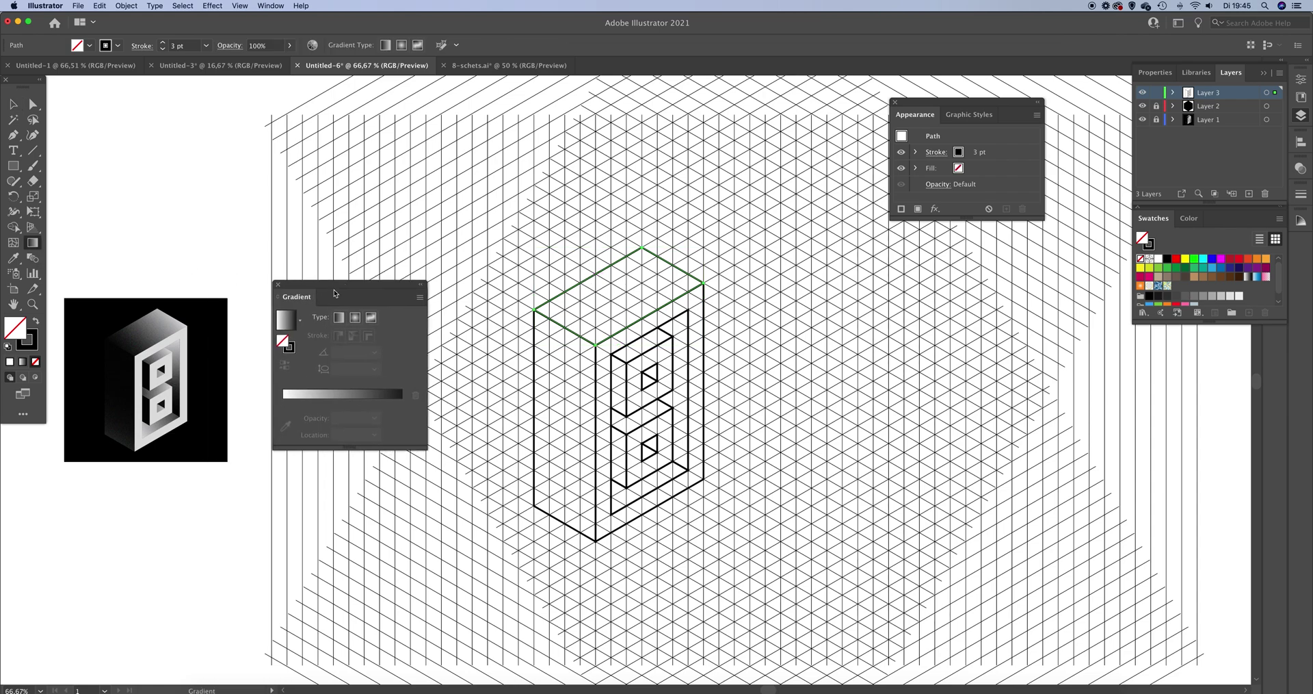
click(35, 363)
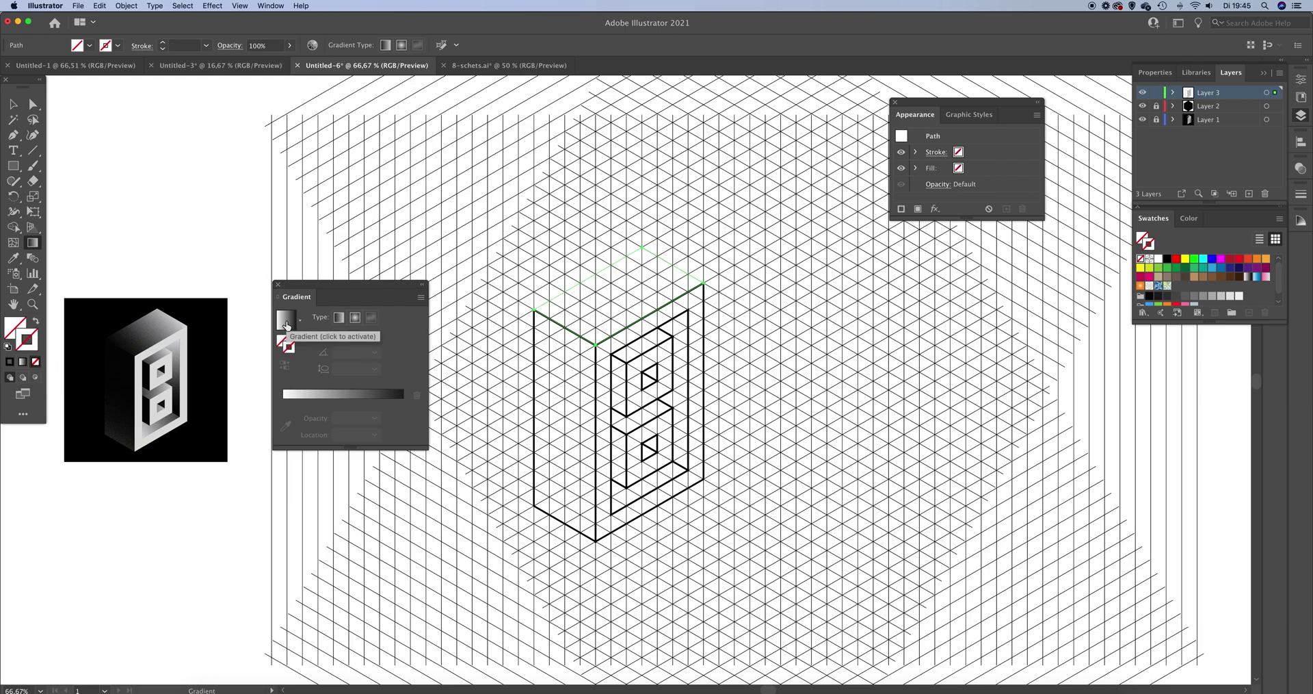
click(285, 326)
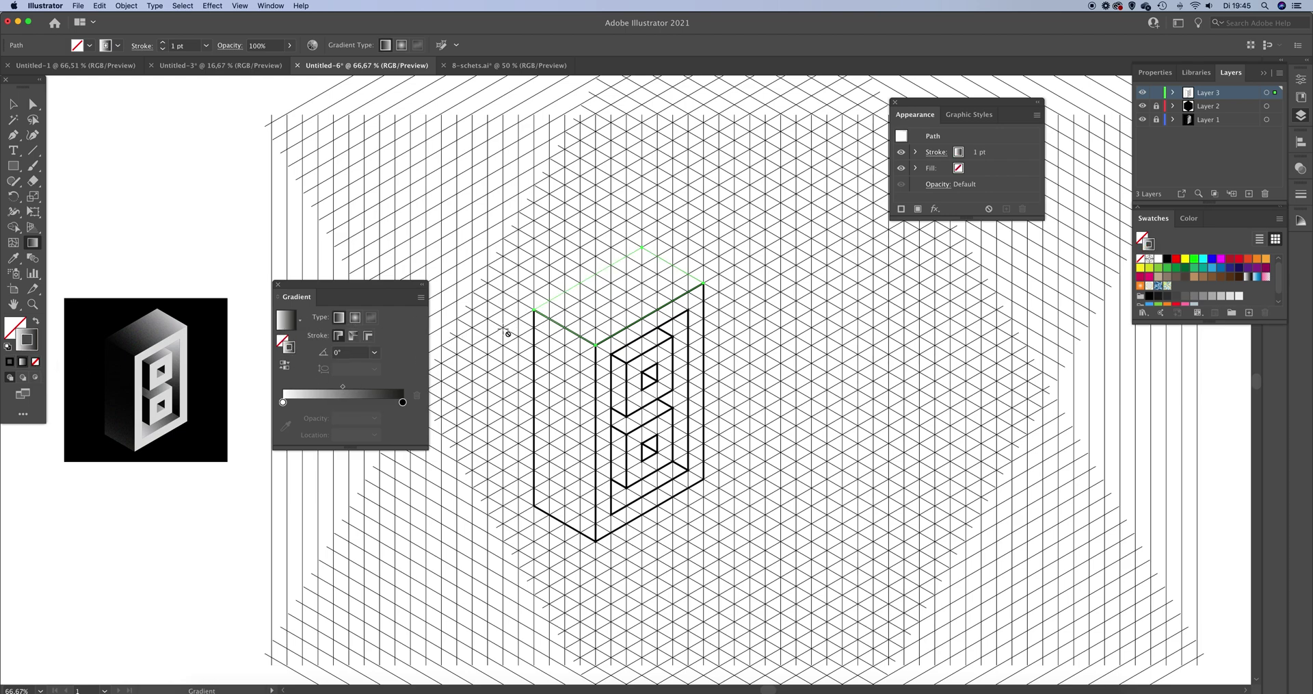
key(shift+x)
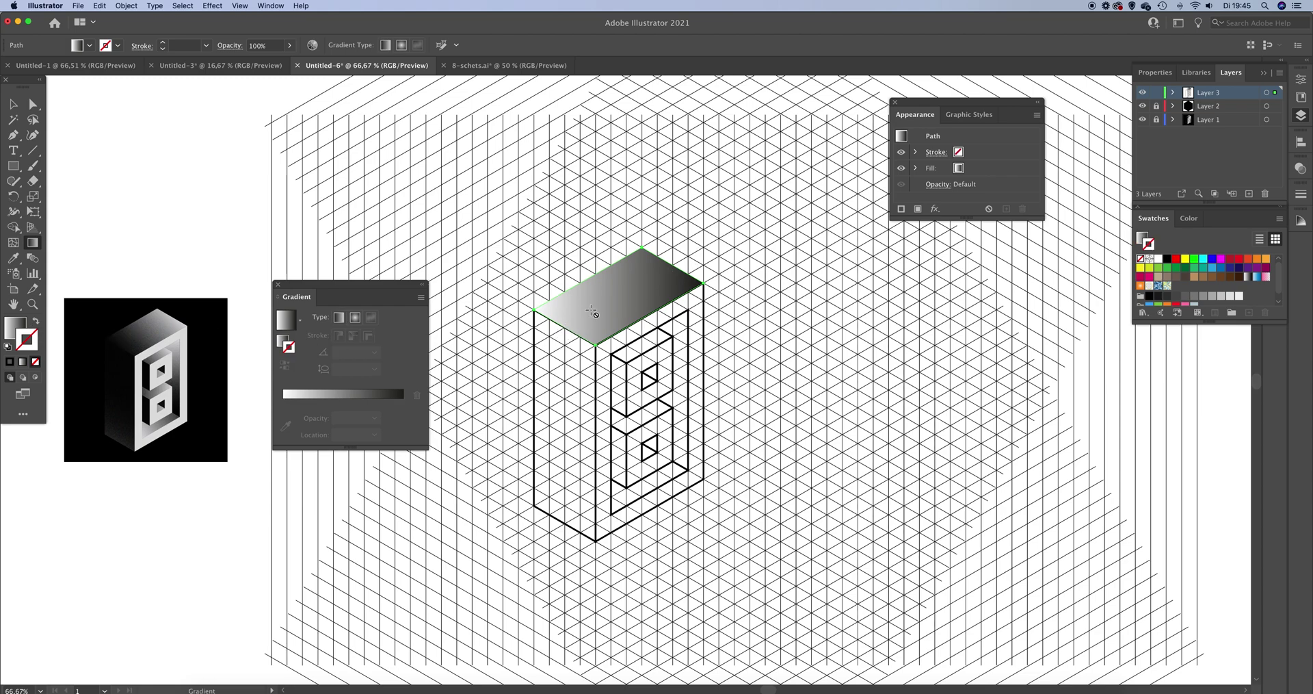
key(x)
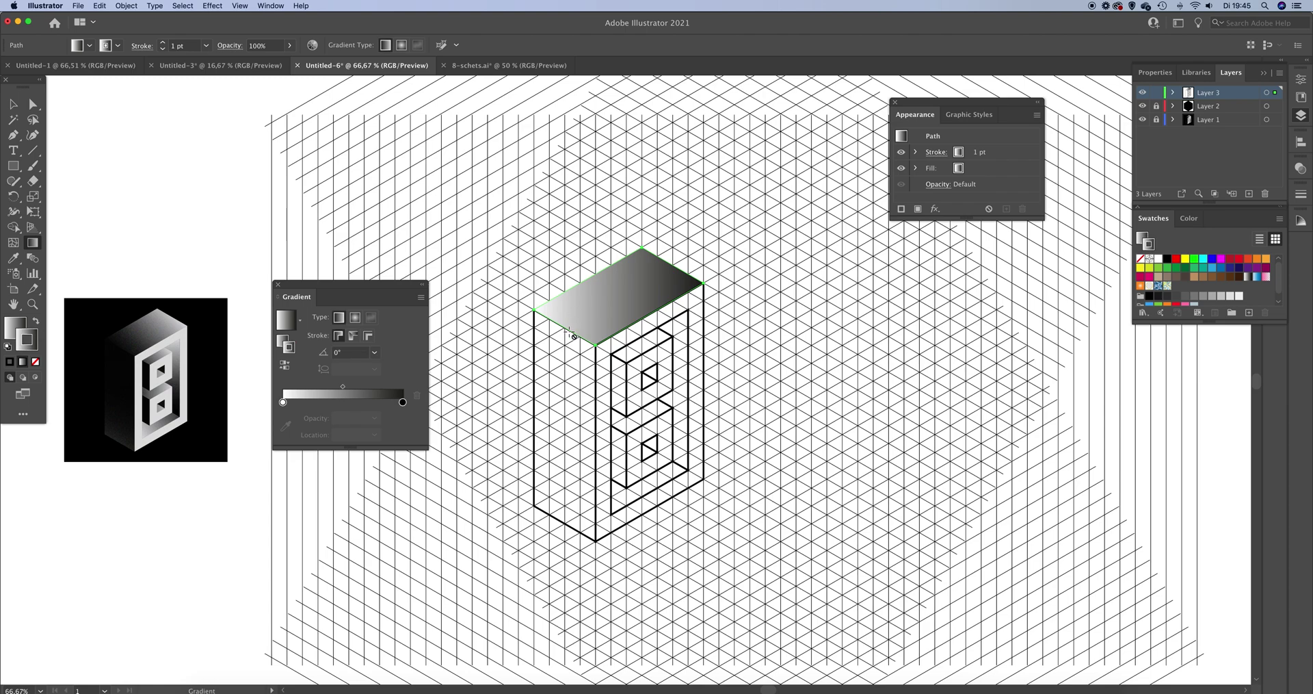
key(slash)
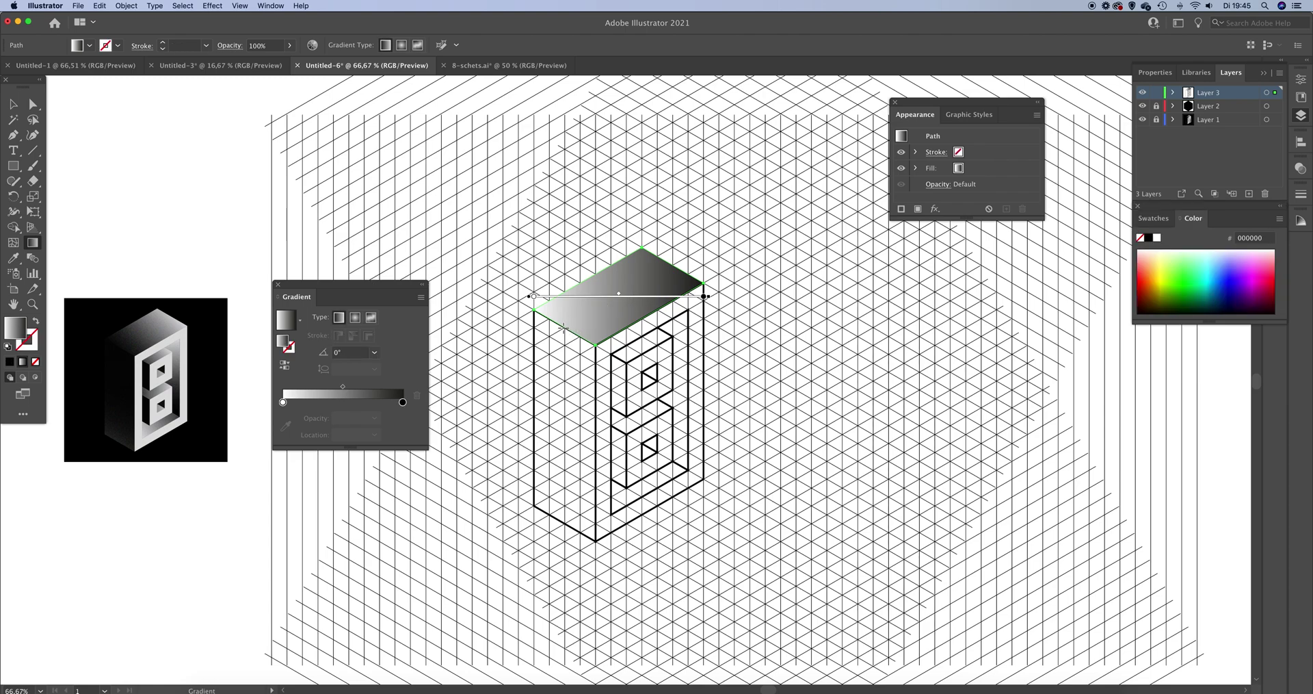
Step: Angle the top face's gradient along its long edge at about 31° and reverse its colours
drag(563, 328, 641, 278)
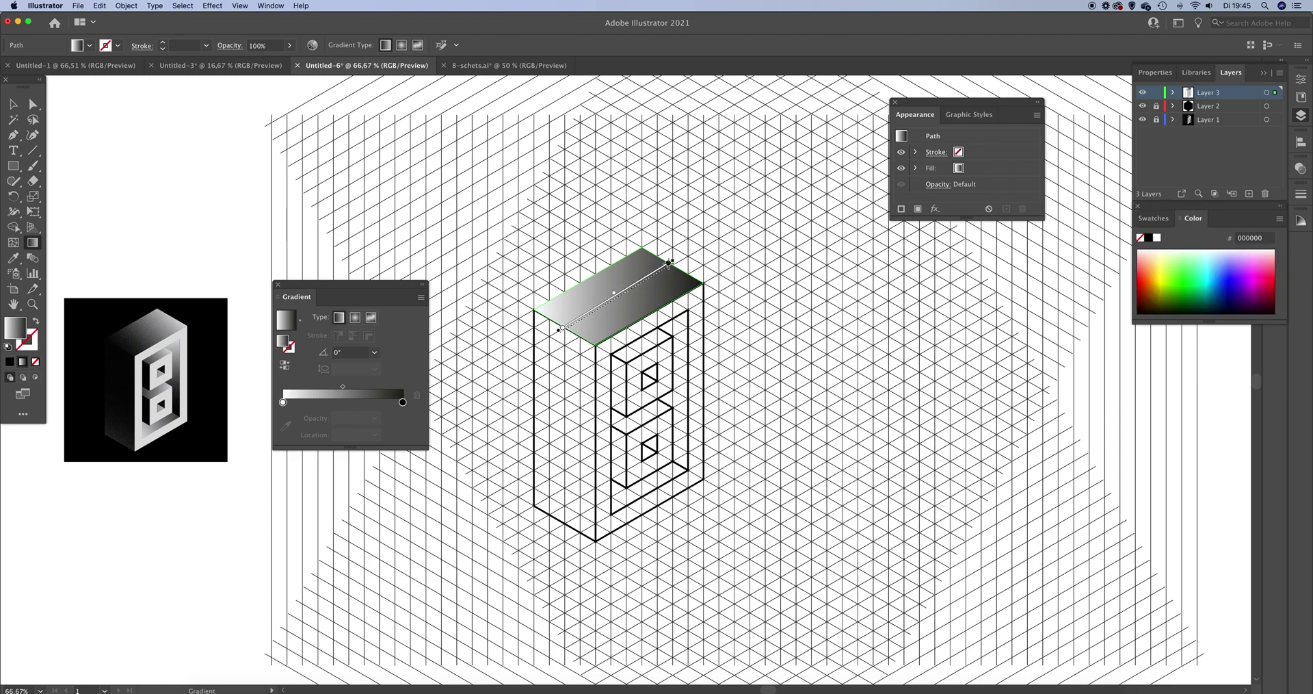
drag(671, 262, 671, 262)
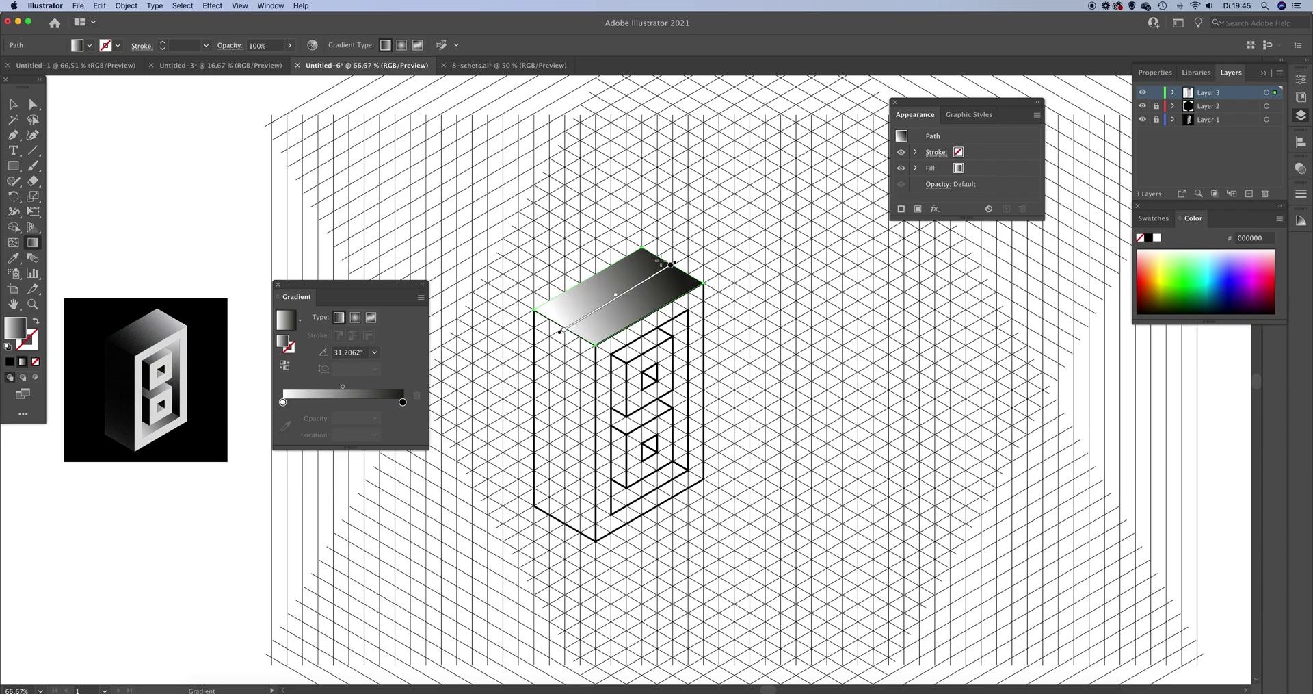
click(286, 369)
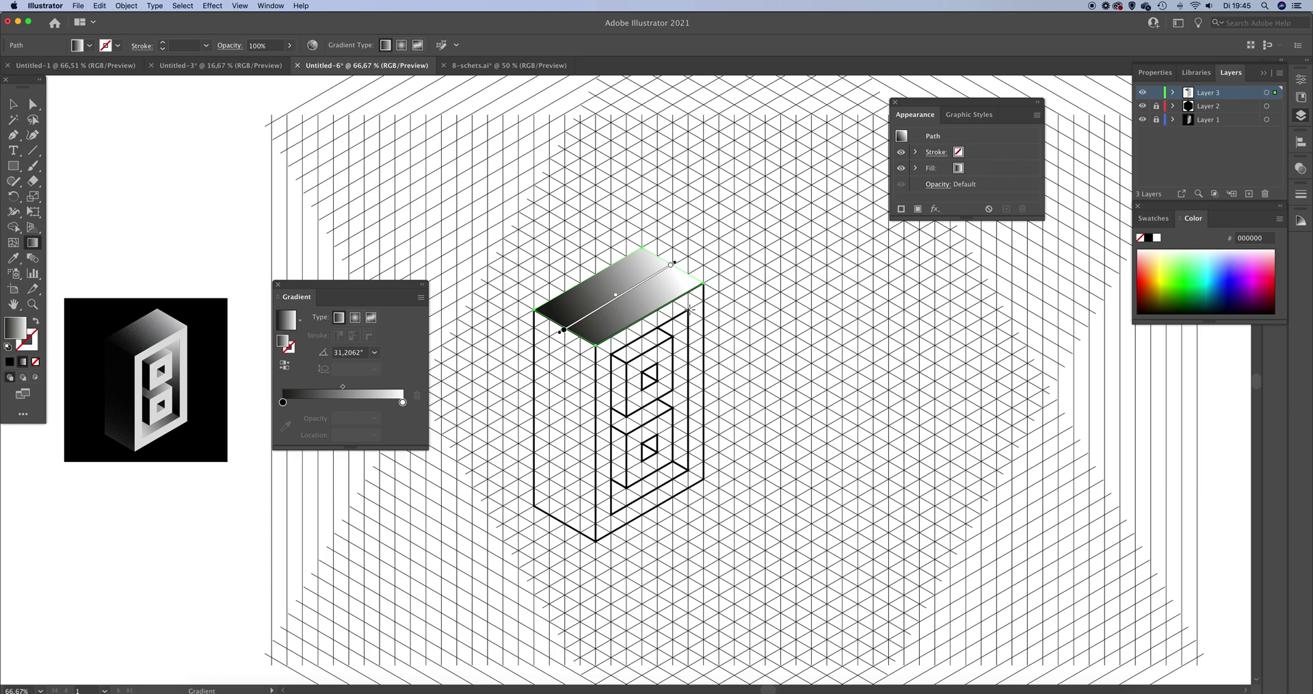
Step: Set the top face's dark gradient stop to black and the light stop to R=242 G=242 B=242, then deselect it
click(283, 403)
double_click(284, 403)
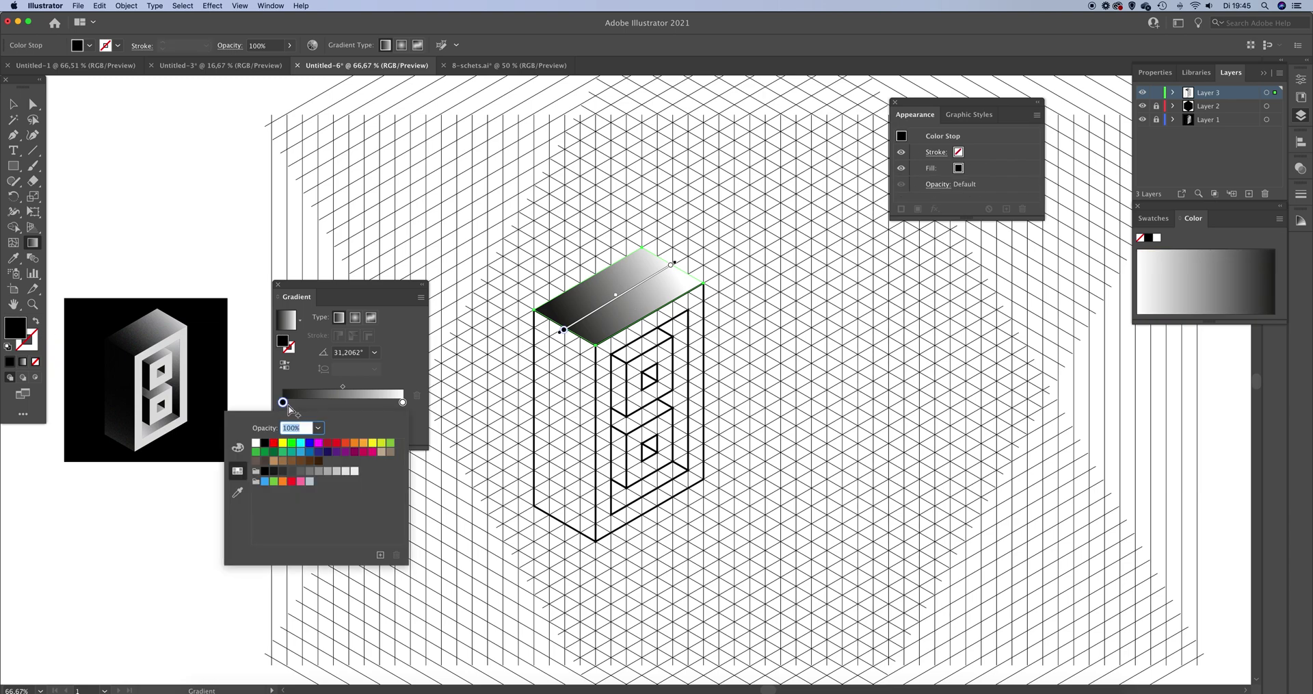
click(266, 472)
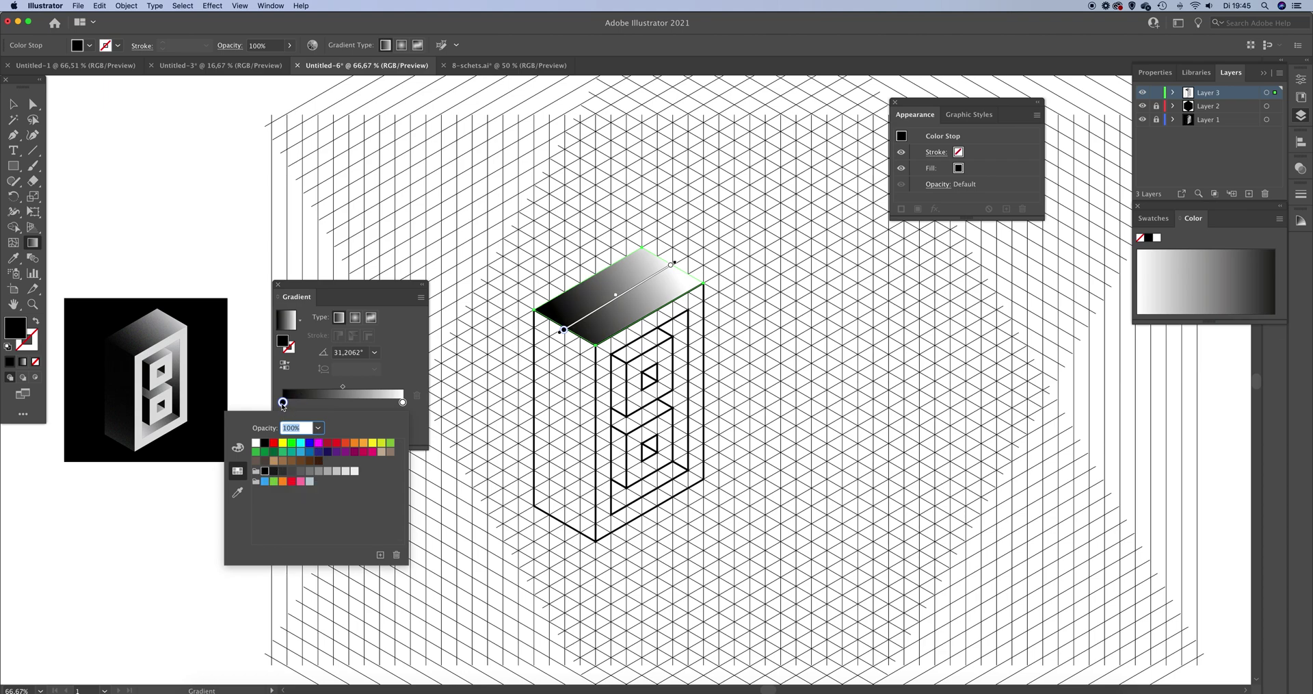
click(401, 403)
click(403, 403)
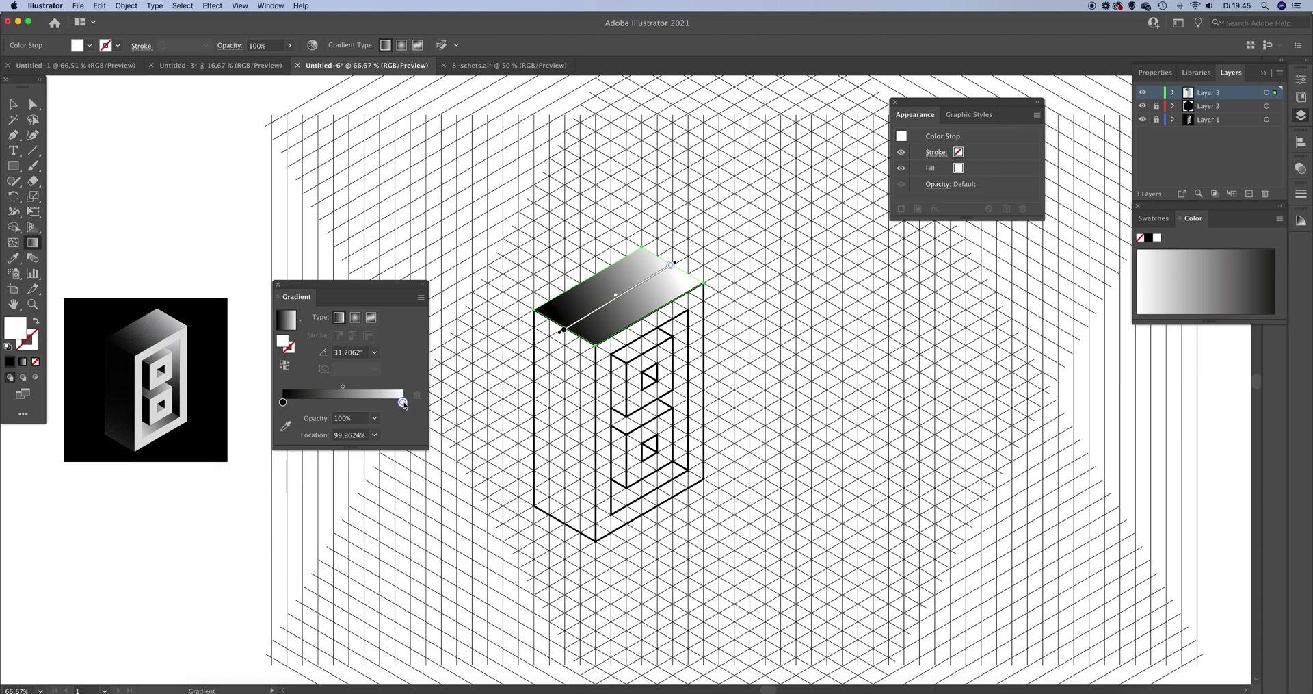
double_click(400, 404)
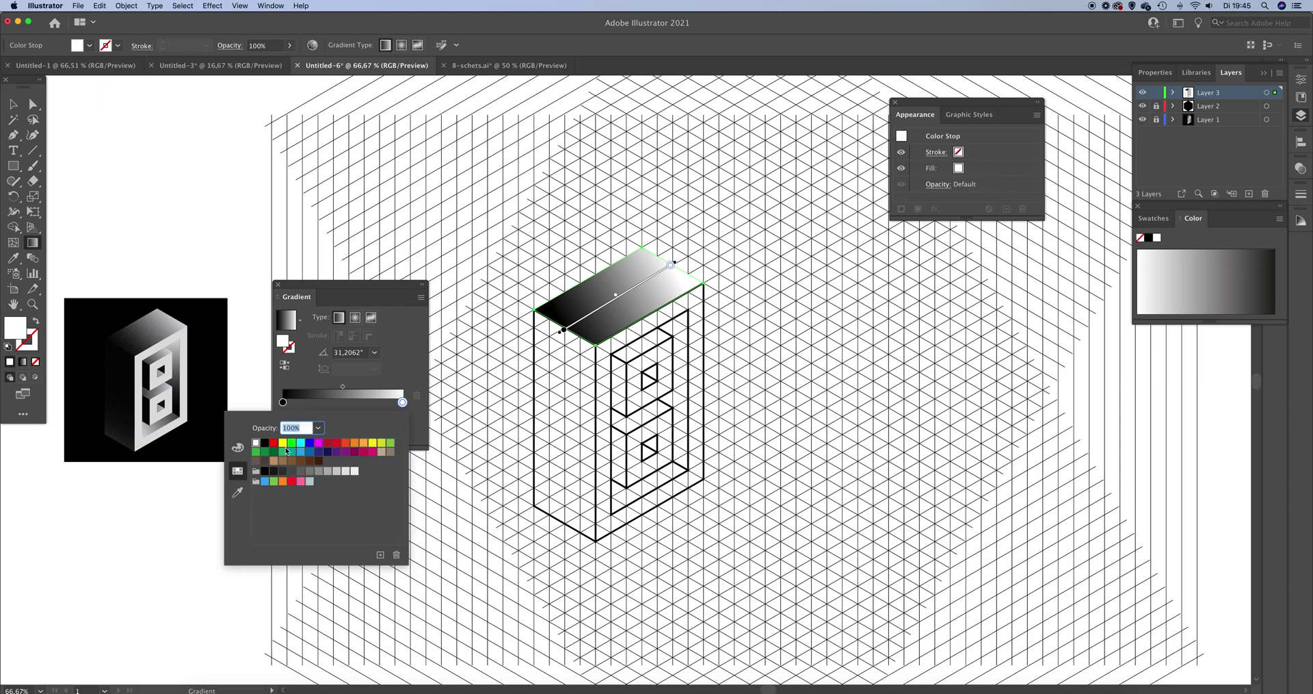
click(353, 472)
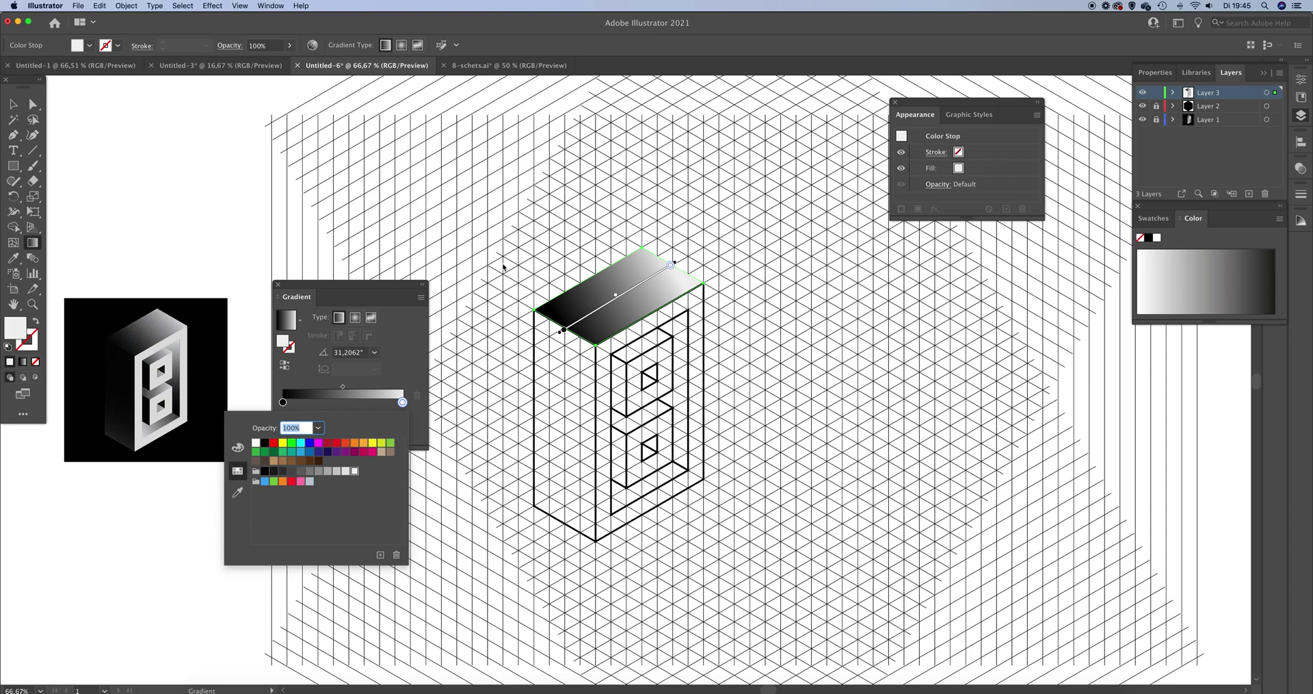
click(503, 267)
click(12, 104)
click(536, 281)
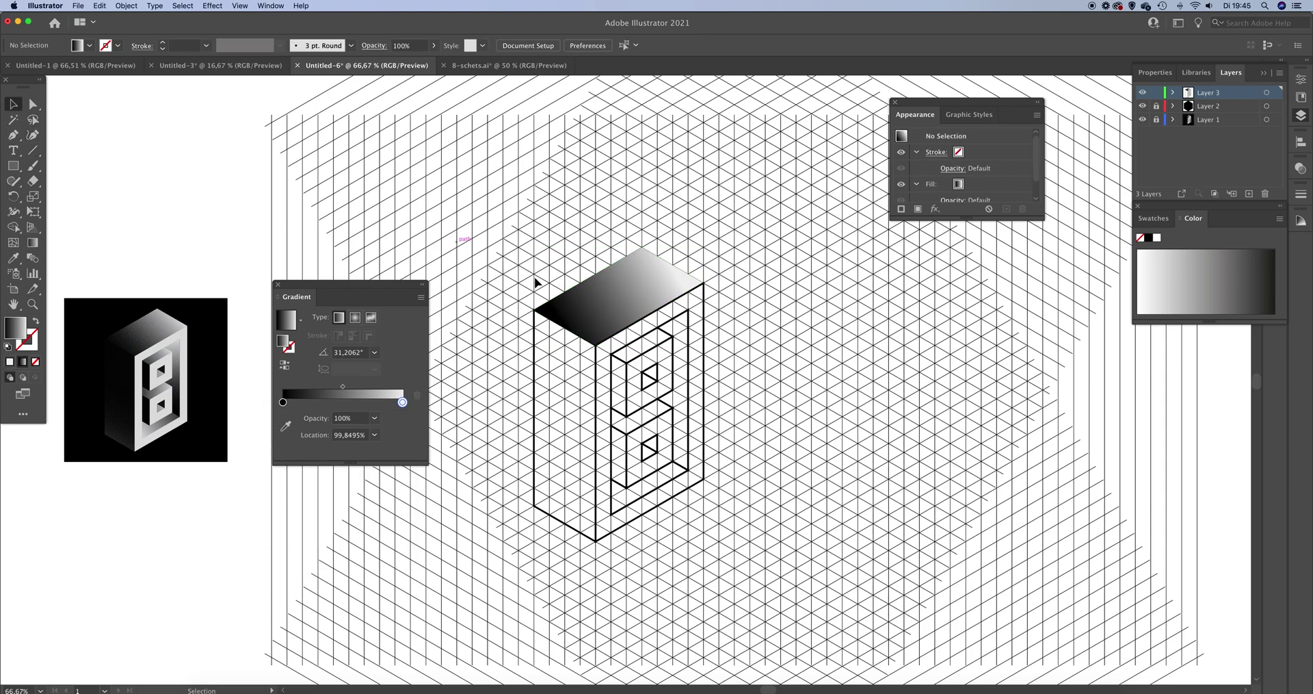
Step: Copy the top face's gradient fill onto the block's left side face with the Eyedropper
click(533, 372)
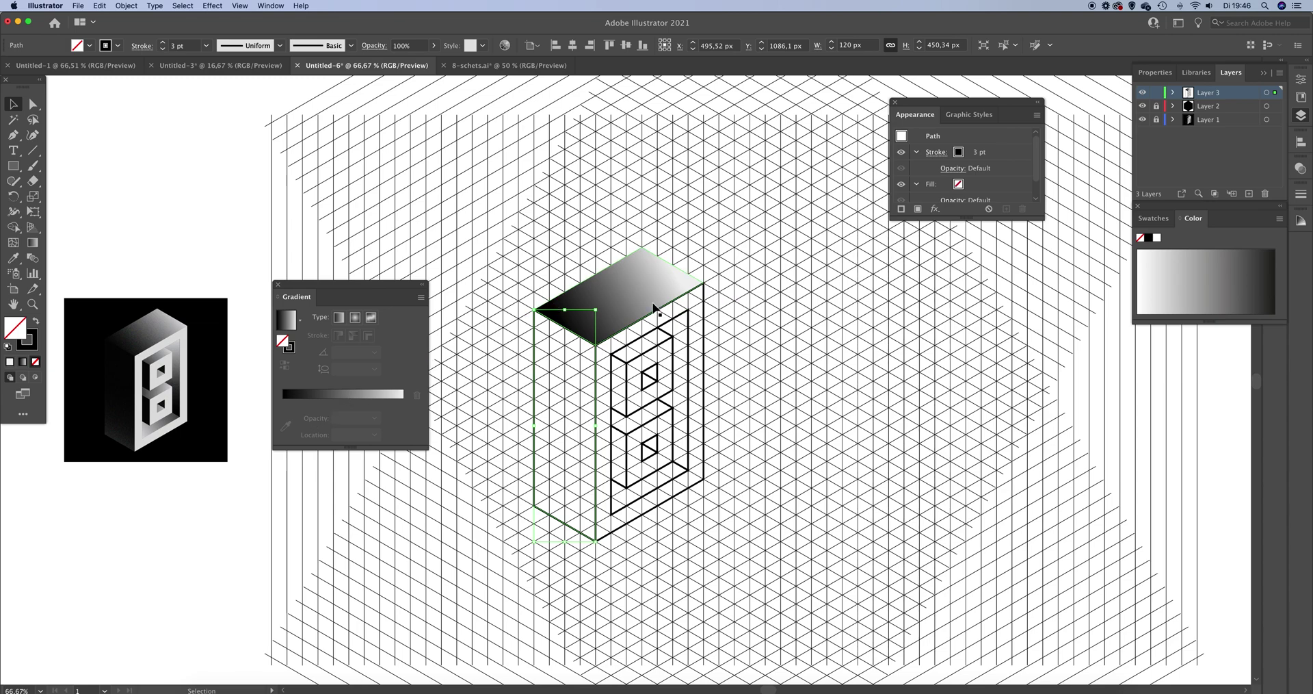
key(i)
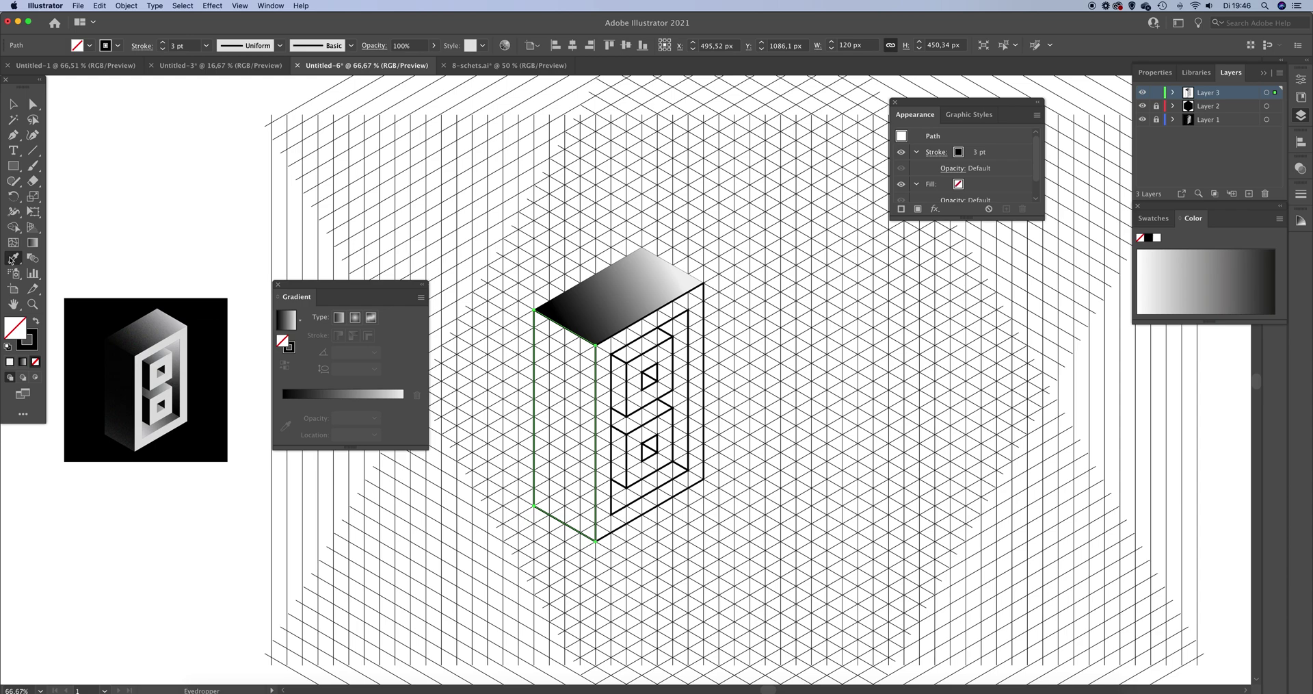
click(621, 291)
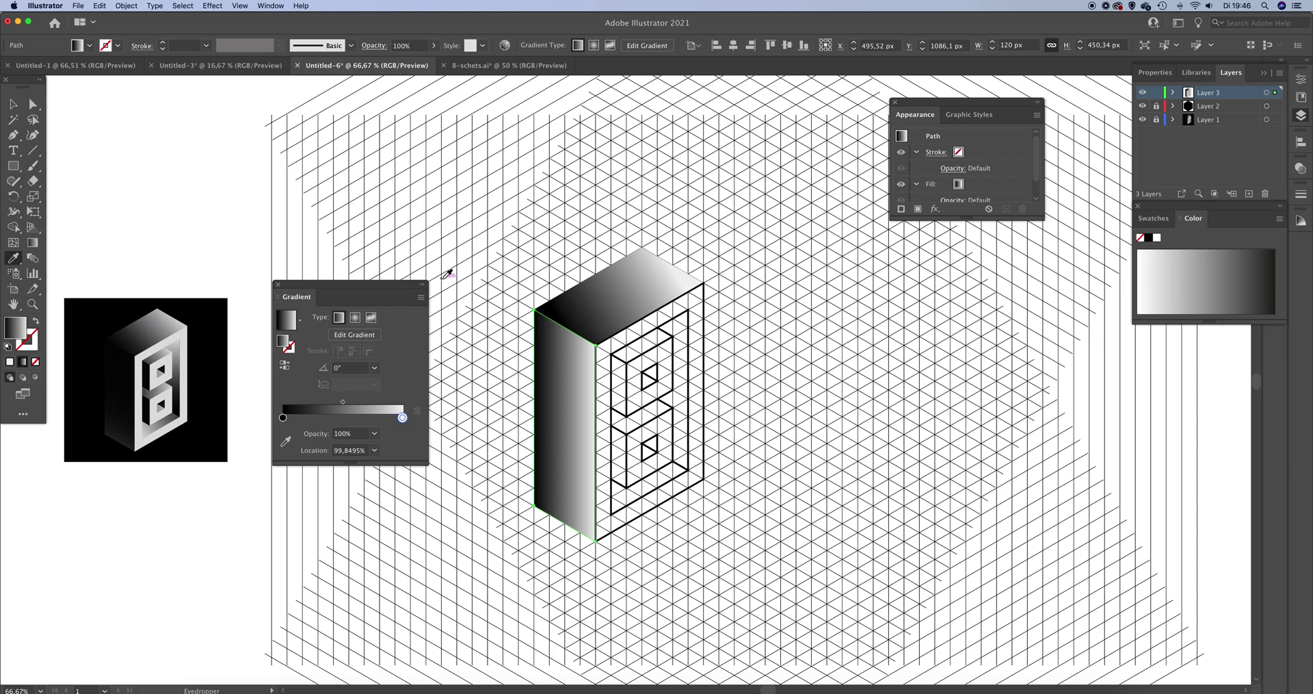
Step: Set the left side face's gradient angle to -120°
click(351, 368)
key(shift+Down)
key(shift+Down)
key(shift+Down)
key(shift+Down)
key(shift+Down)
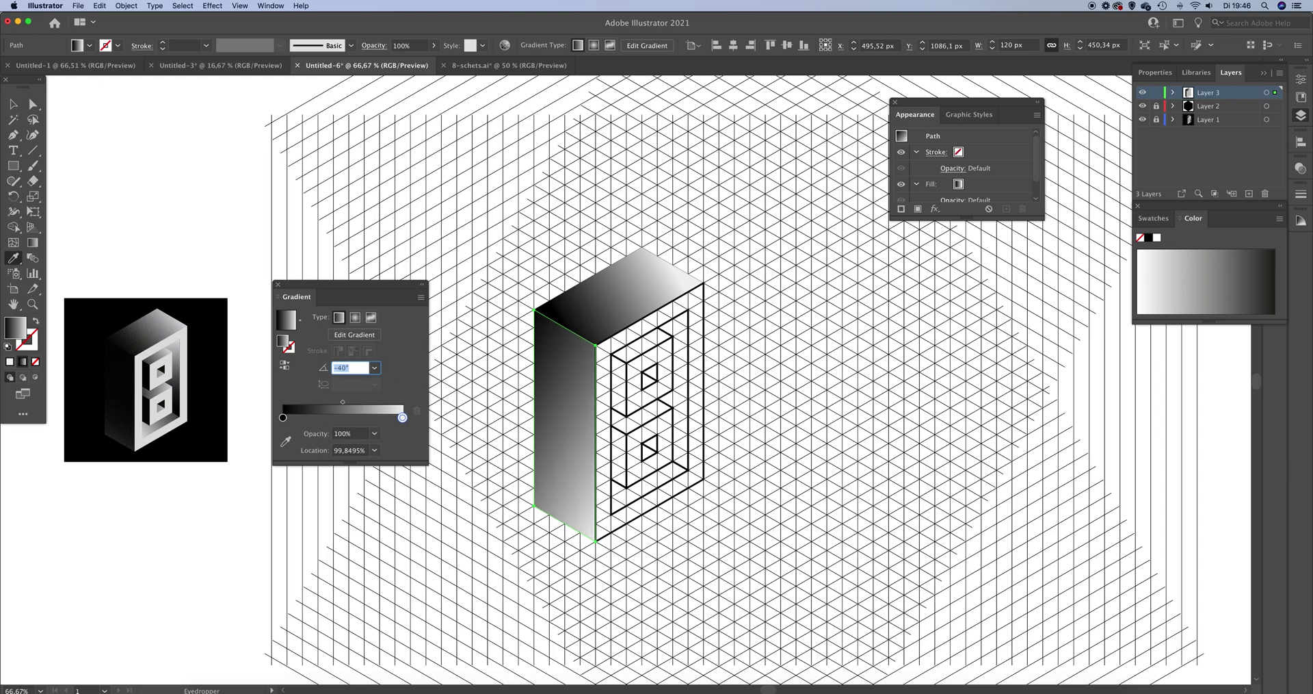
key(shift+Down)
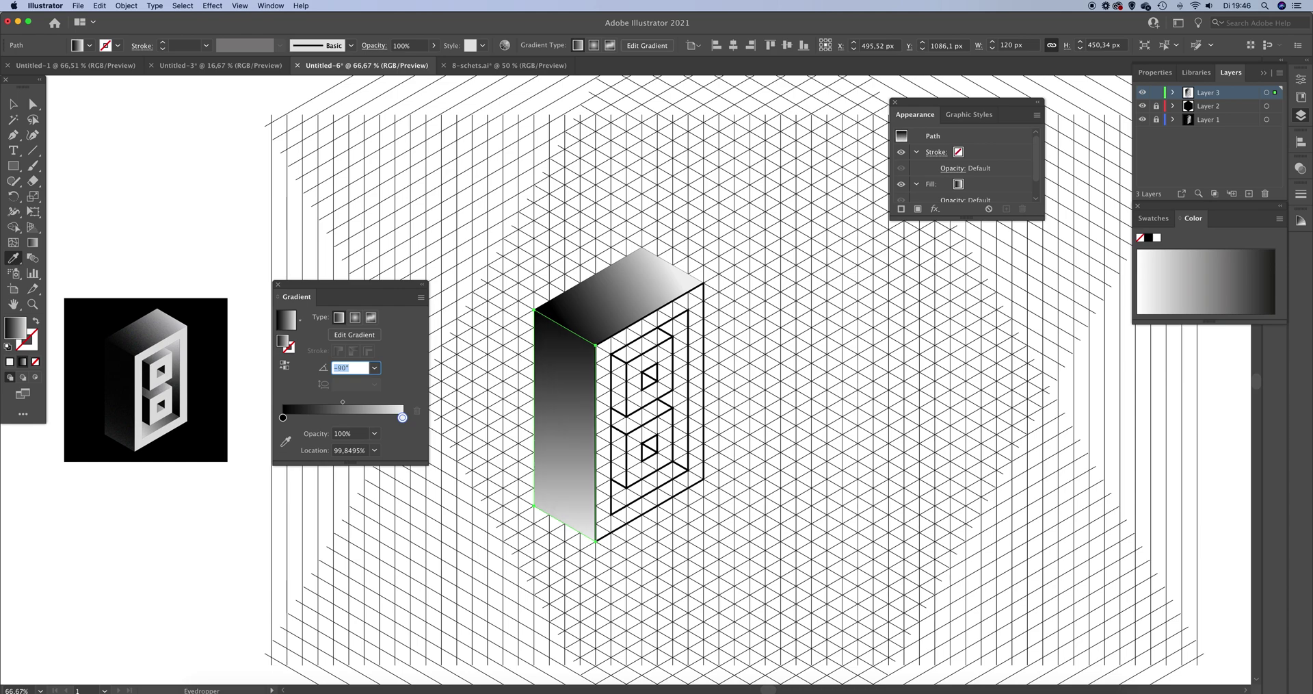
key(shift+Down)
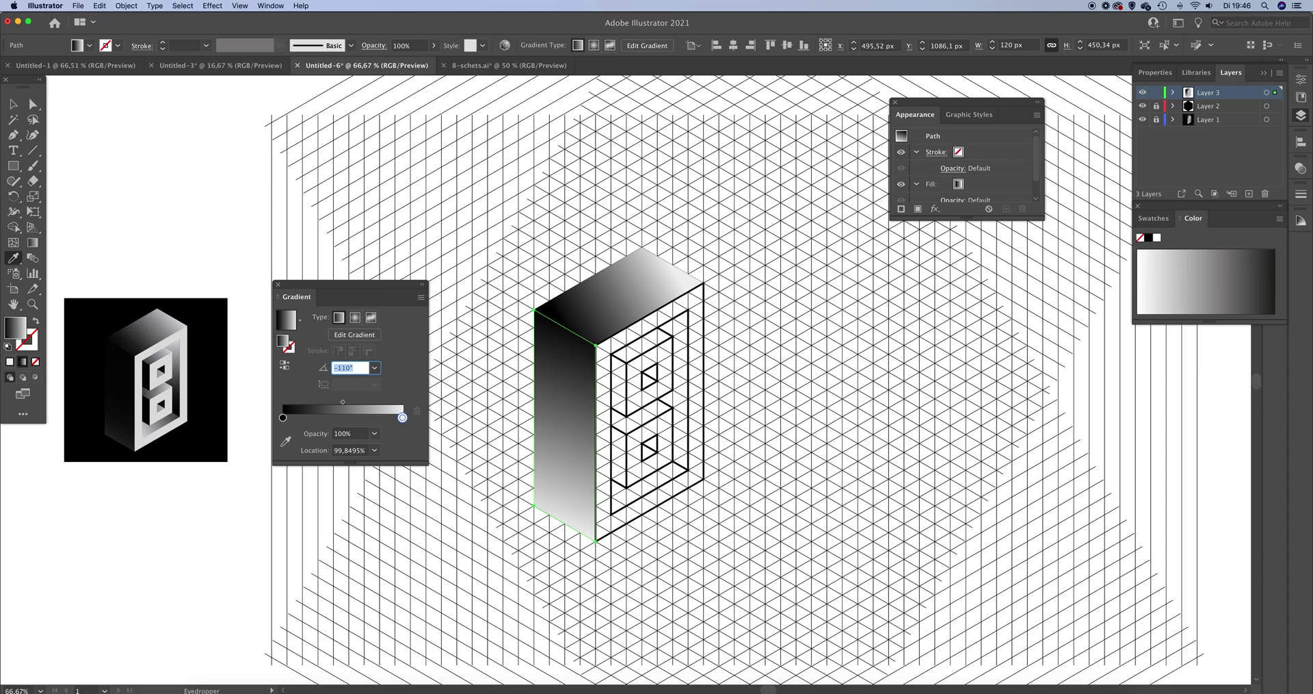
key(shift+Down)
key(shift+Down)
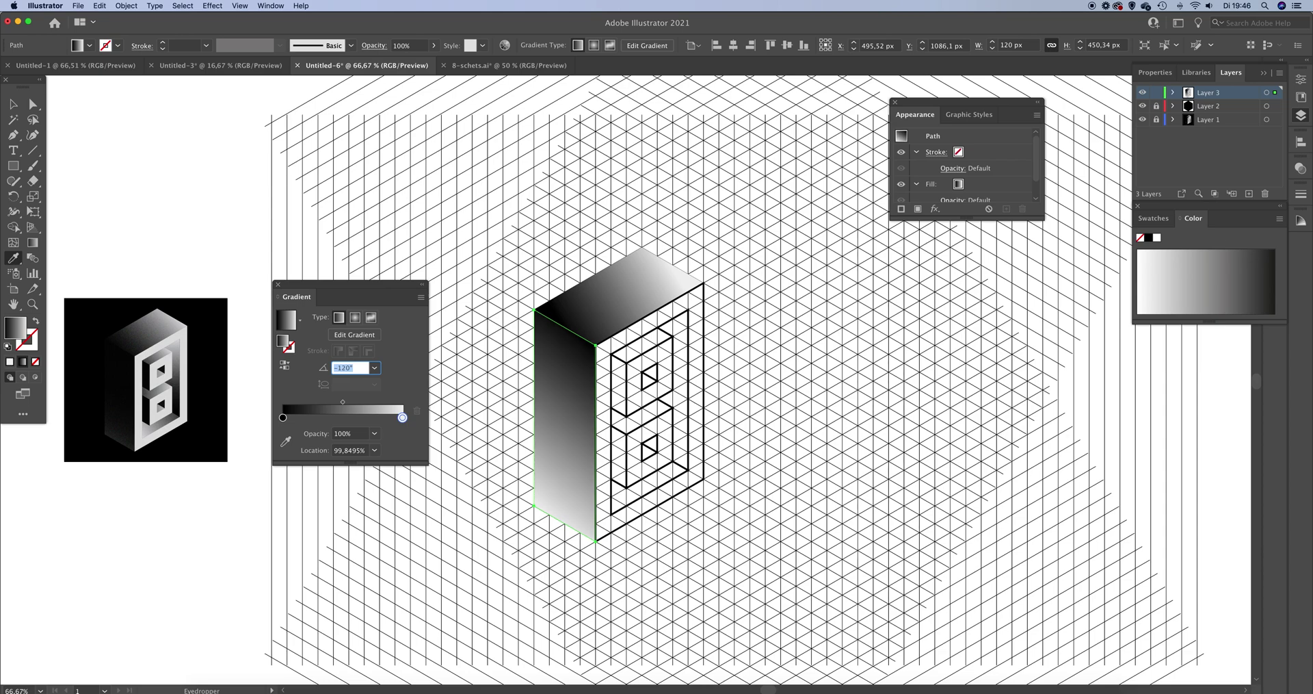
key(shift+Up)
key(shift+Down)
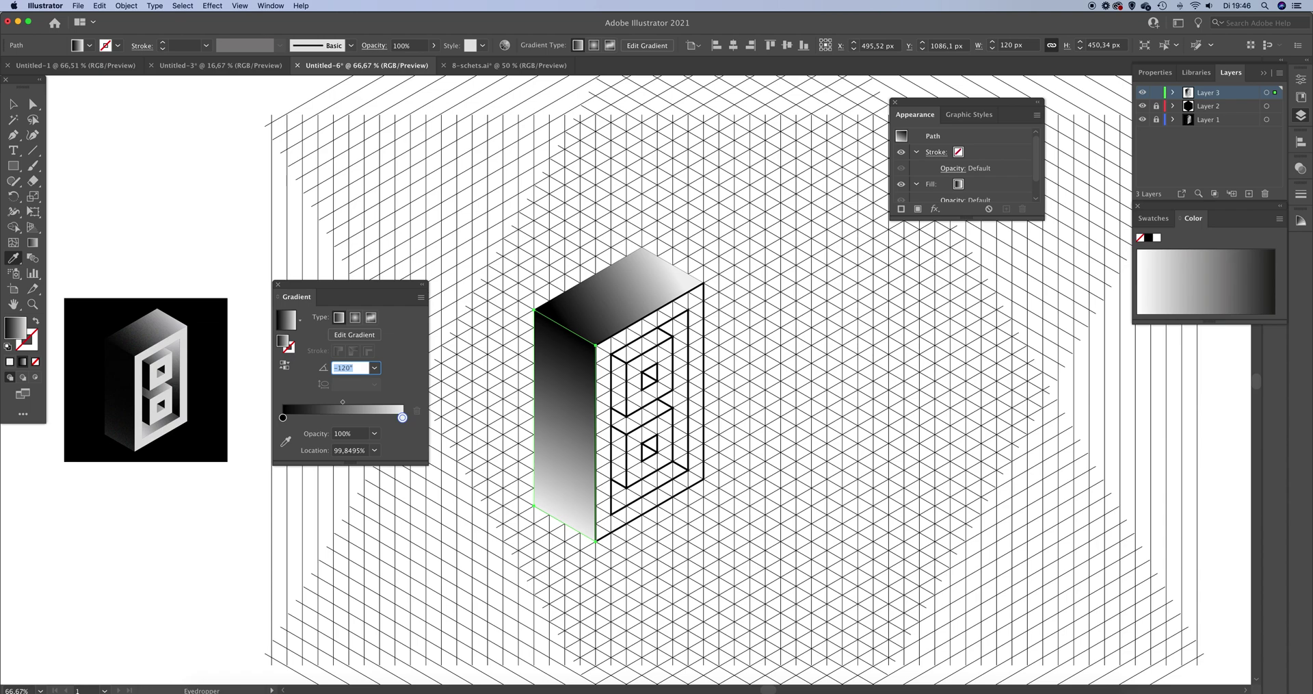
Step: Deselect the left side face and give the block's front frame a solid fill without stroke by swapping its fill and stroke
click(13, 105)
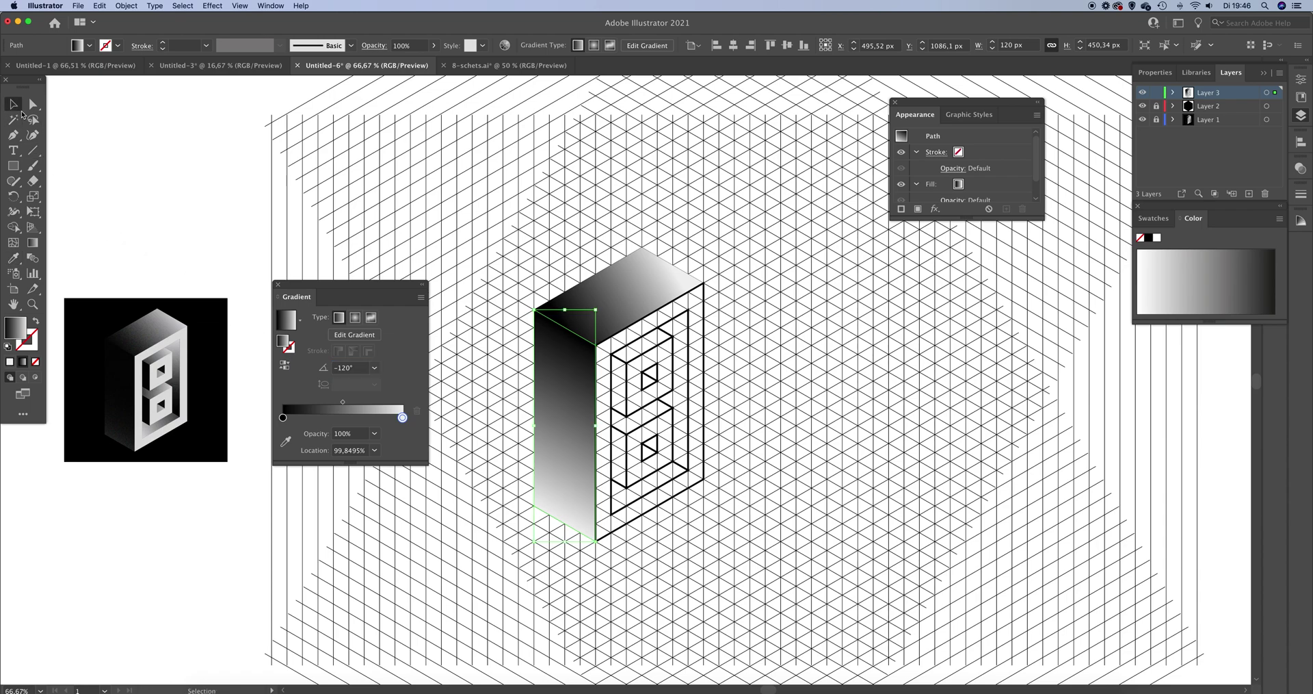
click(141, 147)
key(space)
drag(316, 226, 316, 225)
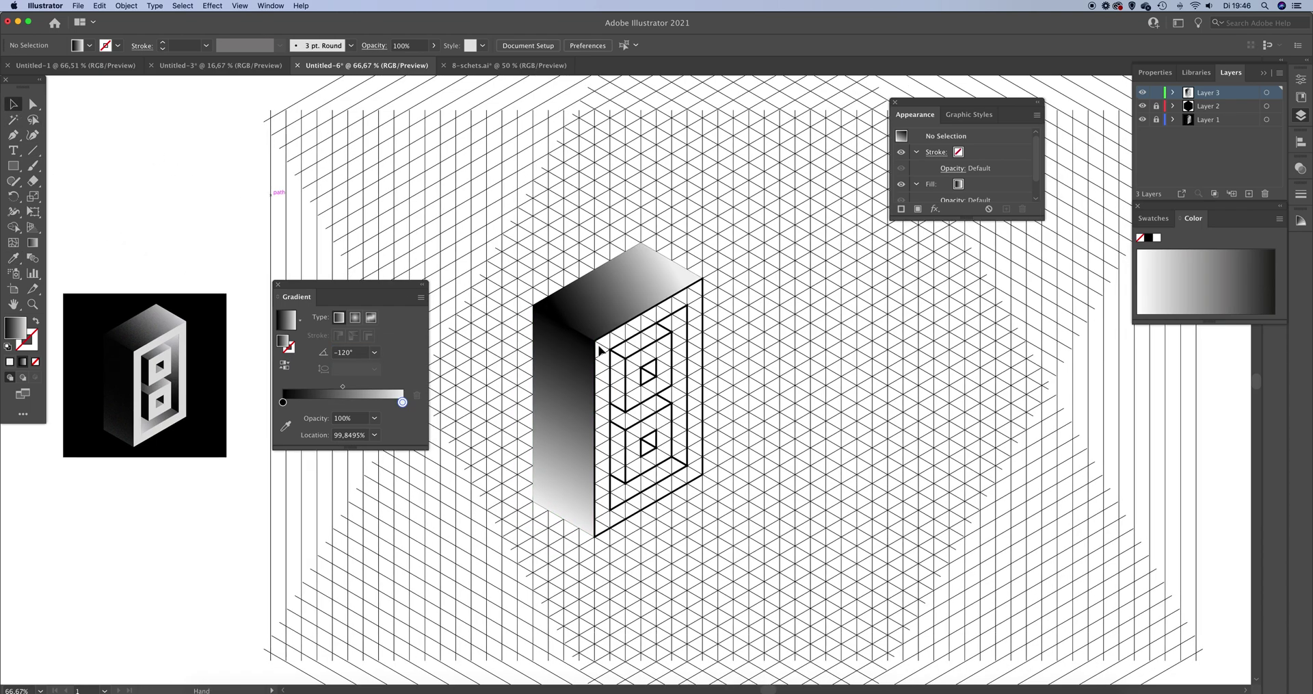
click(611, 343)
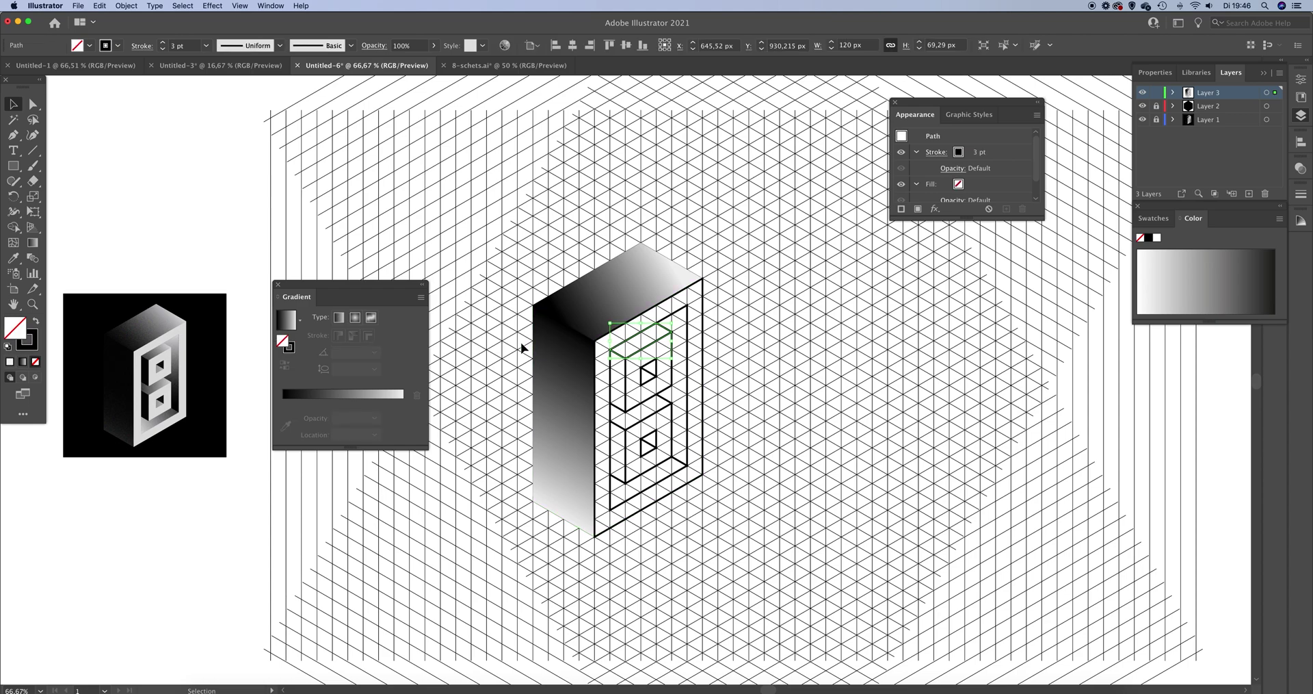
click(703, 301)
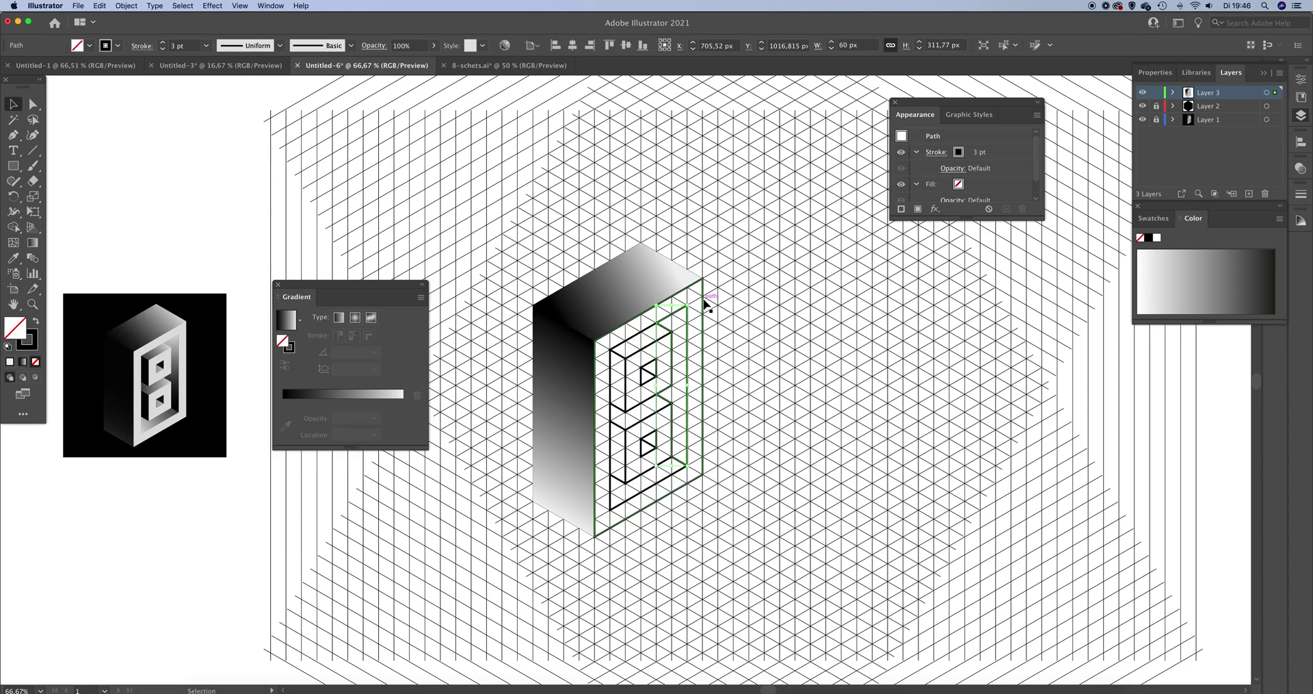
click(36, 324)
double_click(15, 328)
click(431, 419)
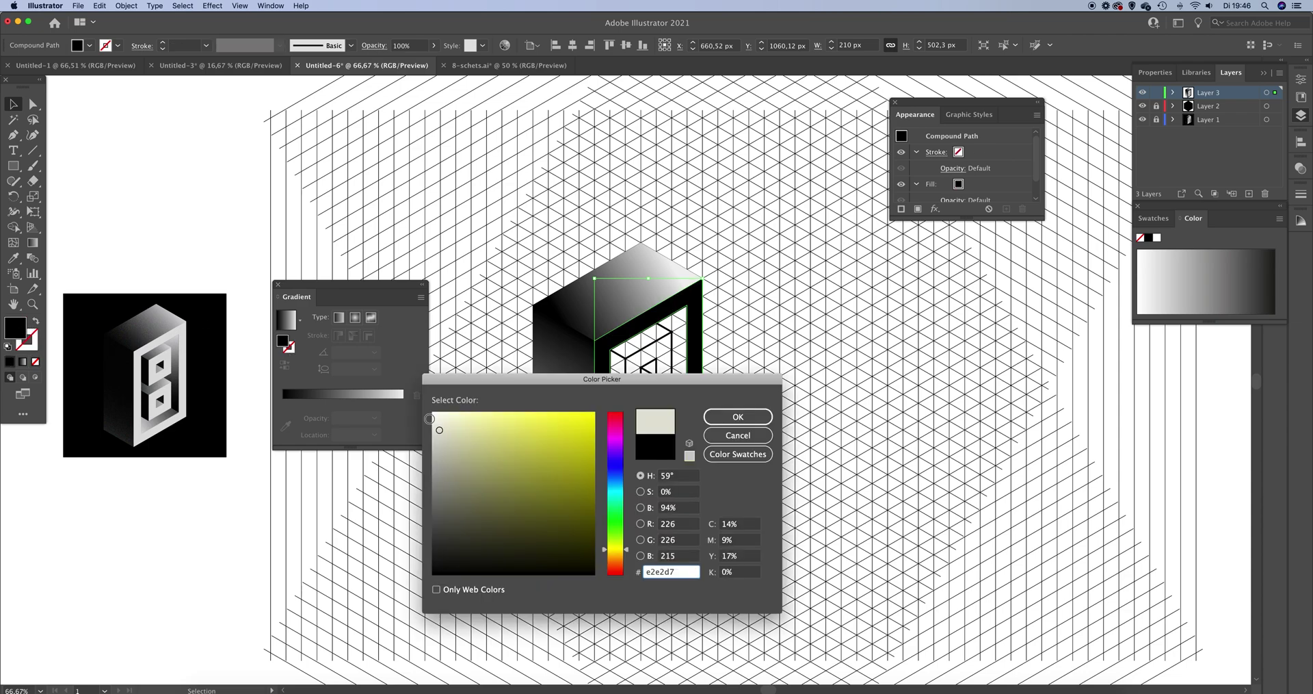
drag(429, 419, 428, 409)
click(739, 436)
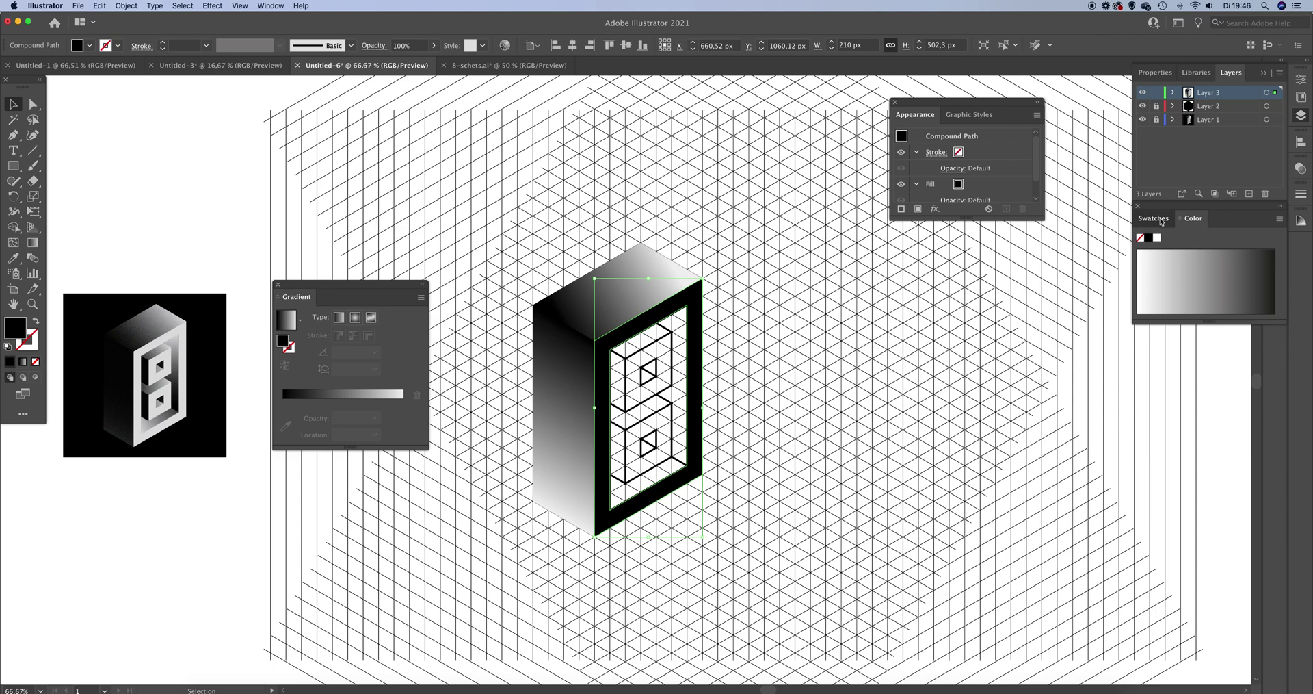
Step: Fill the front frame with the lightest grey swatch
click(1153, 219)
drag(1225, 218, 937, 292)
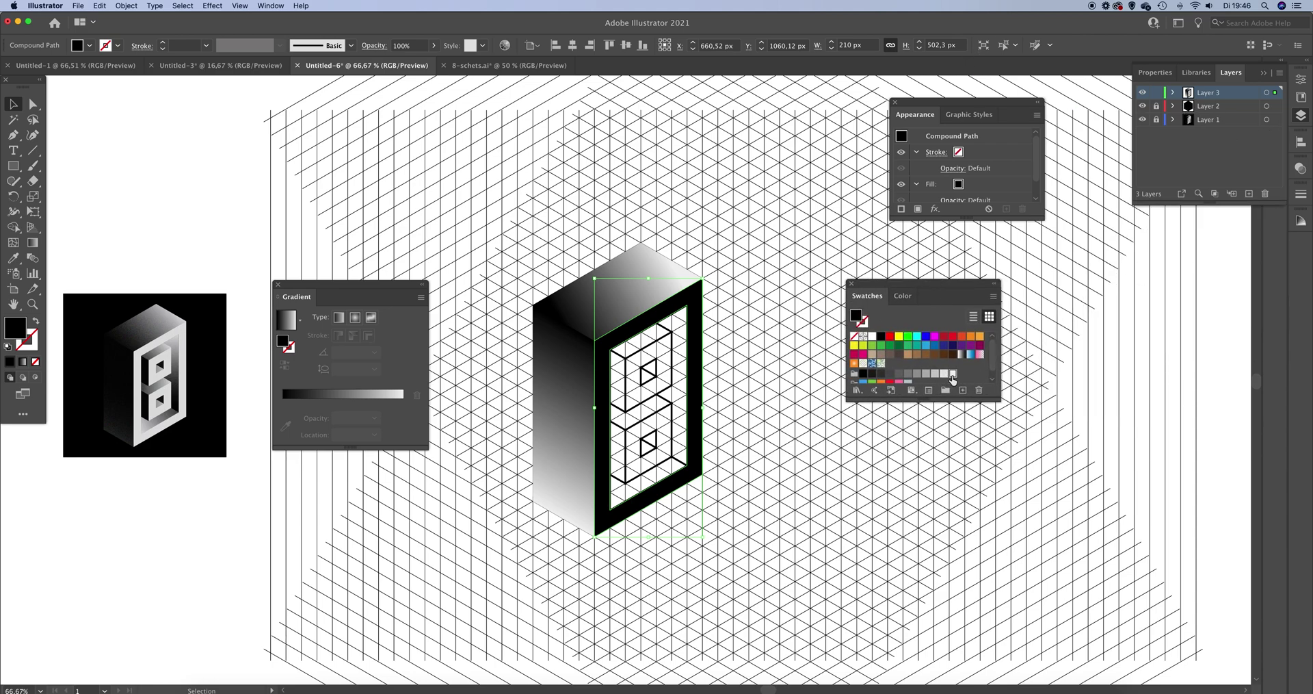
click(953, 373)
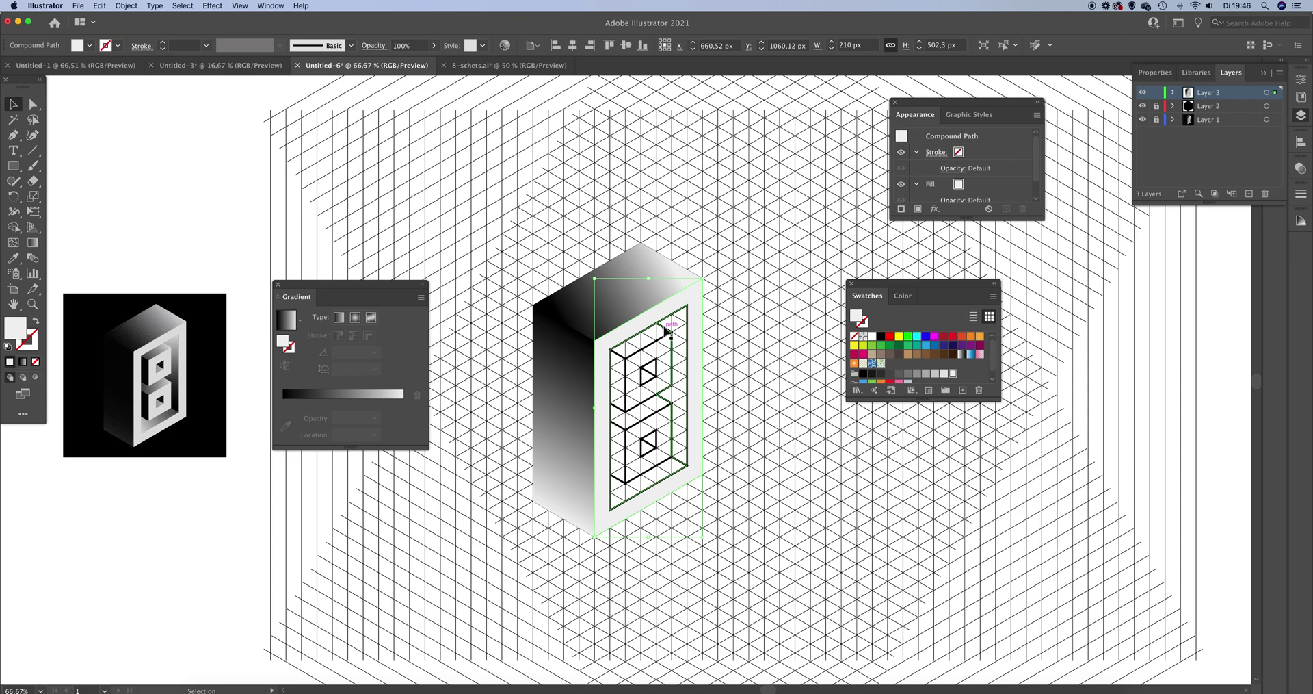
Step: Copy the top face's gradient fill onto the recess's right inner wall with the Eyedropper
click(687, 327)
click(687, 327)
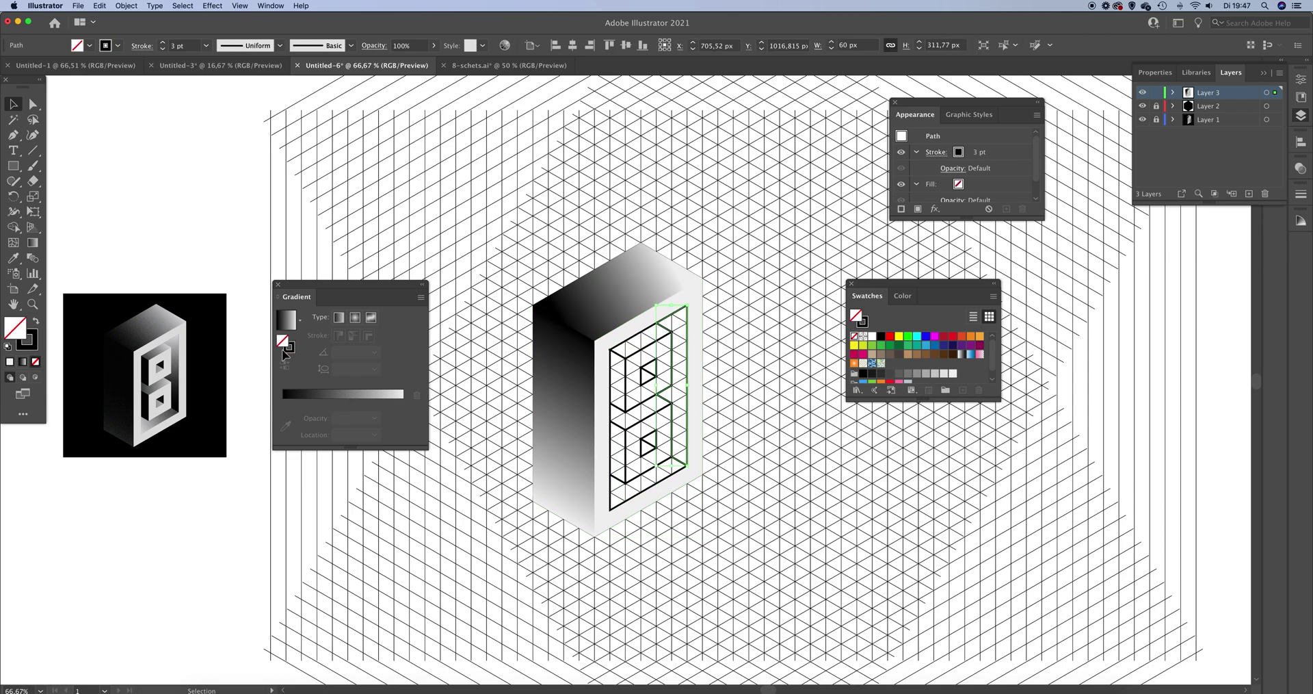
key(i)
click(606, 296)
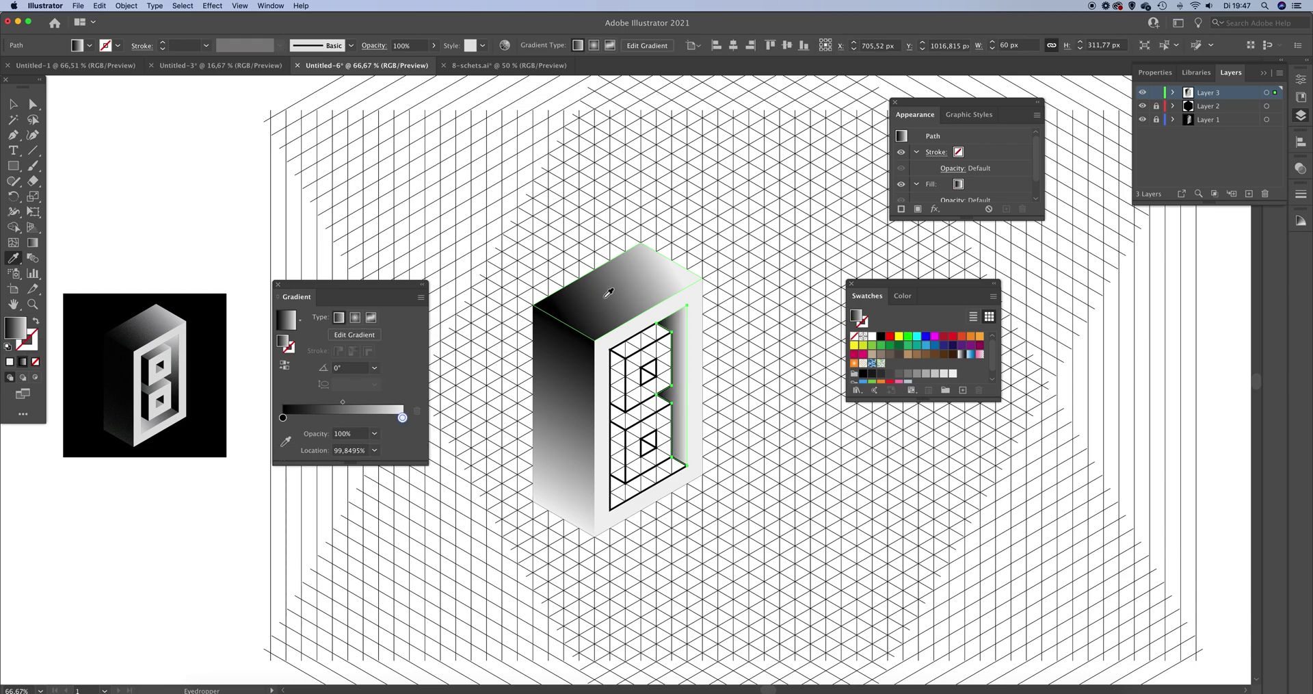
Step: Set the right inner wall's gradient angle to 120°
click(353, 369)
key(shift+Up)
key(shift+Up)
key(shift+Up)
key(shift+Up)
key(shift+Up)
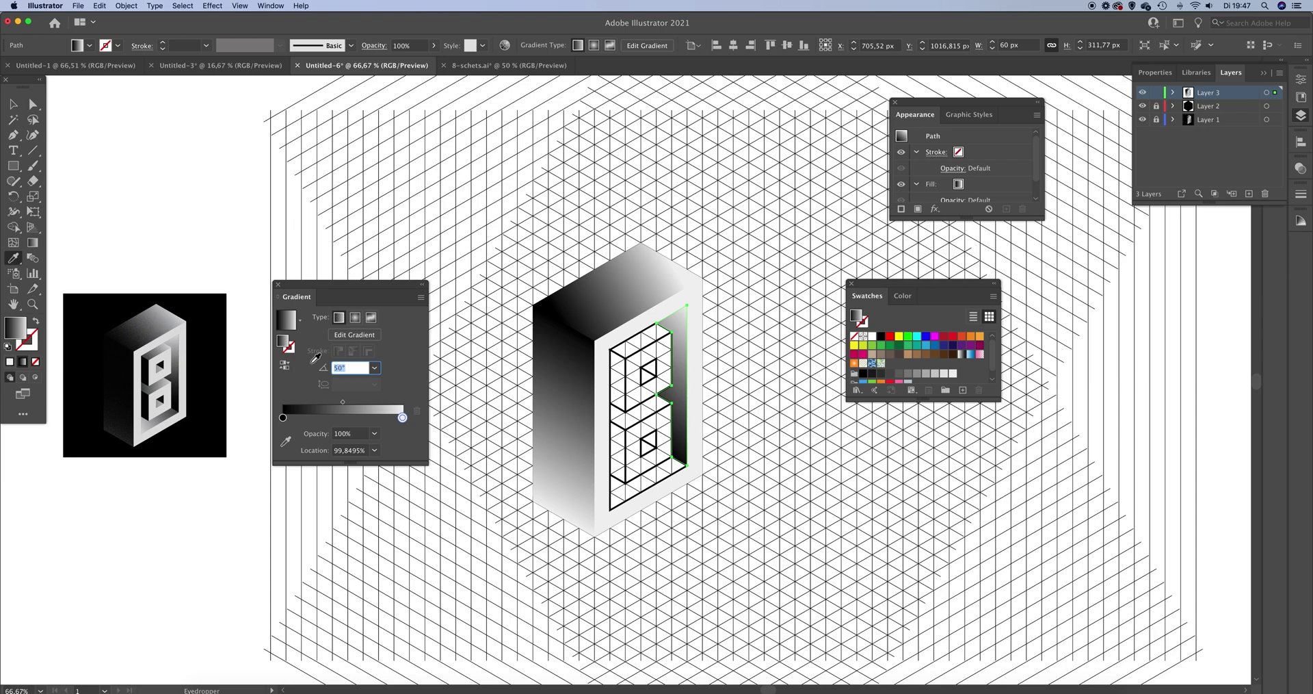
key(shift+Up)
key(shift+Up)
key(shift+Up)
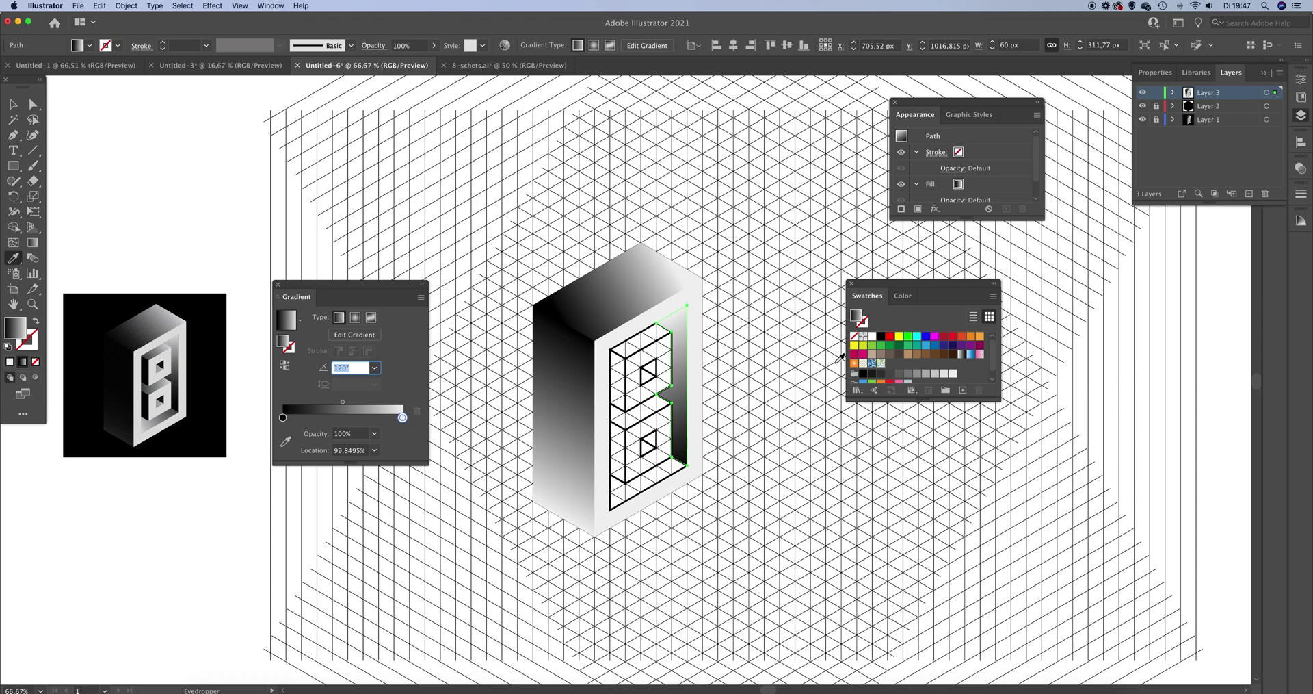
Step: Apply the second-lightest grey swatch to the light stop of the right inner wall's gradient and deselect the wall
drag(943, 372, 402, 418)
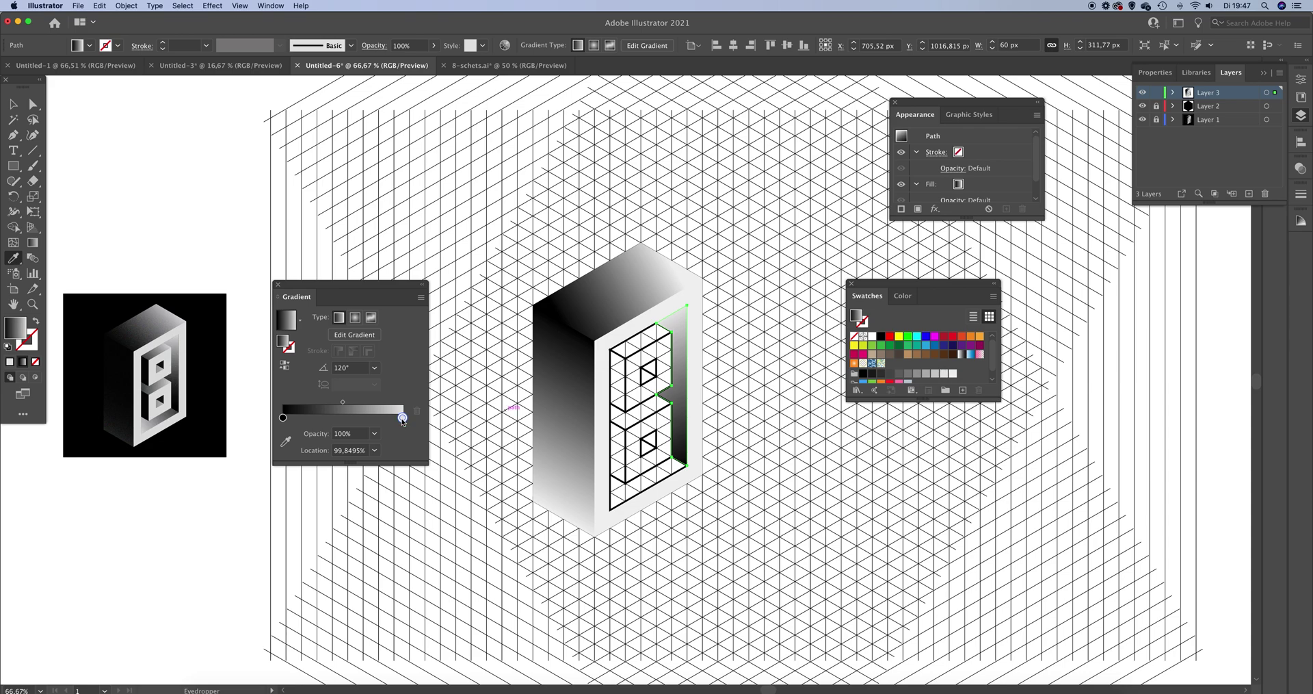
click(13, 103)
click(171, 145)
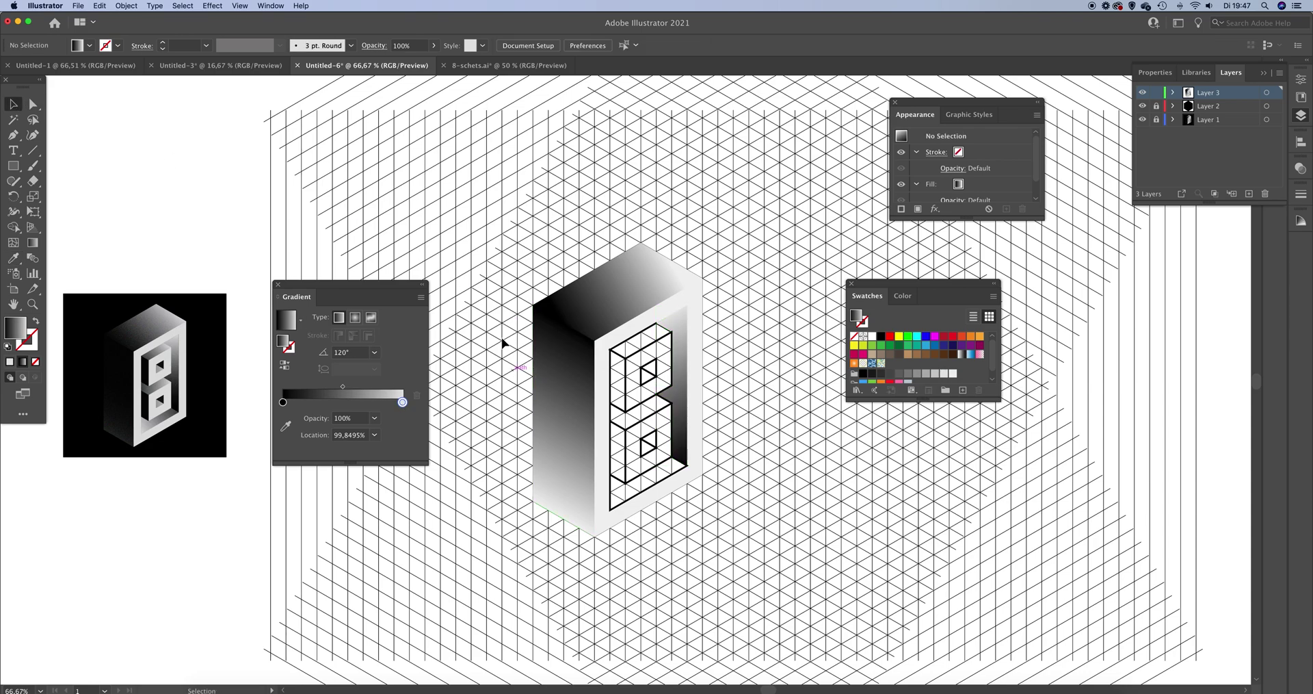
Step: Set the block's top face gradient angle to 59° and its light stop location to 100%
scroll(510, 335, up, 1)
click(655, 290)
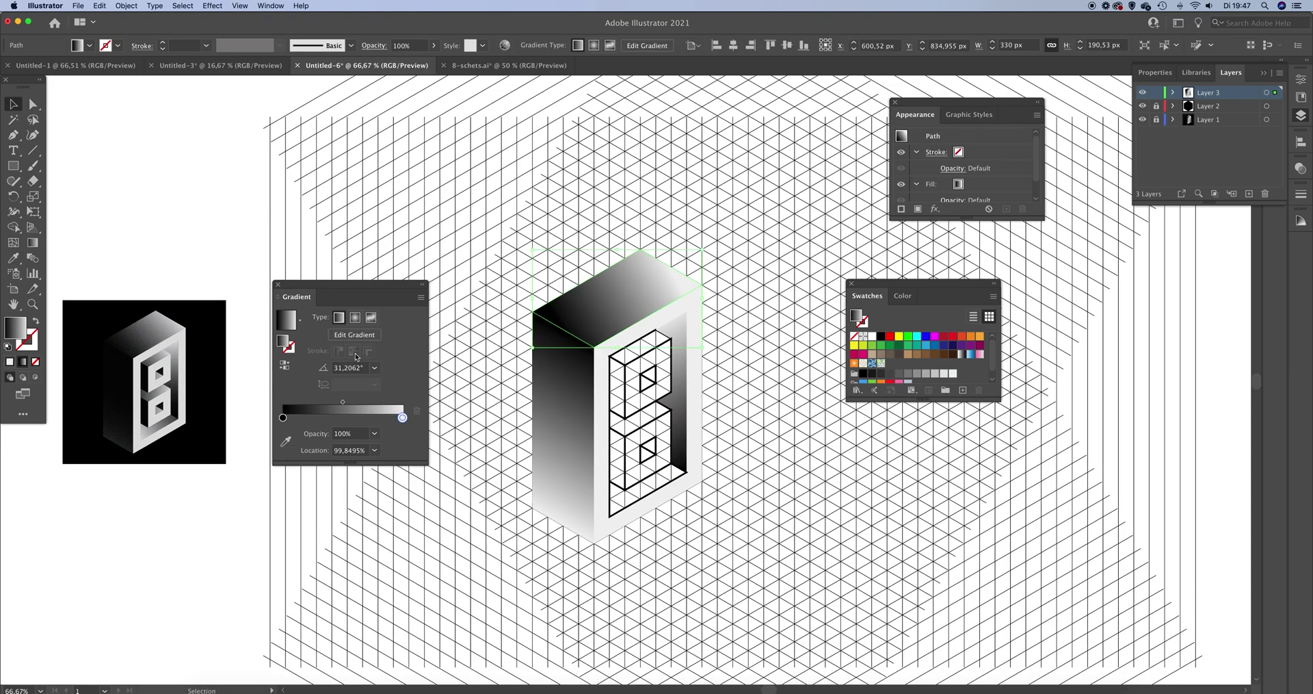
click(368, 373)
text(0)
key(Return)
key(shift+Up)
key(shift+Up)
key(shift+Up)
key(shift+Up)
key(shift+Up)
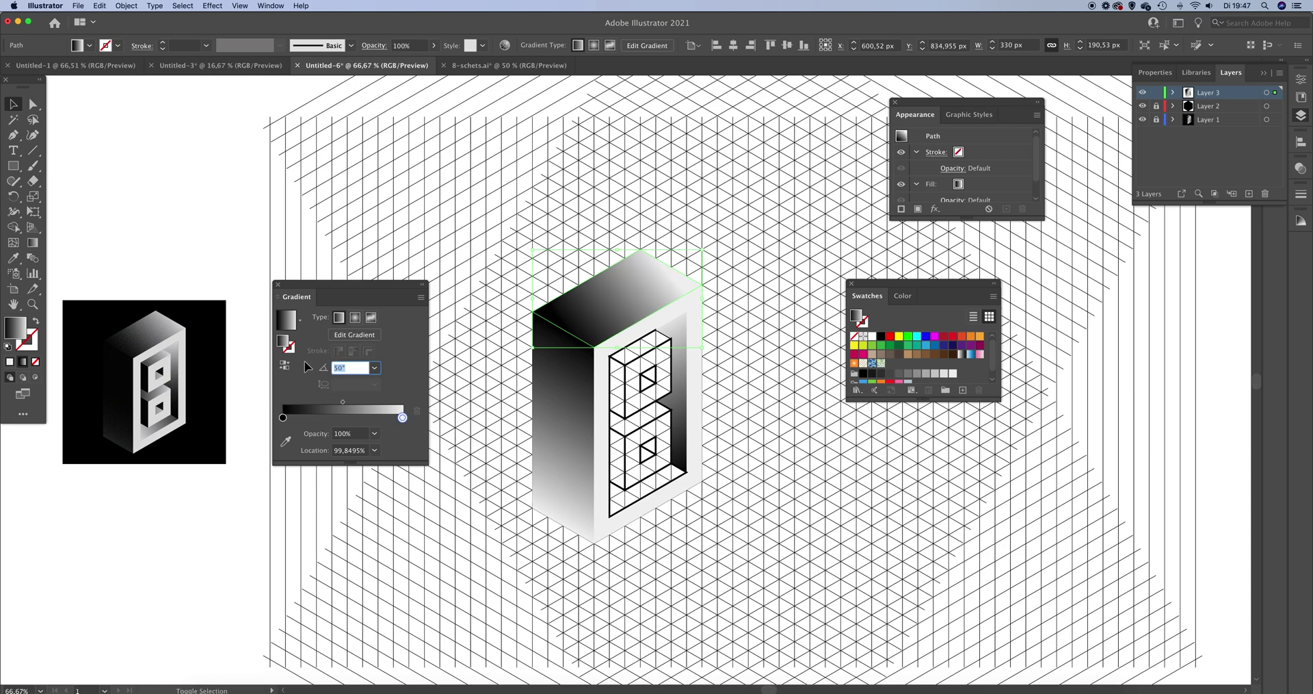
key(shift+Up)
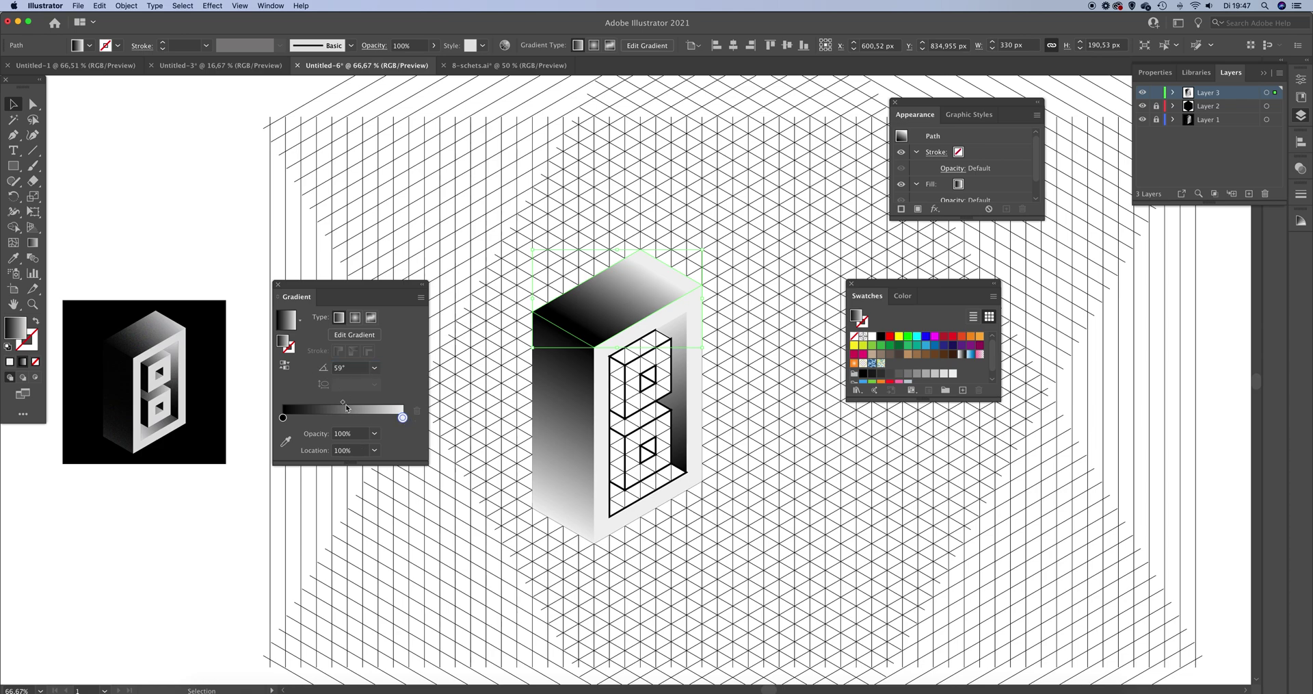
Step: Shift the top face's gradient midpoint to about 45% and deselect the face
drag(342, 402, 338, 403)
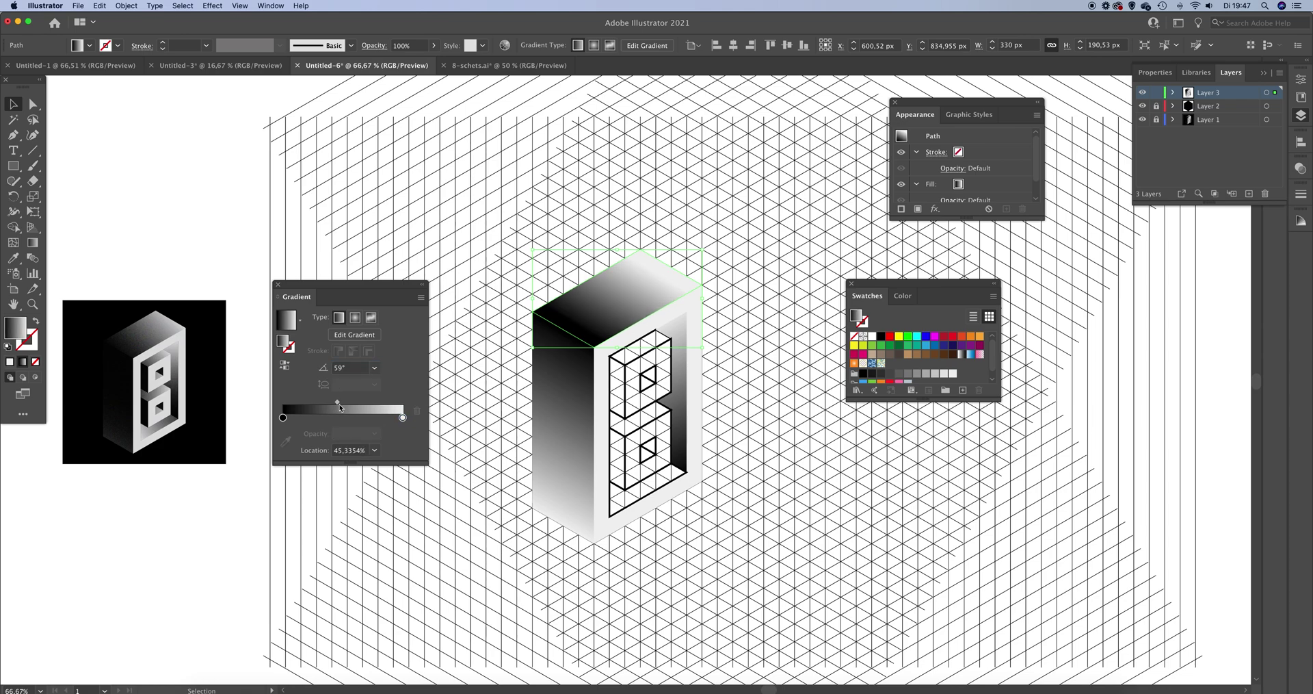
click(248, 183)
key(space)
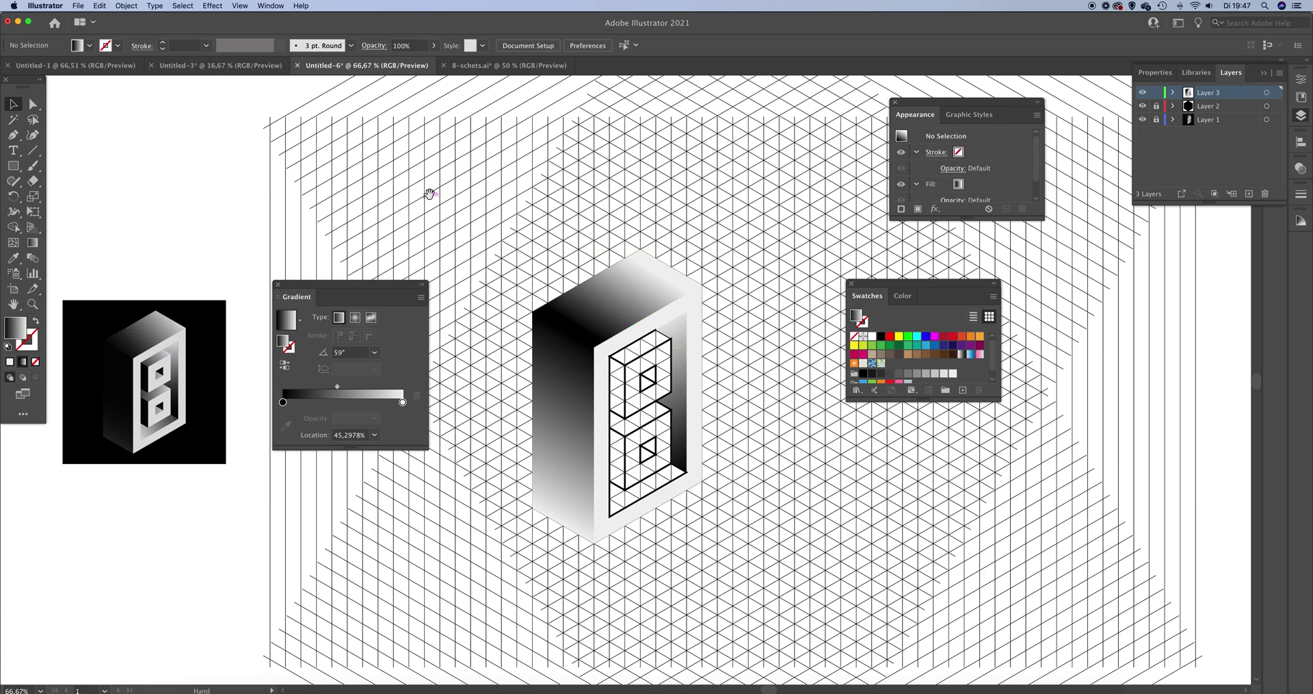
drag(438, 201, 438, 208)
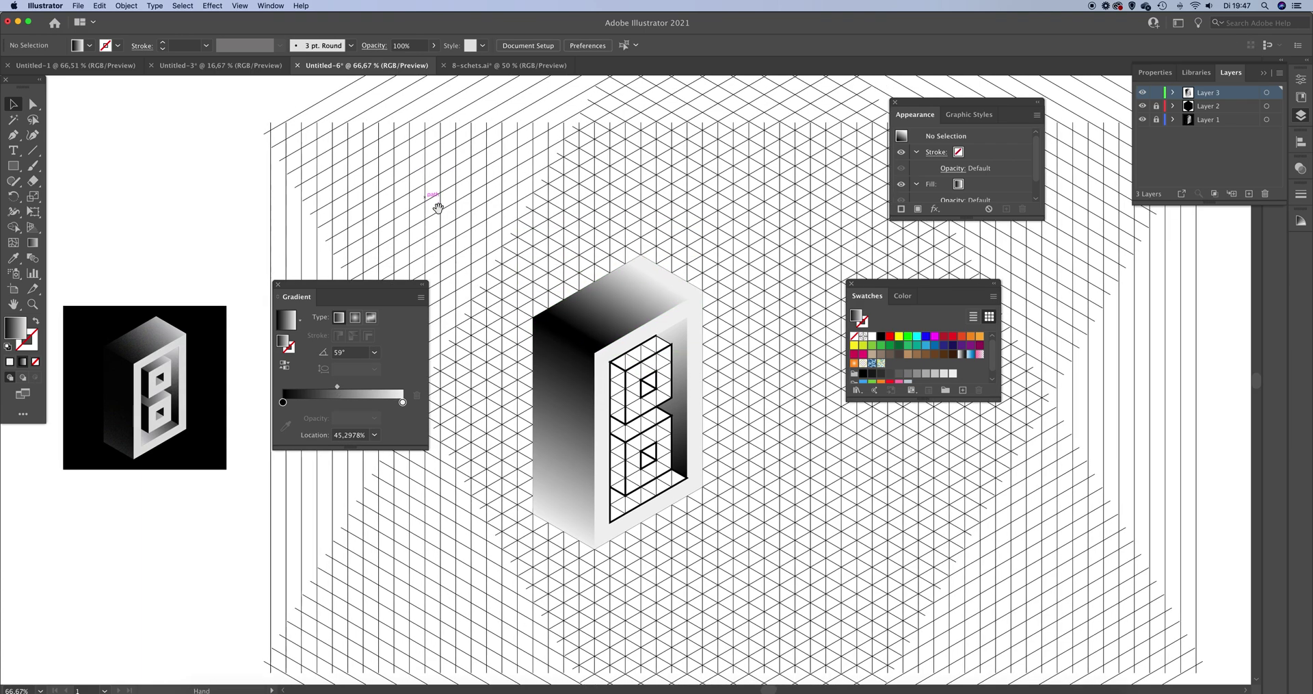
Step: Copy the block's top face gradient onto the top face of the 8's upper inner block with the Eyedropper
click(621, 370)
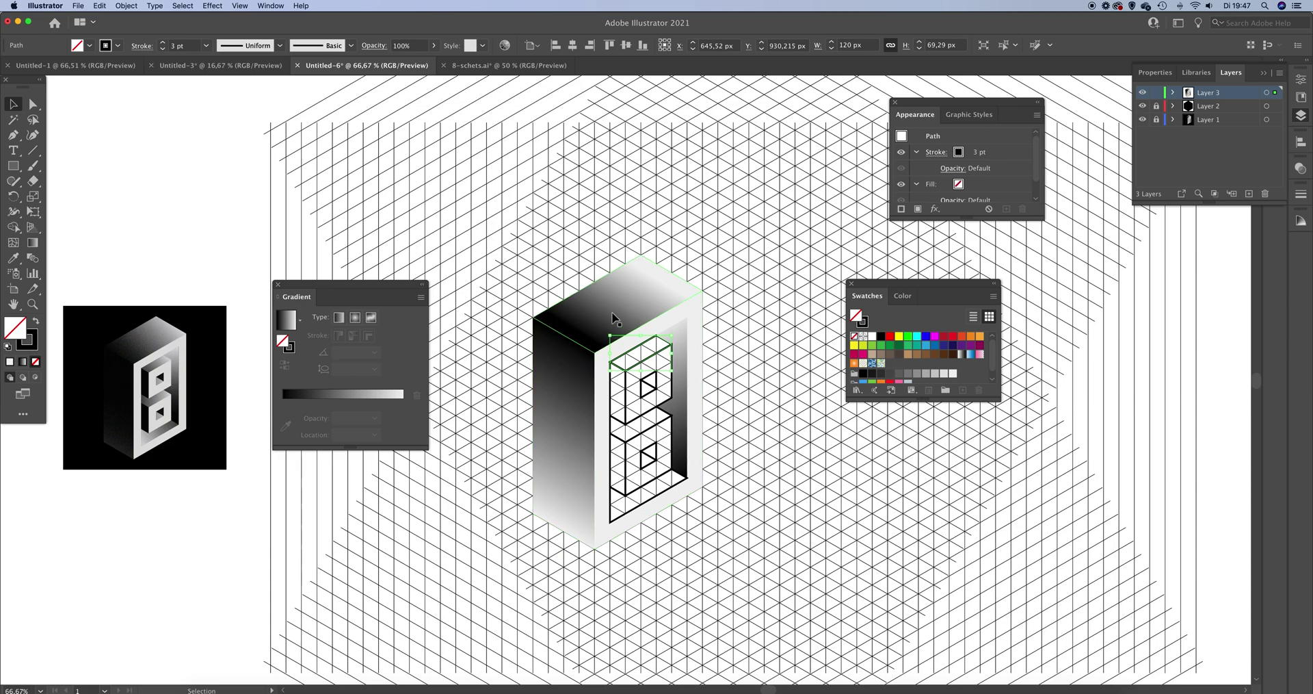
key(i)
click(590, 316)
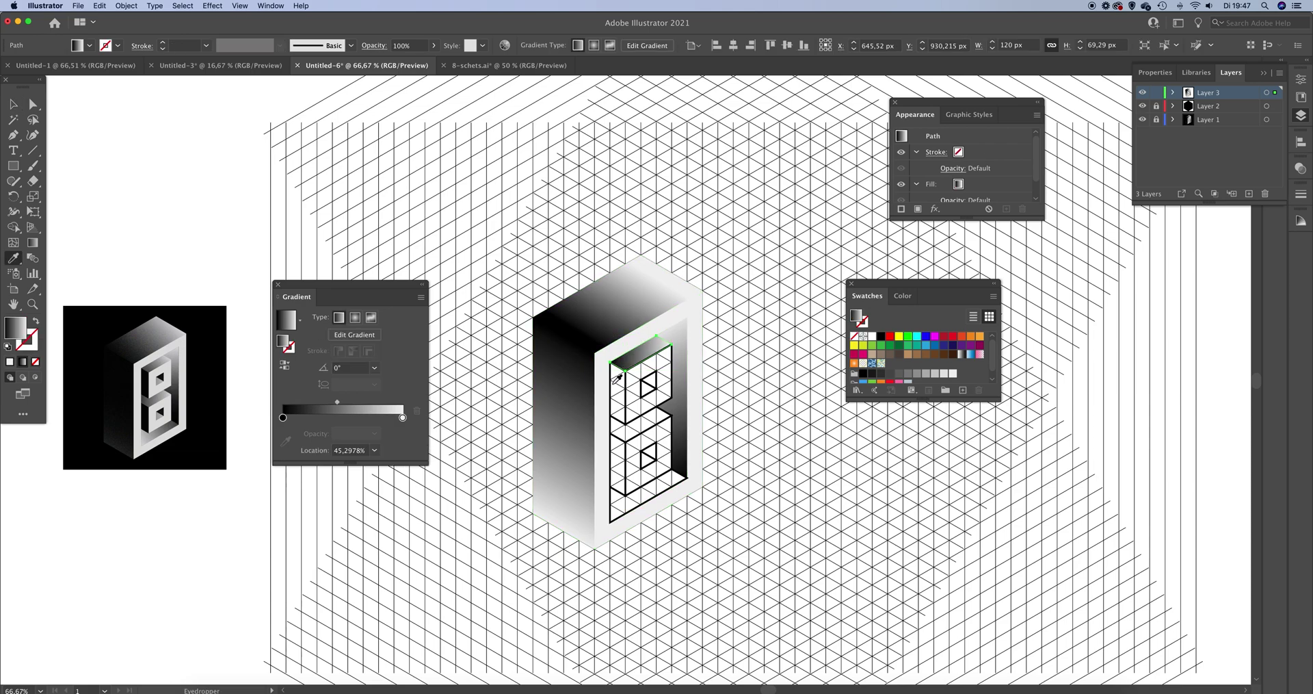
Step: Set the gradient angle of the upper inner block's top face to 60°
click(339, 371)
text(59)
key(Return)
key(v)
click(554, 316)
click(640, 350)
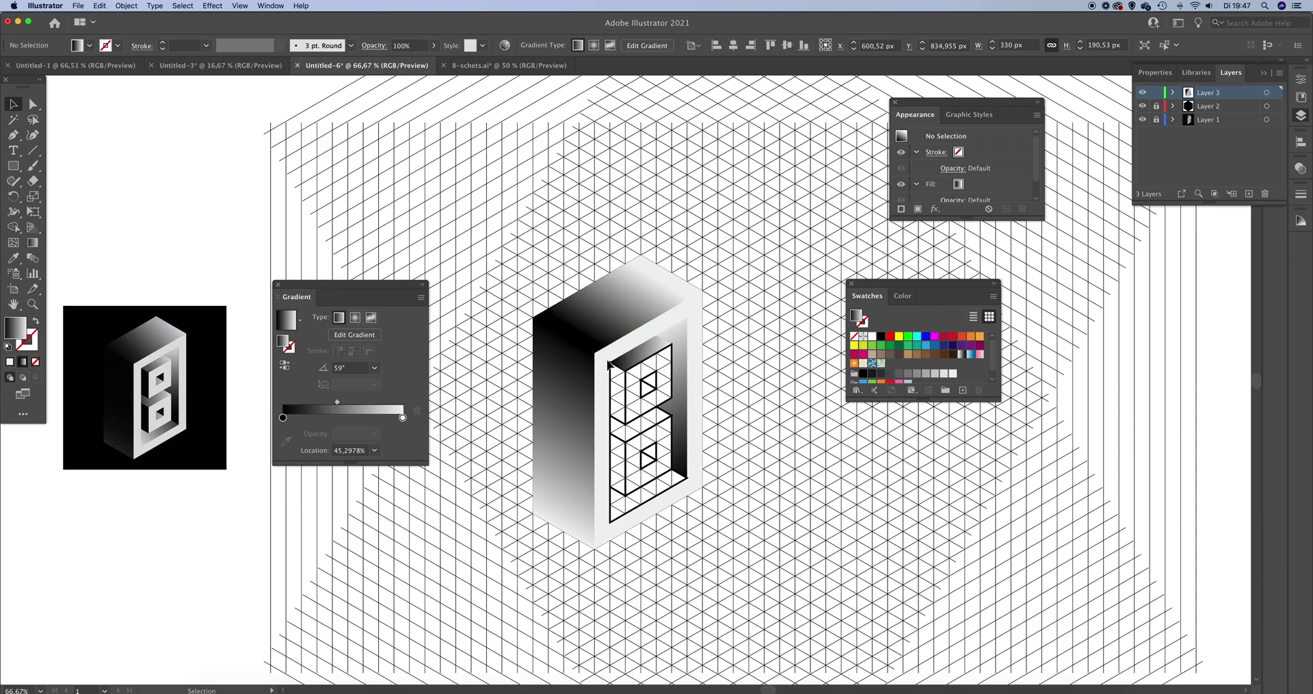
click(349, 368)
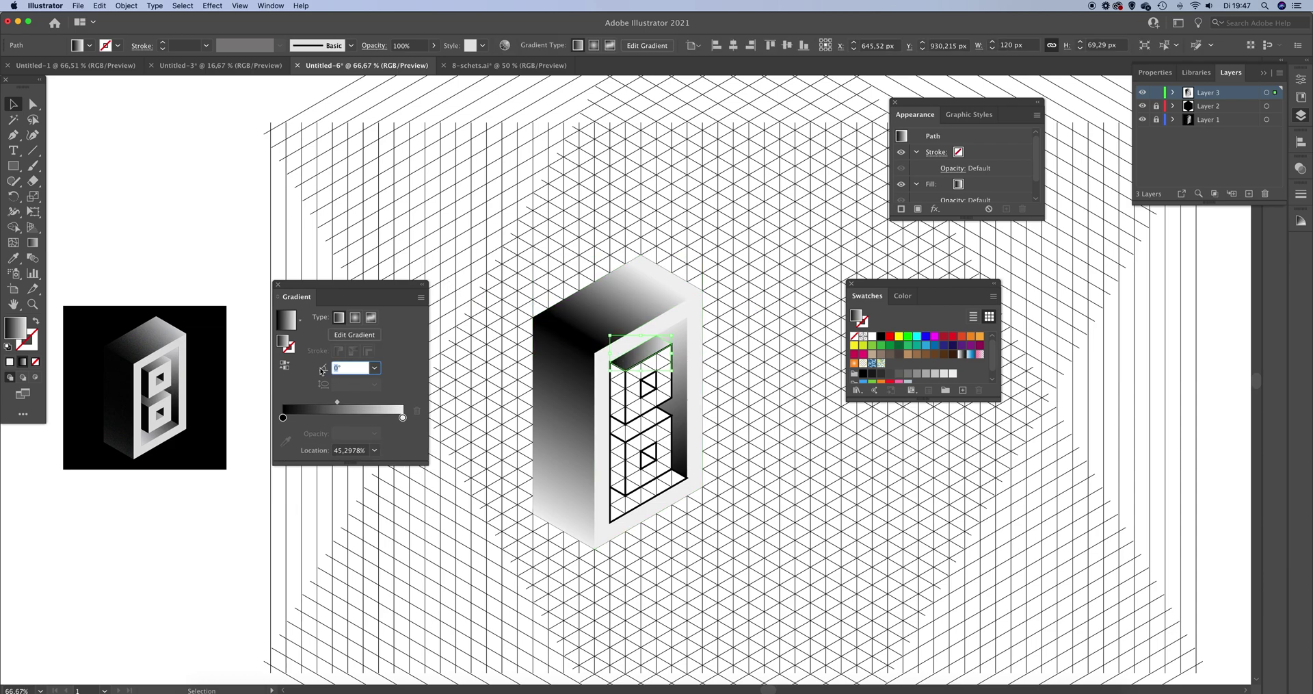
key(Return)
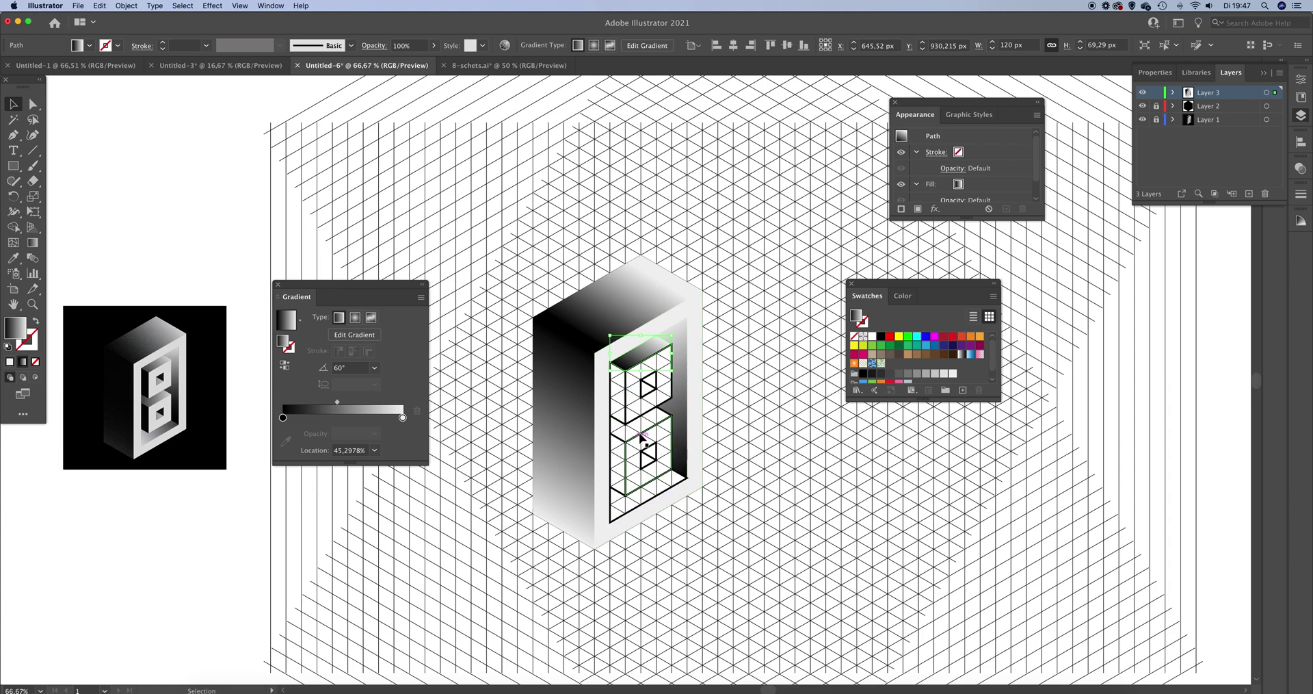
Step: Copy that gradient onto the lower inner block's top face, set its angle to 60° and deselect it
click(662, 415)
key(i)
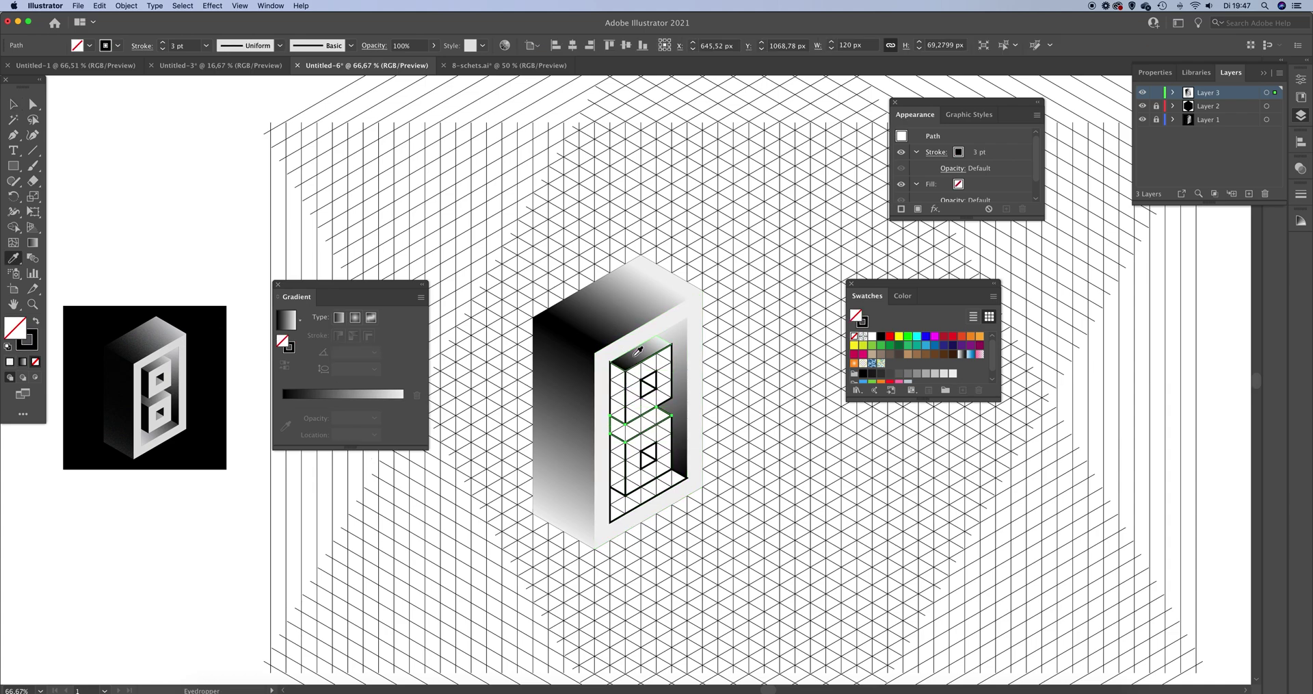
click(641, 353)
click(331, 370)
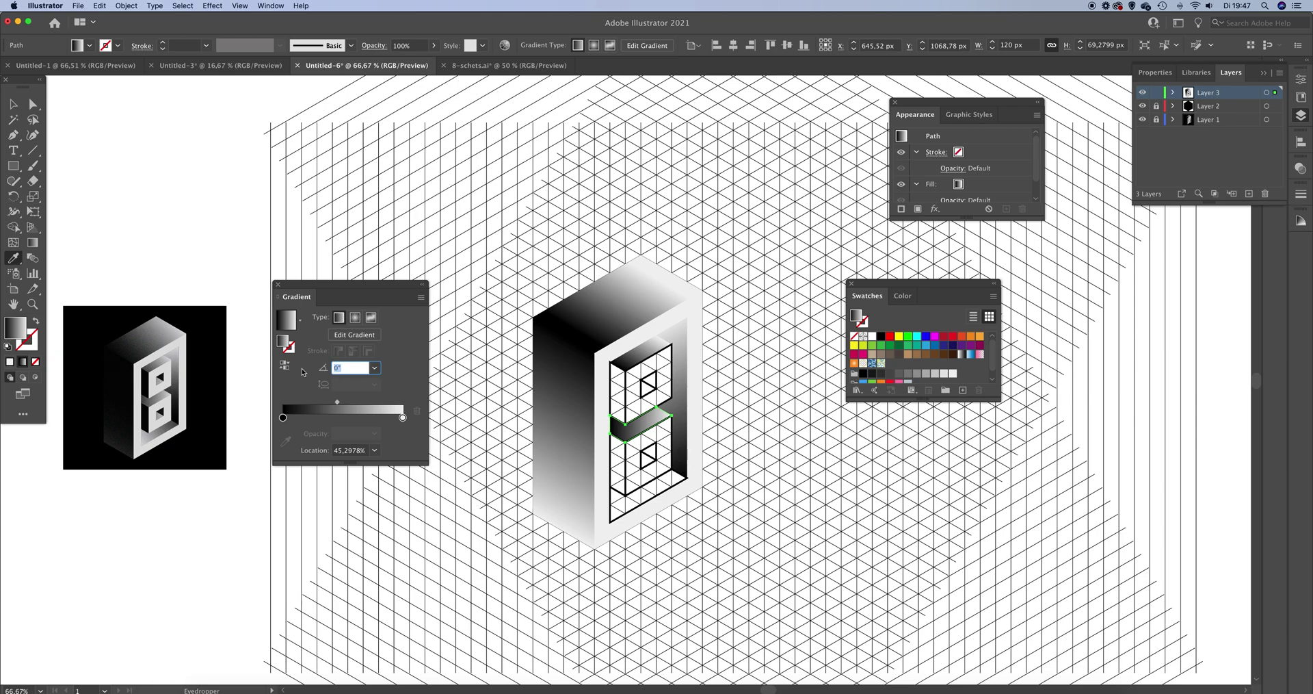
text(60)
key(Tab)
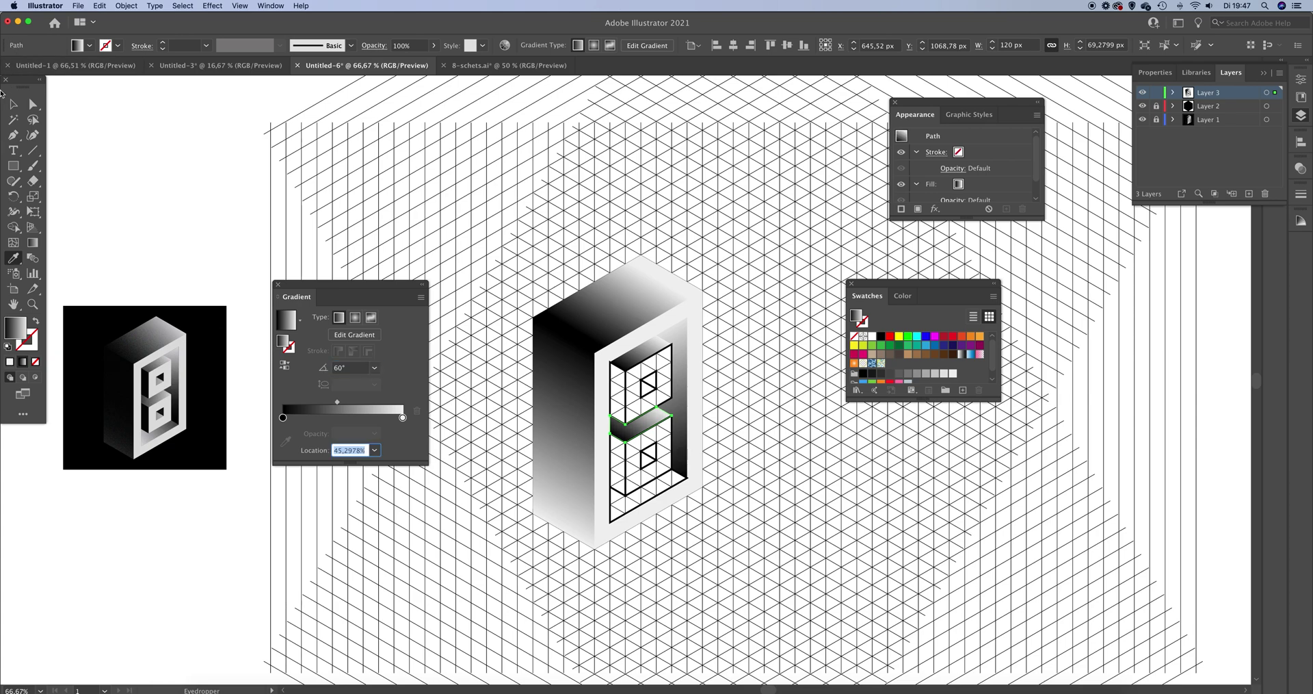
click(13, 104)
click(153, 134)
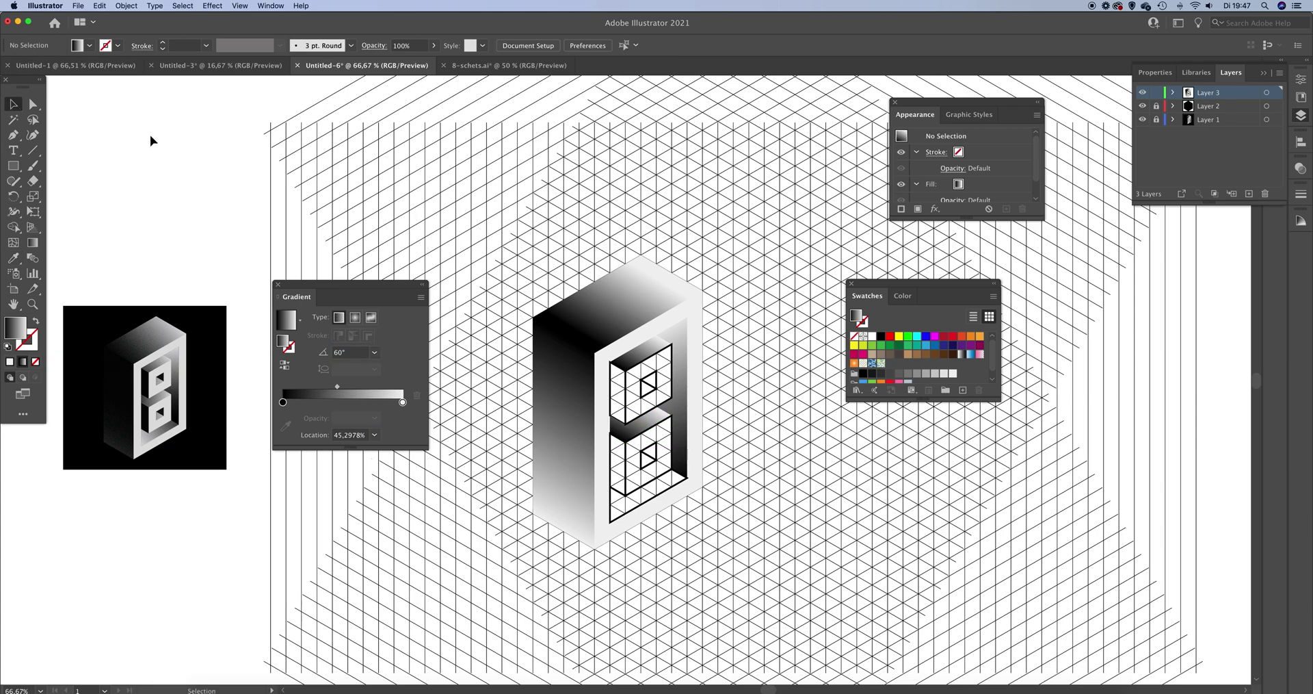
Step: Fill the narrow left side faces of the upper and lower inner blocks with the near-black grey swatch
click(612, 407)
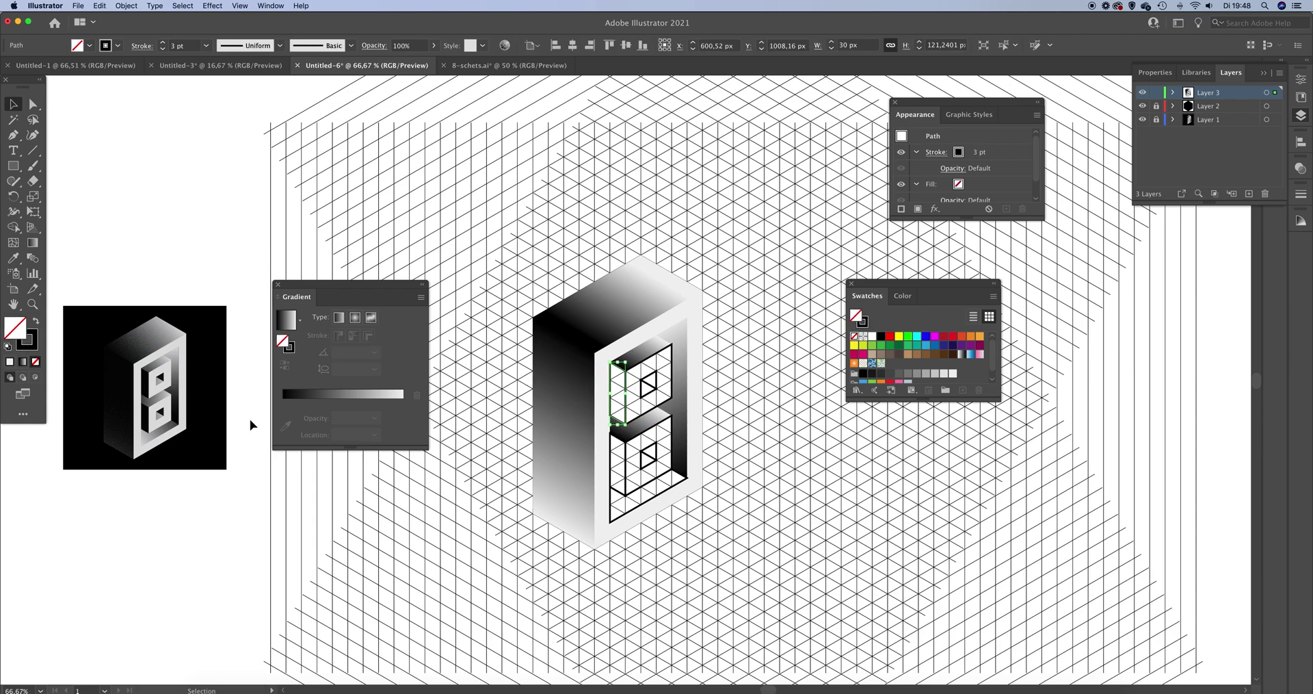
click(881, 374)
click(873, 374)
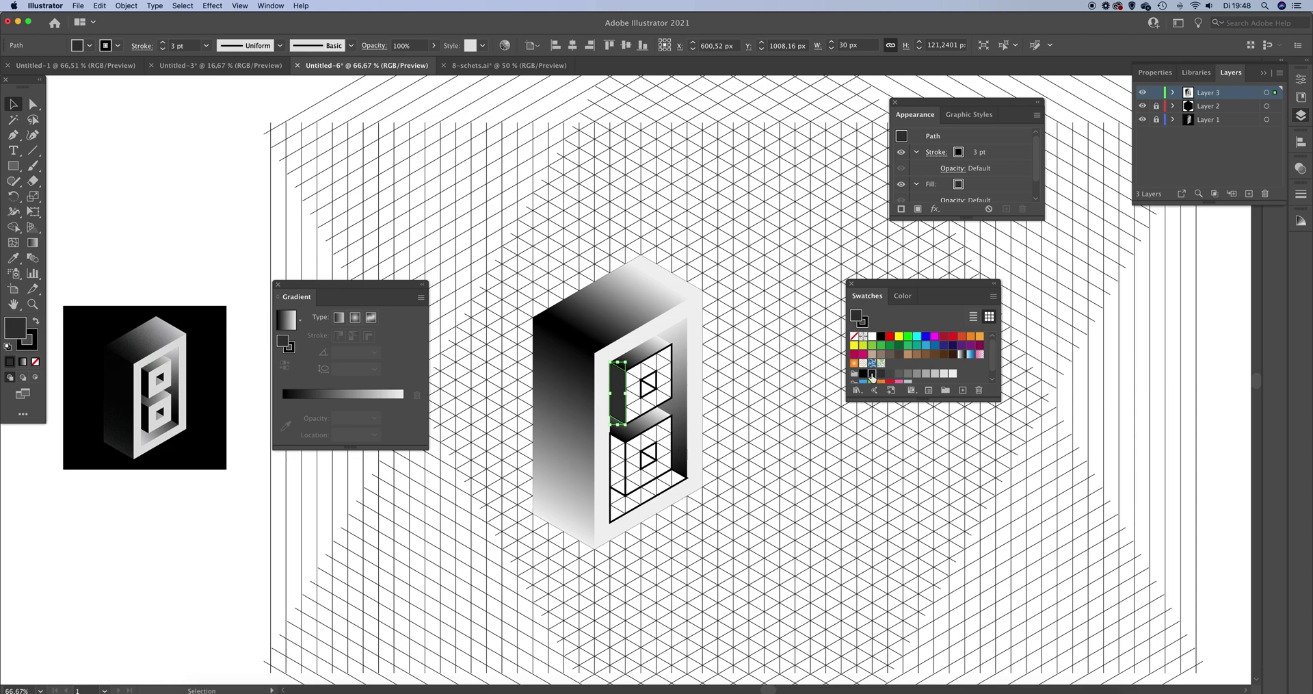
click(624, 464)
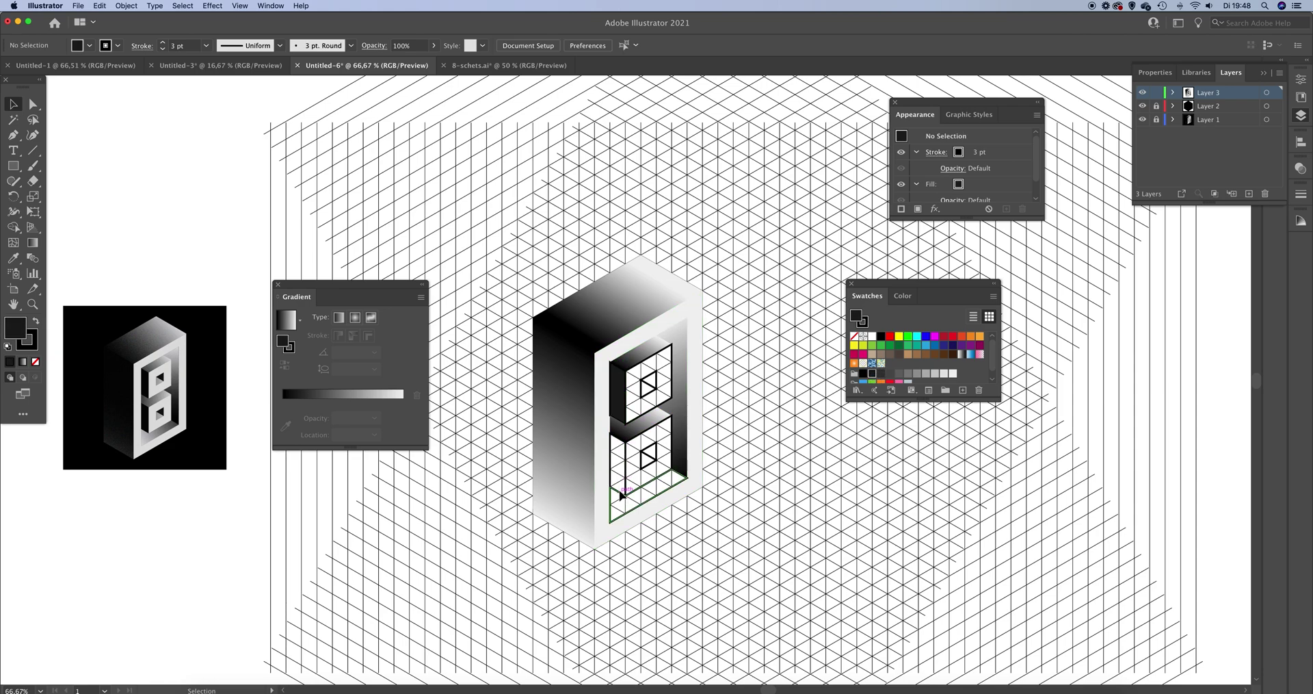
click(607, 460)
click(611, 459)
click(873, 374)
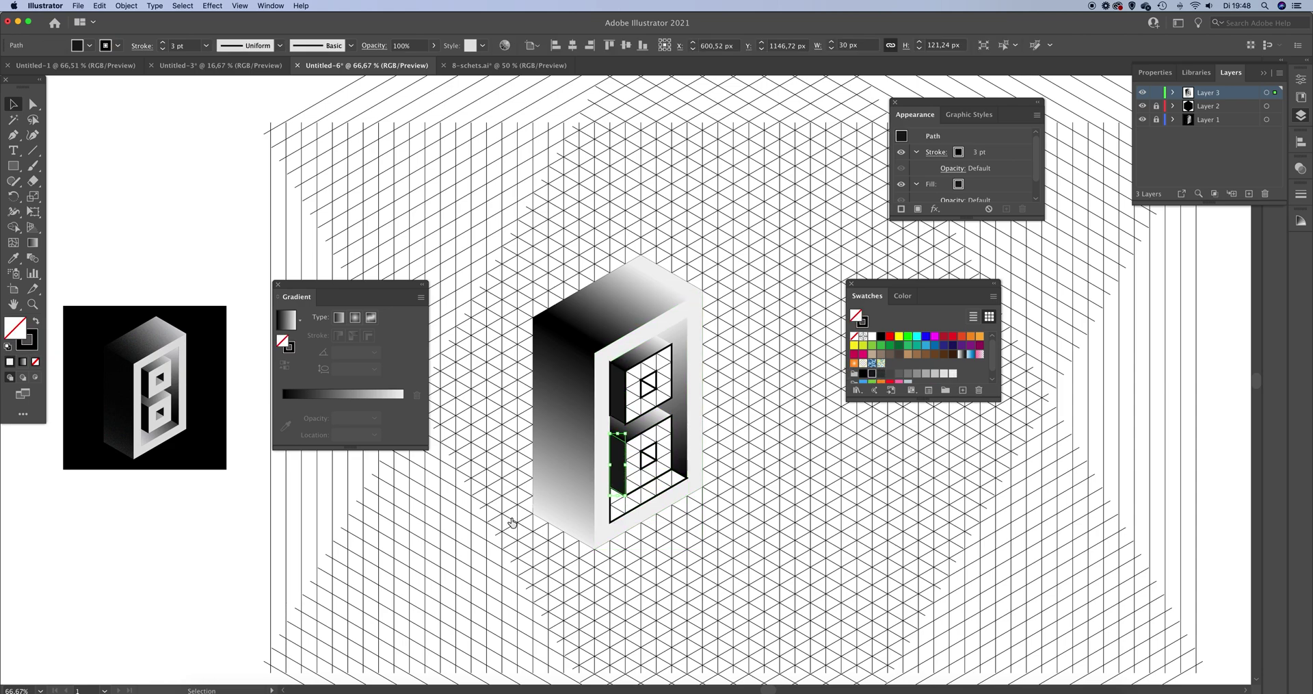
Step: Remove the stroke from both narrow left side faces of the inner blocks
click(466, 518)
click(615, 377)
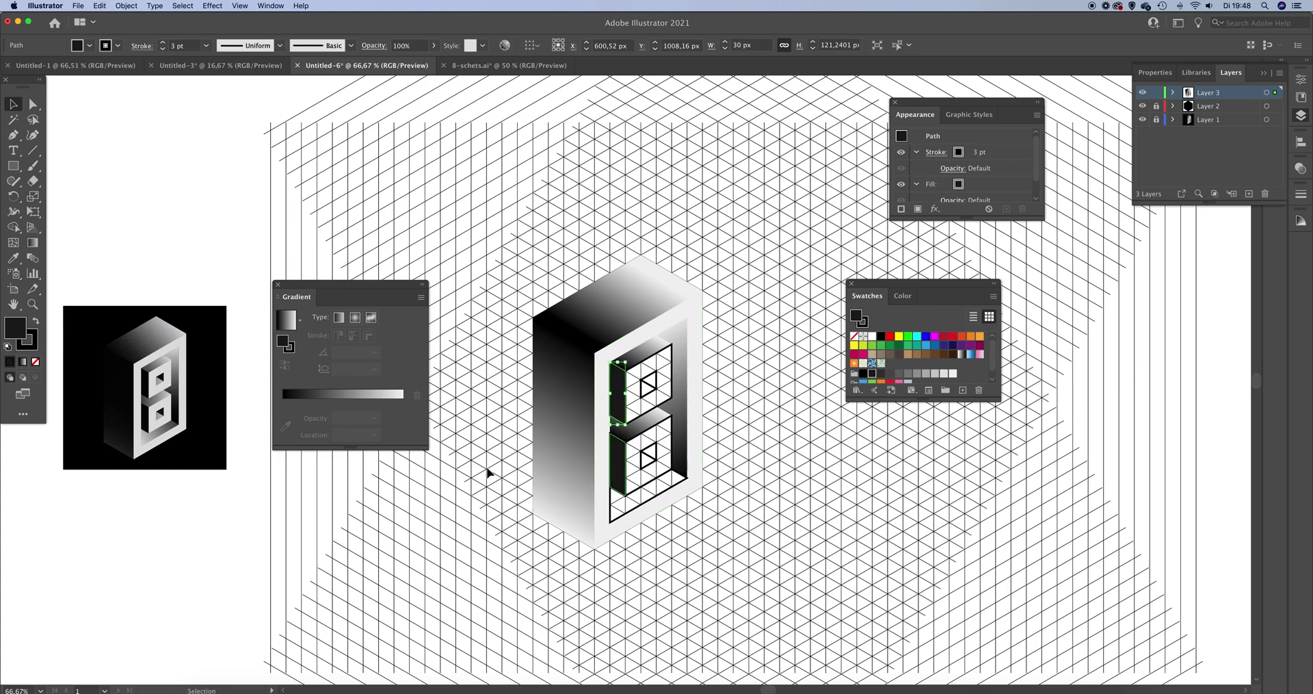
click(36, 362)
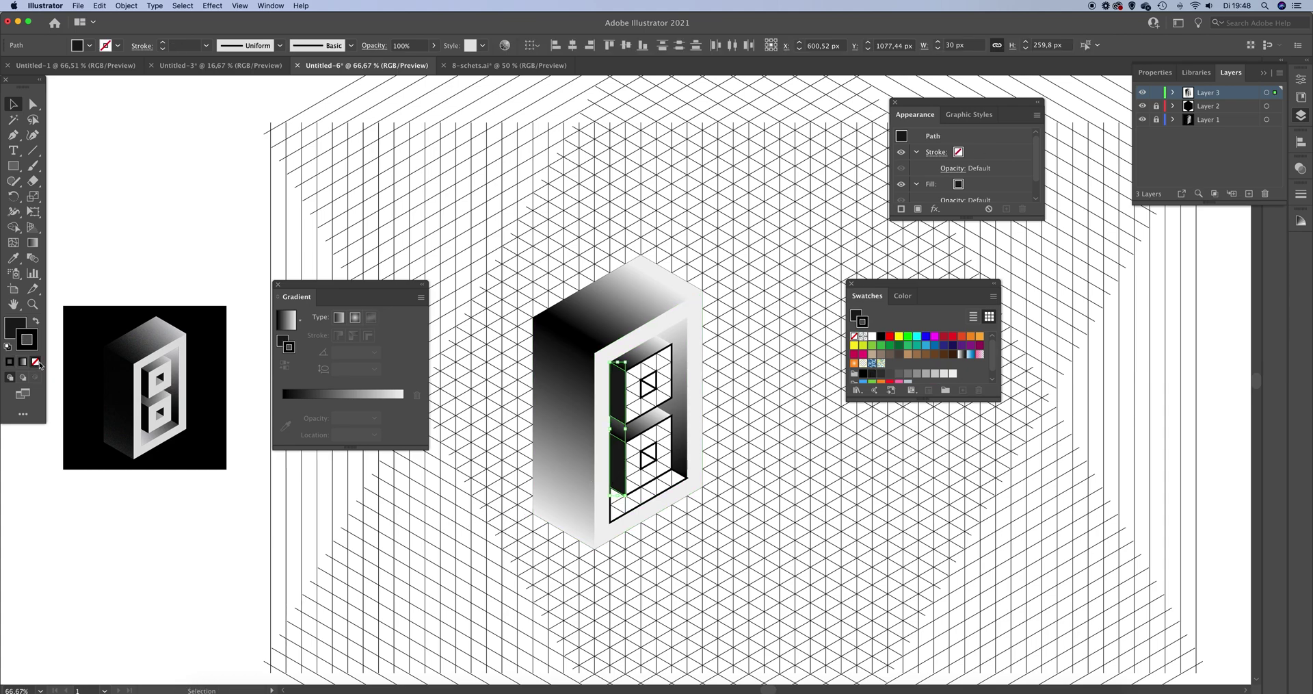
Step: Copy the outer front frame's light-grey, strokeless appearance onto the front faces of the upper and lower inner blocks
click(661, 475)
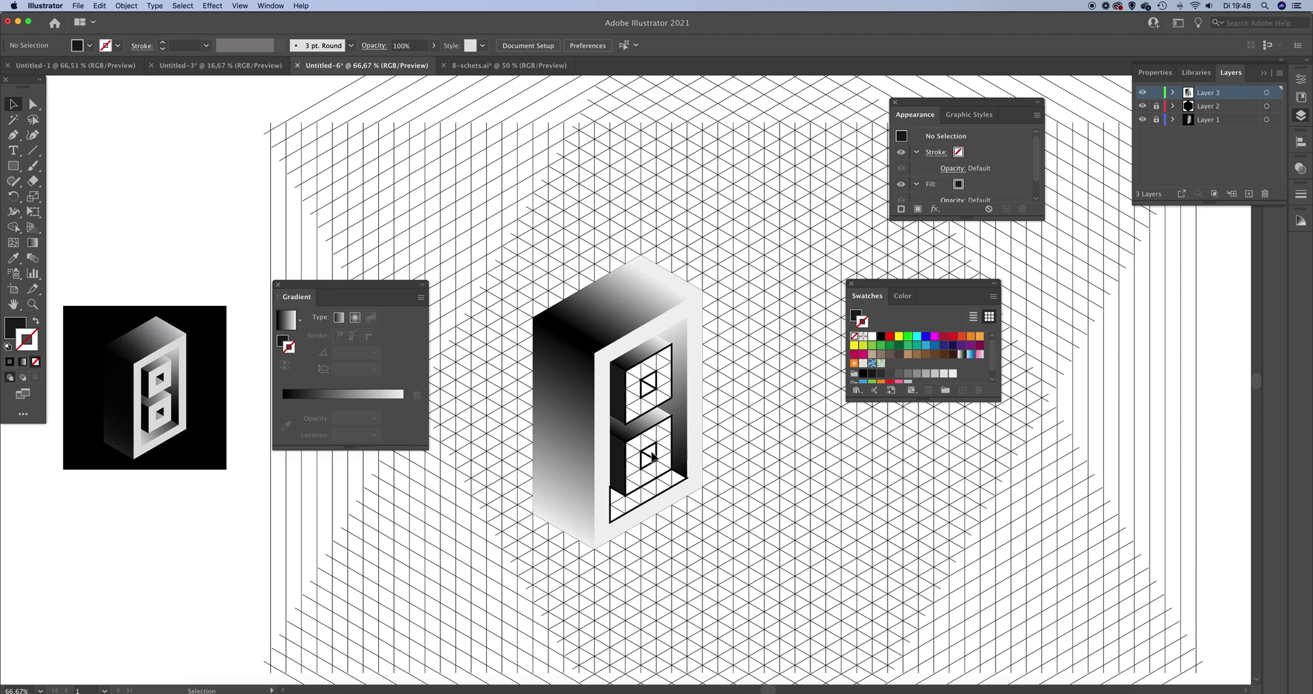
click(638, 438)
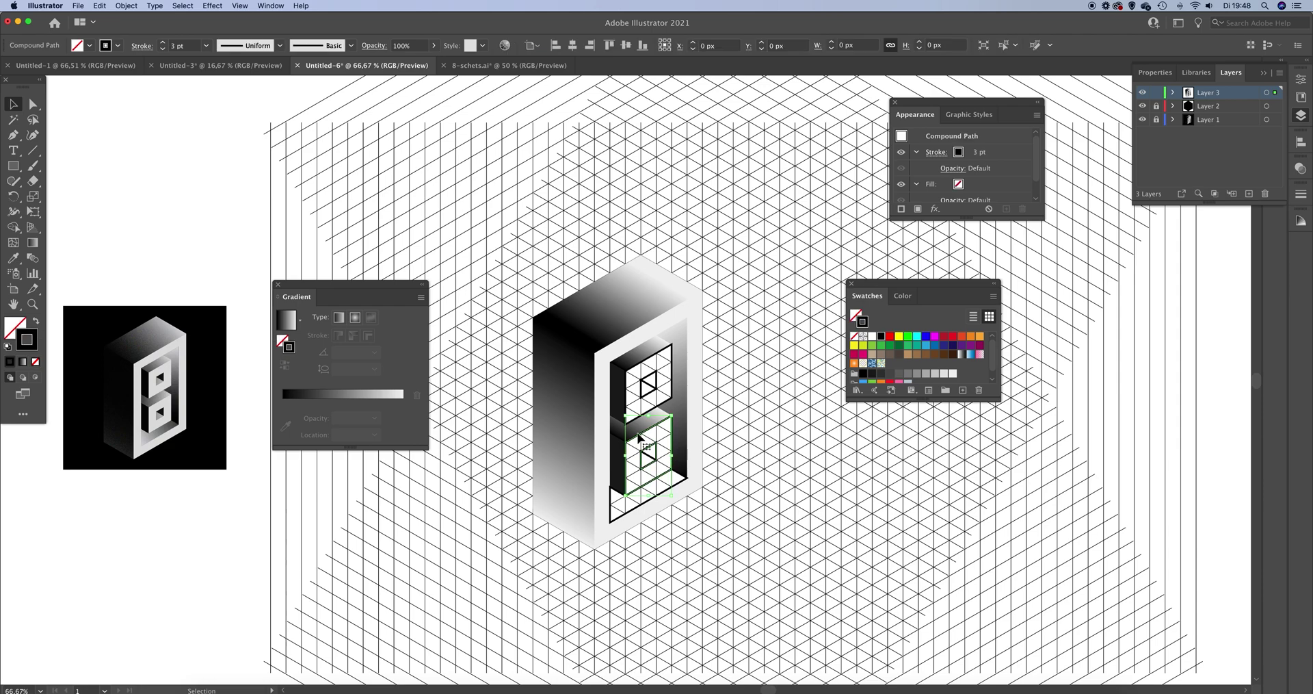
shift+click(660, 351)
key(i)
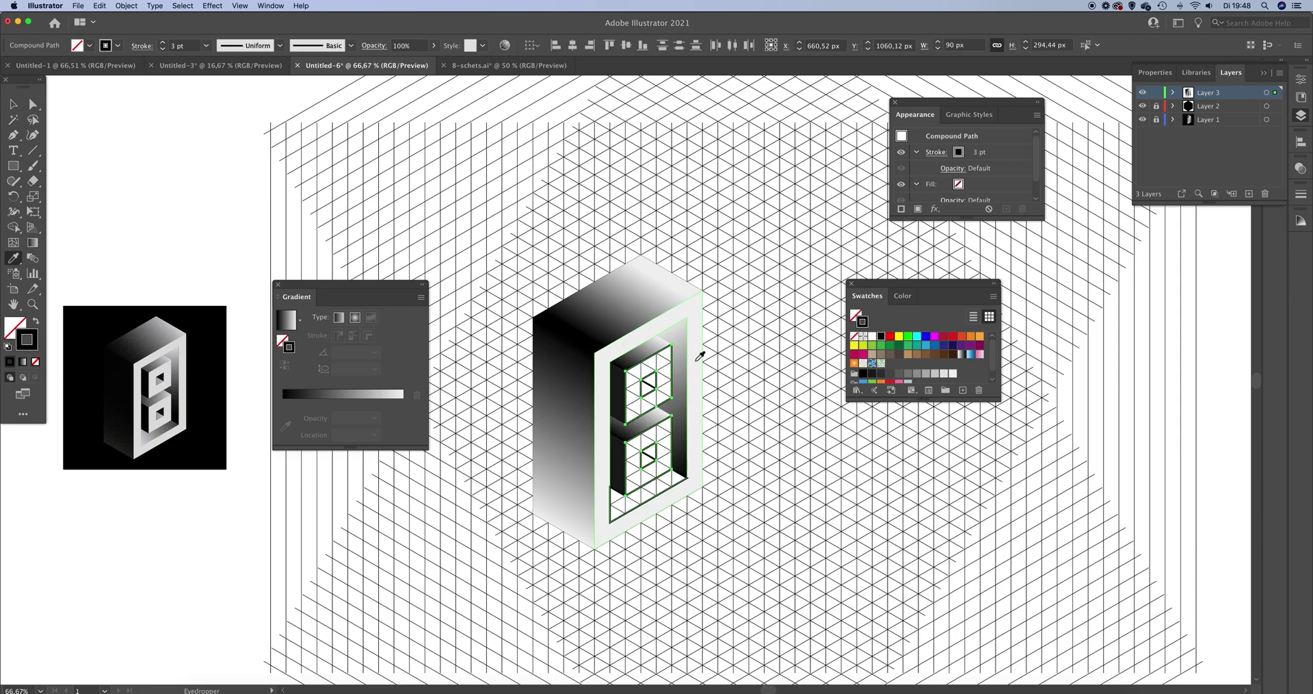
click(699, 357)
click(13, 105)
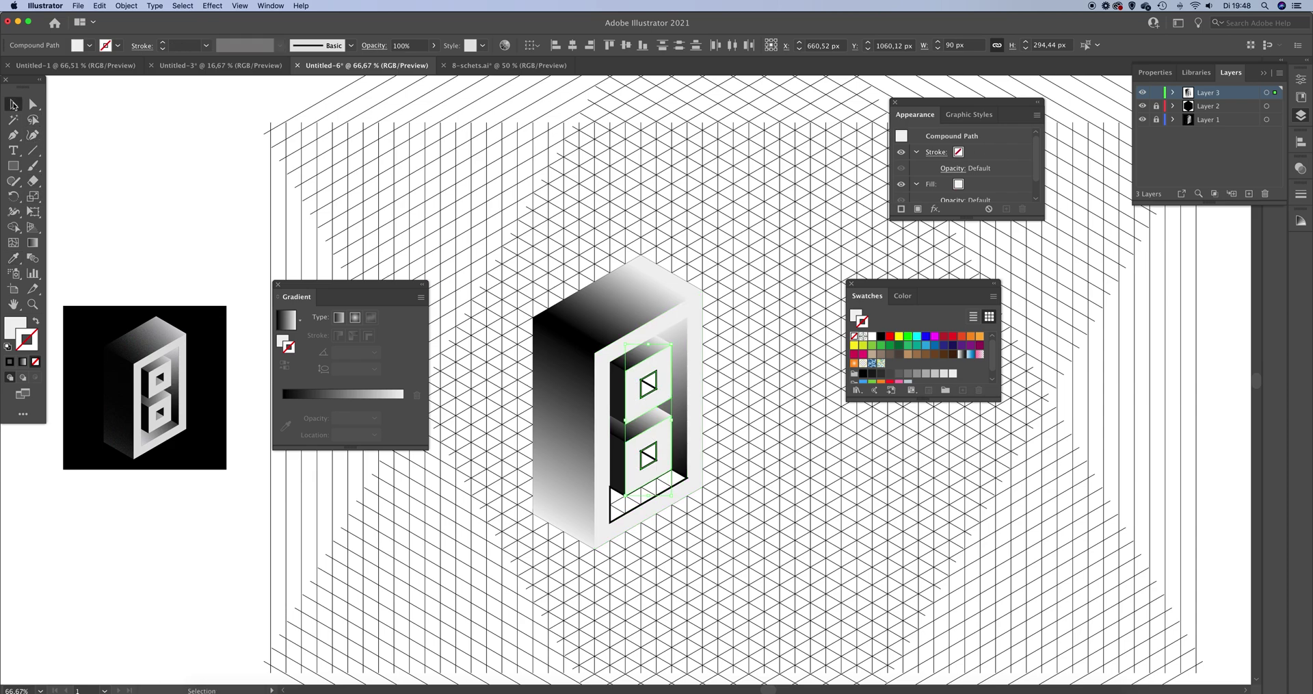
Step: Copy the recess's right inner wall gradient onto the outlined floor face at the bottom of the recess
click(609, 513)
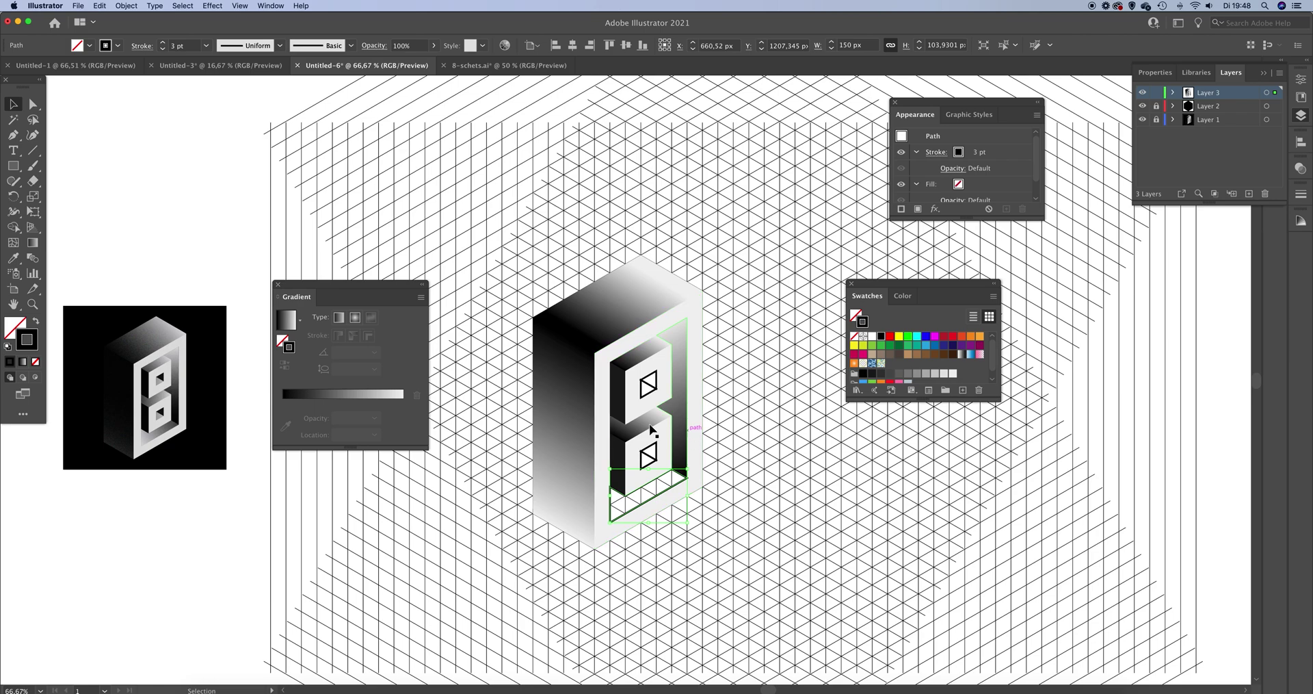
key(i)
click(681, 401)
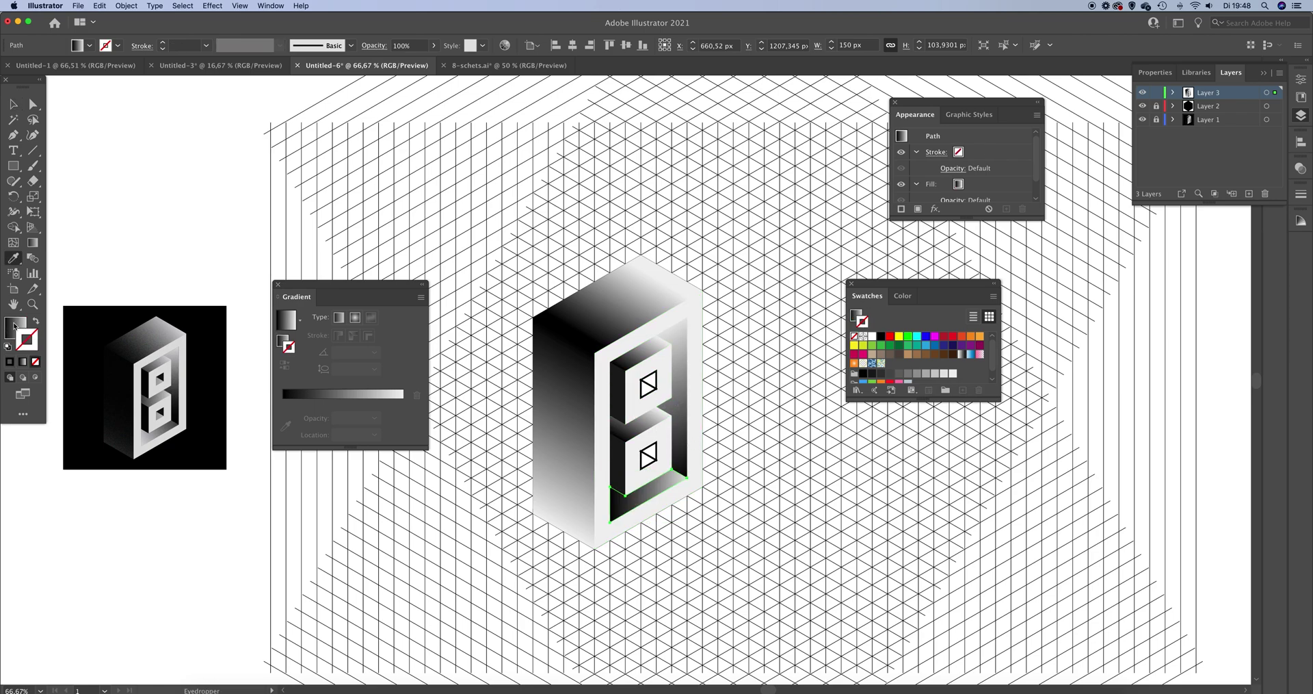
click(373, 397)
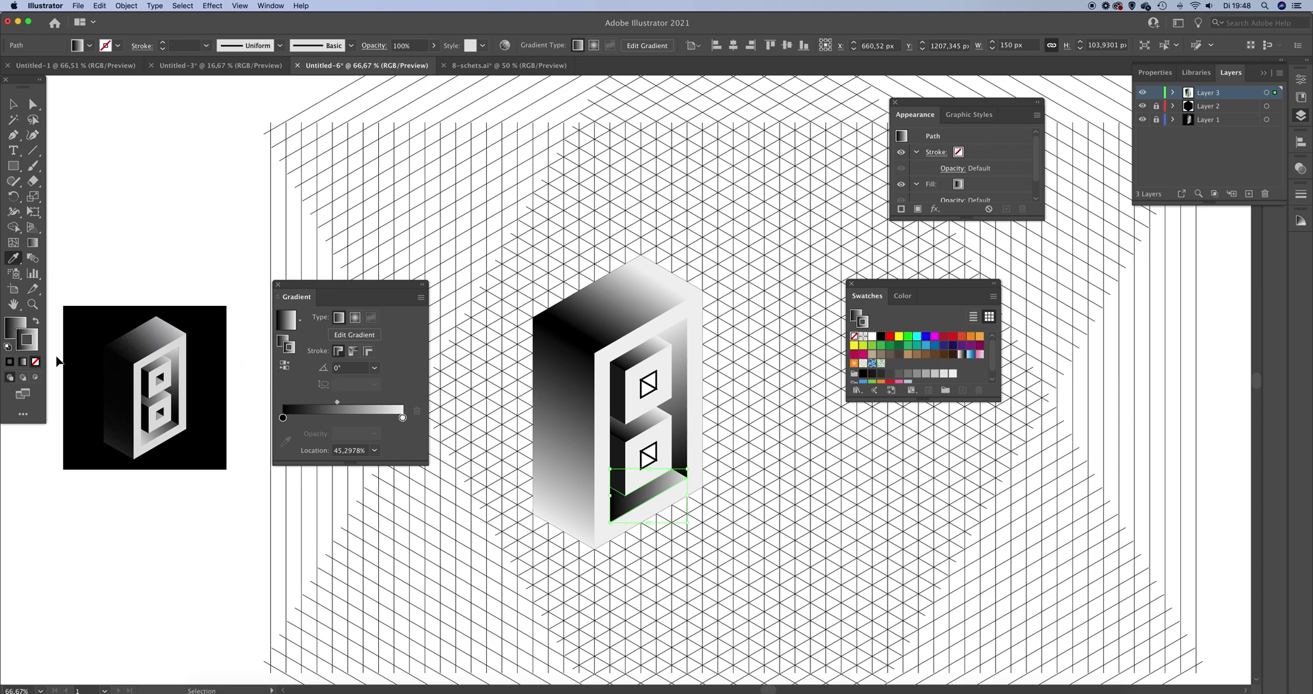
key(super+z)
click(15, 327)
Step: Set the gradient angle of the recess's floor face to -120°
drag(346, 368, 290, 365)
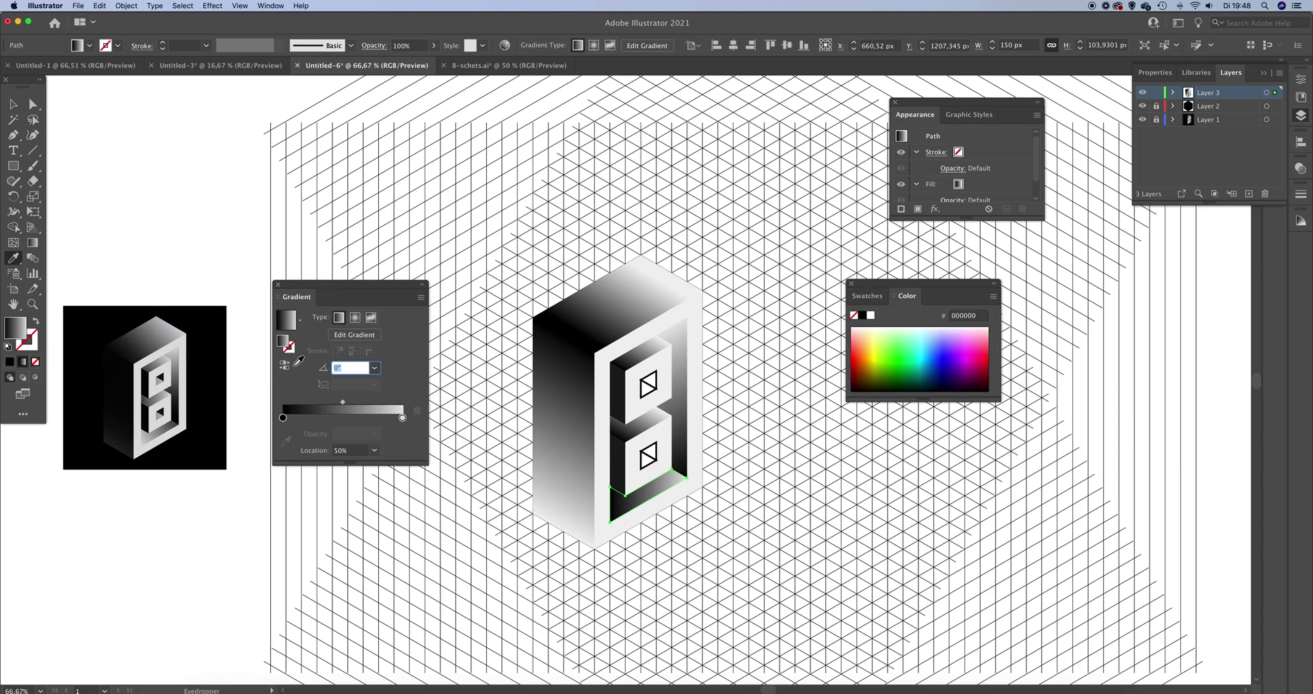
text(20)
key(Return)
text(10)
key(Return)
text(-60)
key(Return)
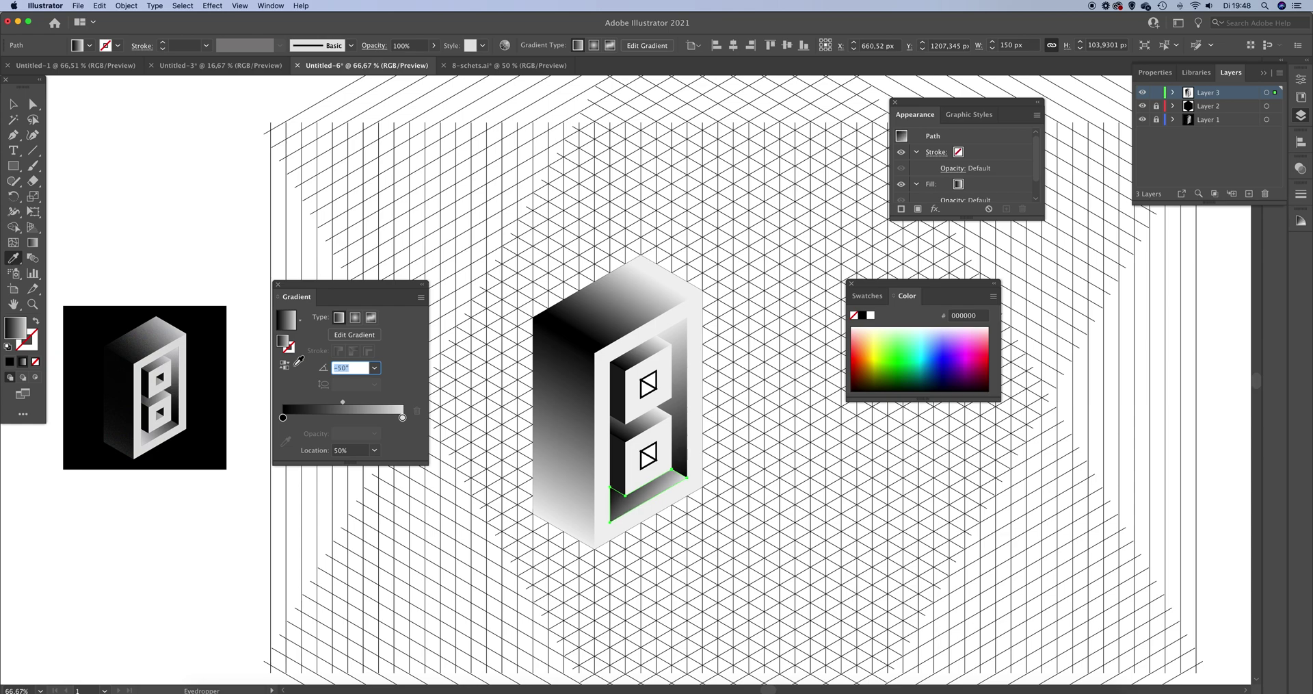
text(-90)
key(Return)
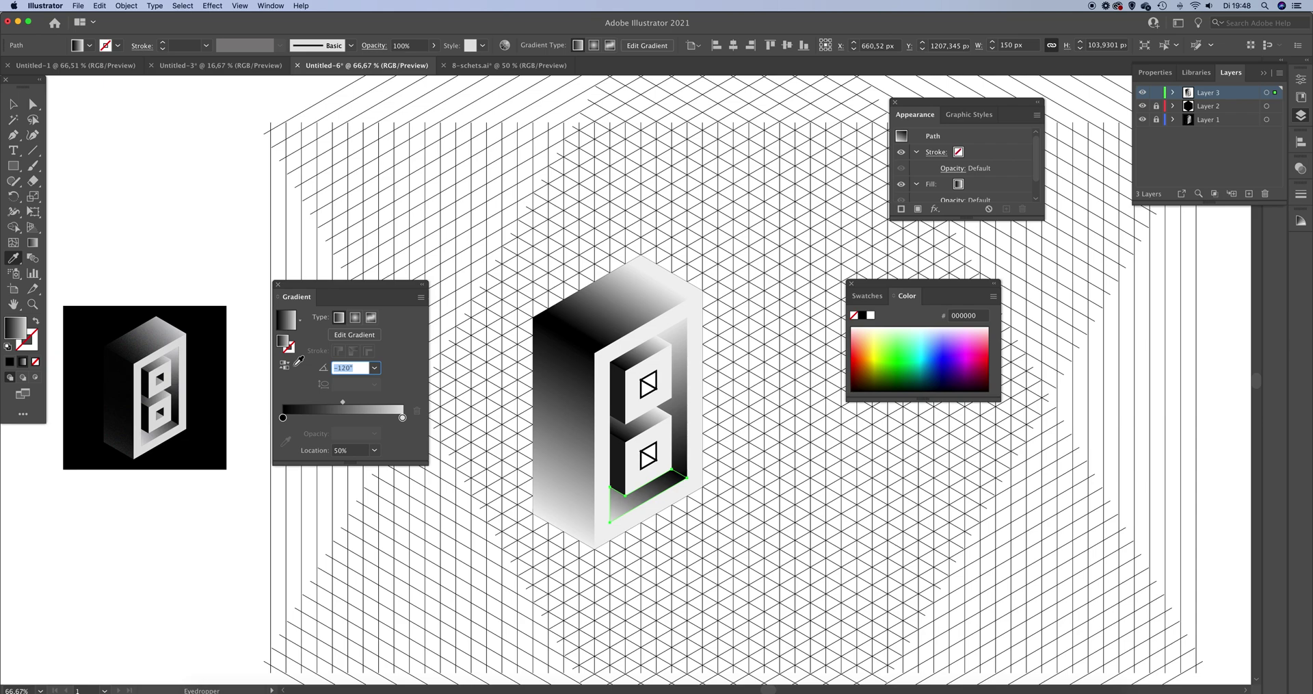
Step: Shift the floor gradient's midpoint to about 30%, change its black stop to dark grey 333333 and deselect the face
drag(343, 402, 318, 403)
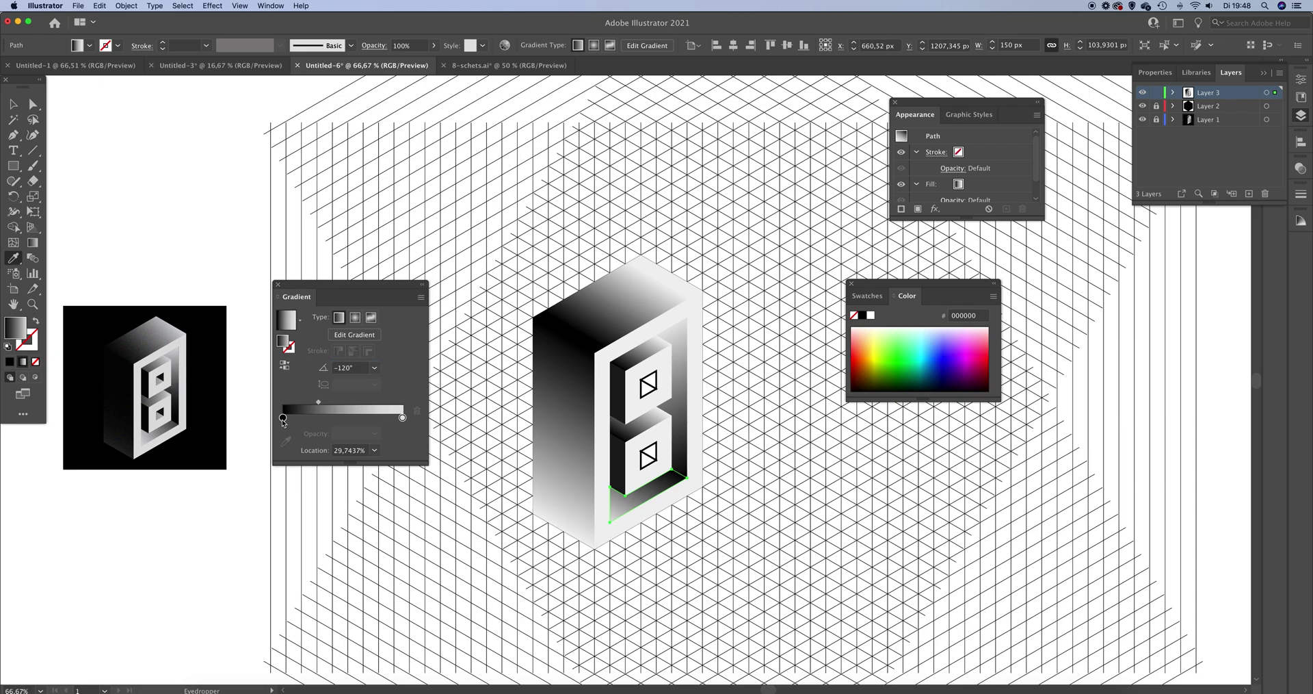
click(284, 417)
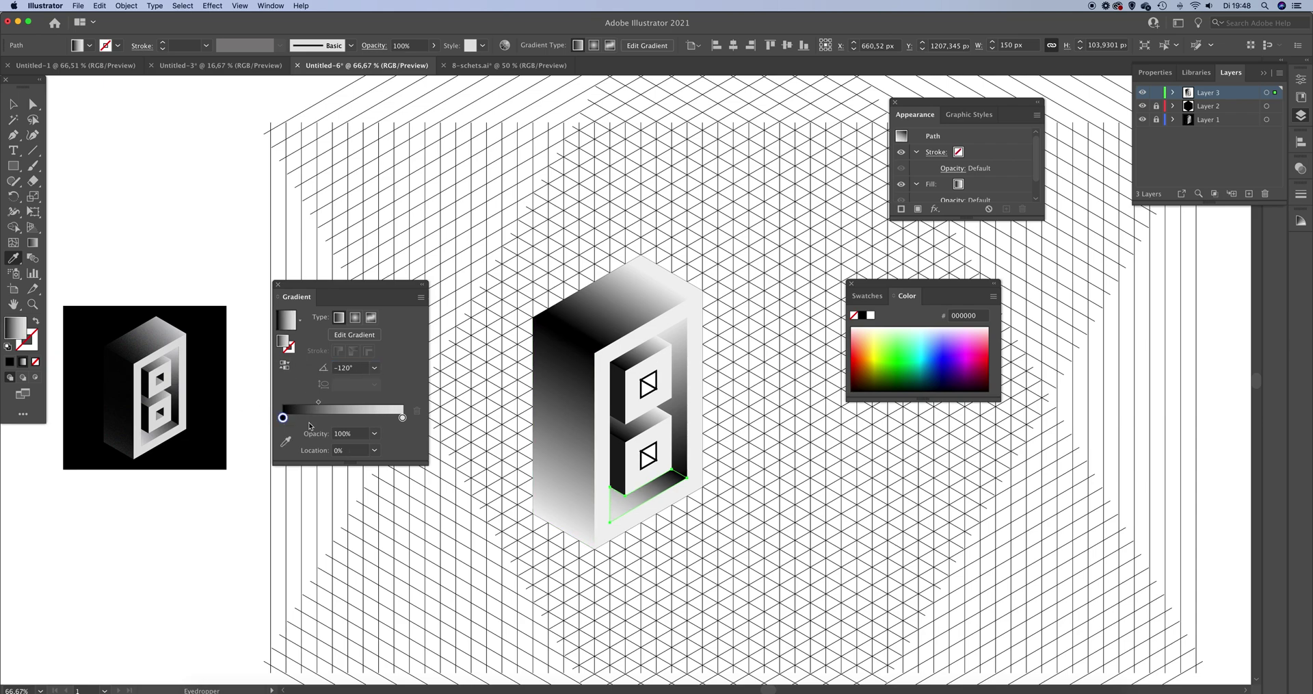
double_click(283, 417)
click(283, 487)
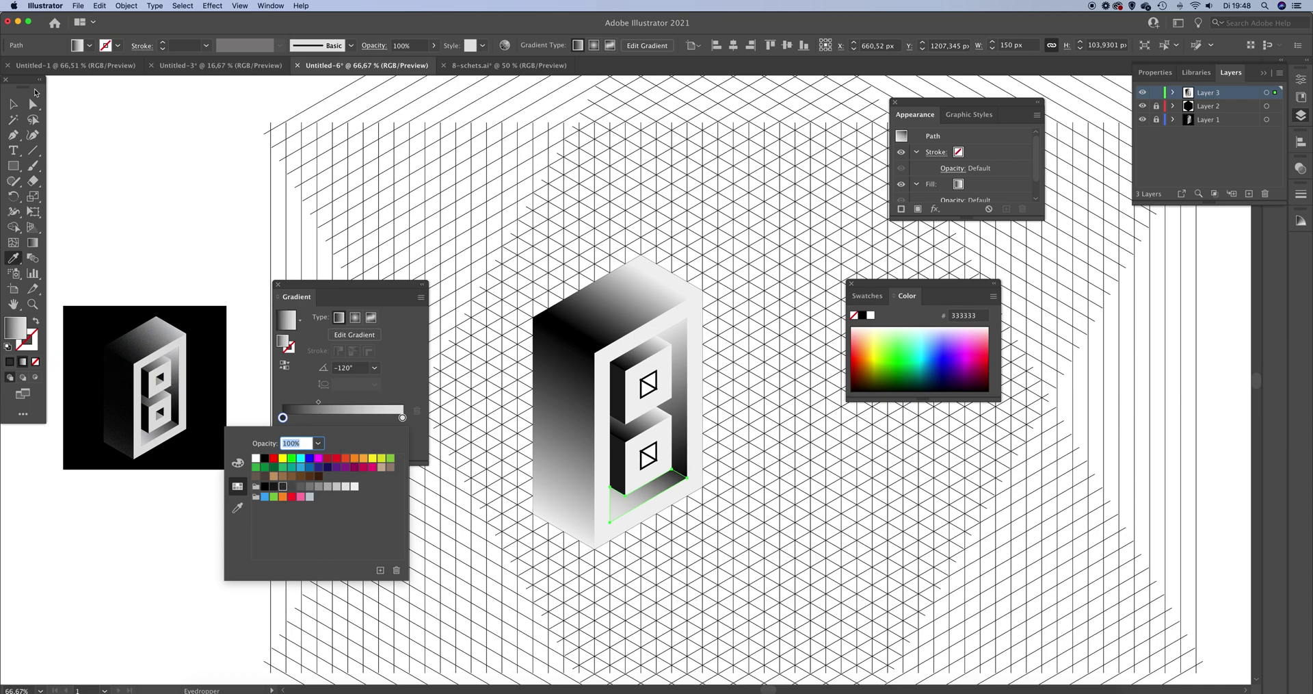
click(9, 97)
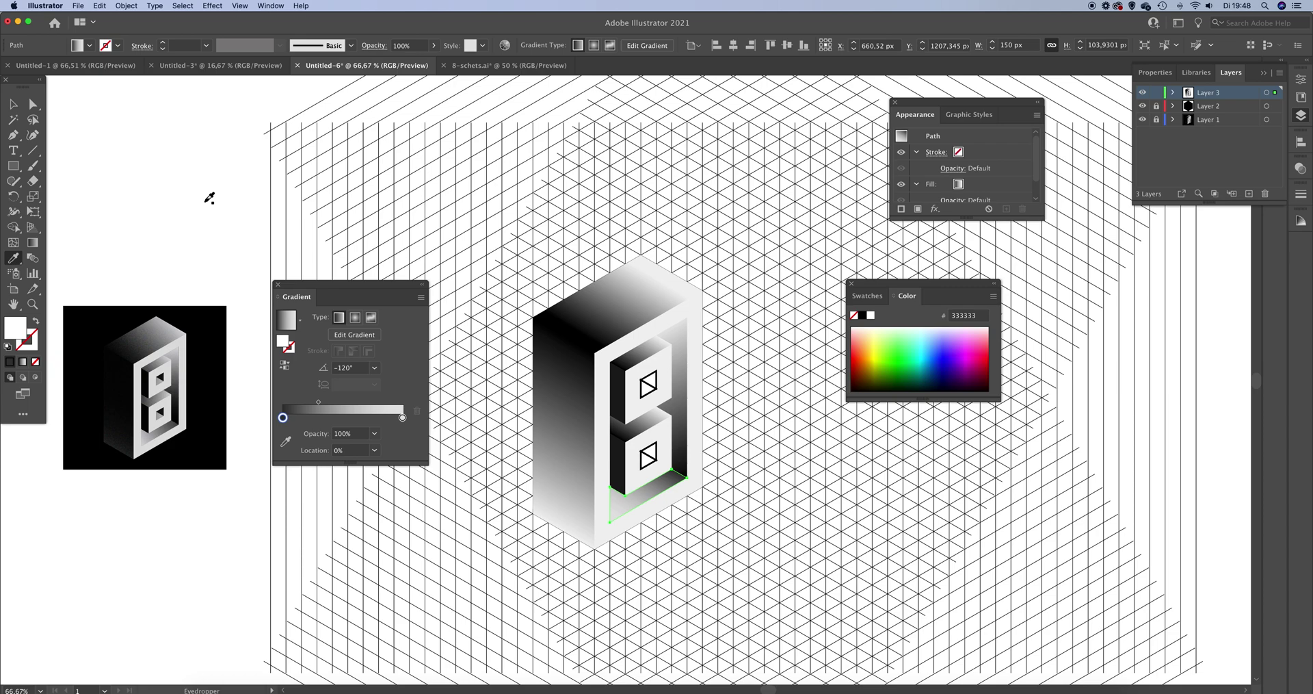
key(super+z)
click(13, 104)
click(170, 169)
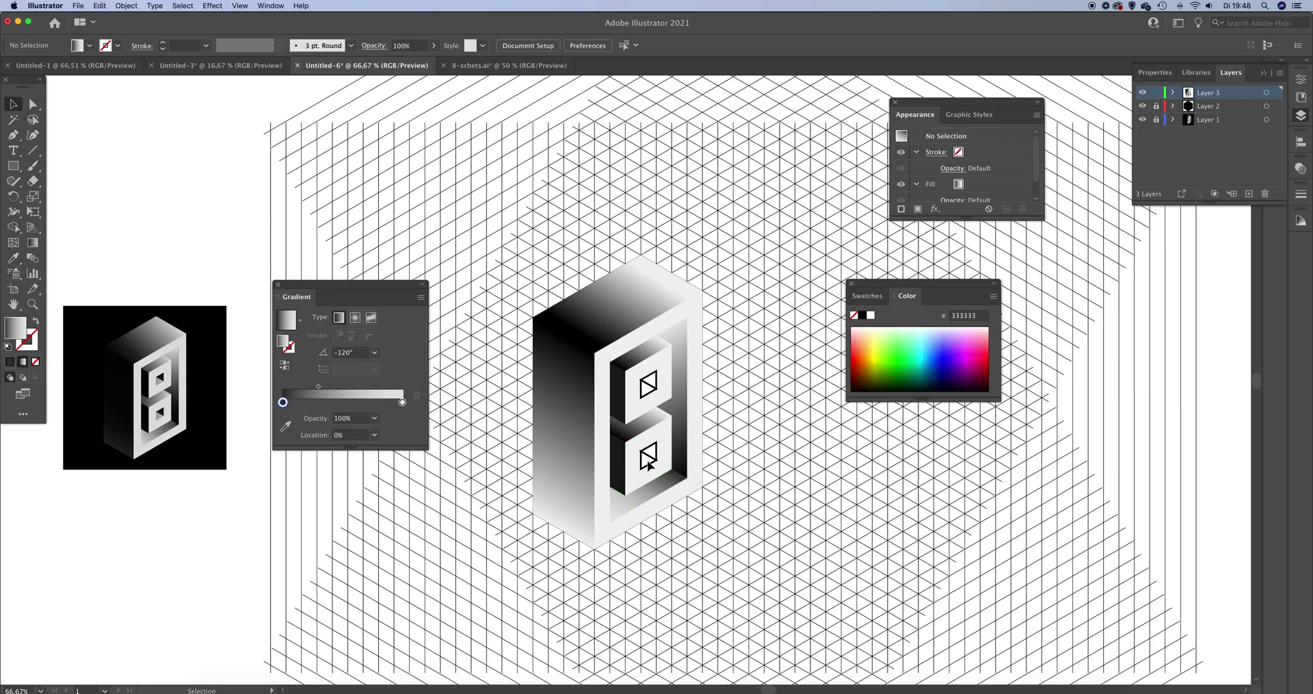
Step: Fill the lower triangular faces inside both square holes with a mid-grey swatch, leaving them without a stroke
click(649, 461)
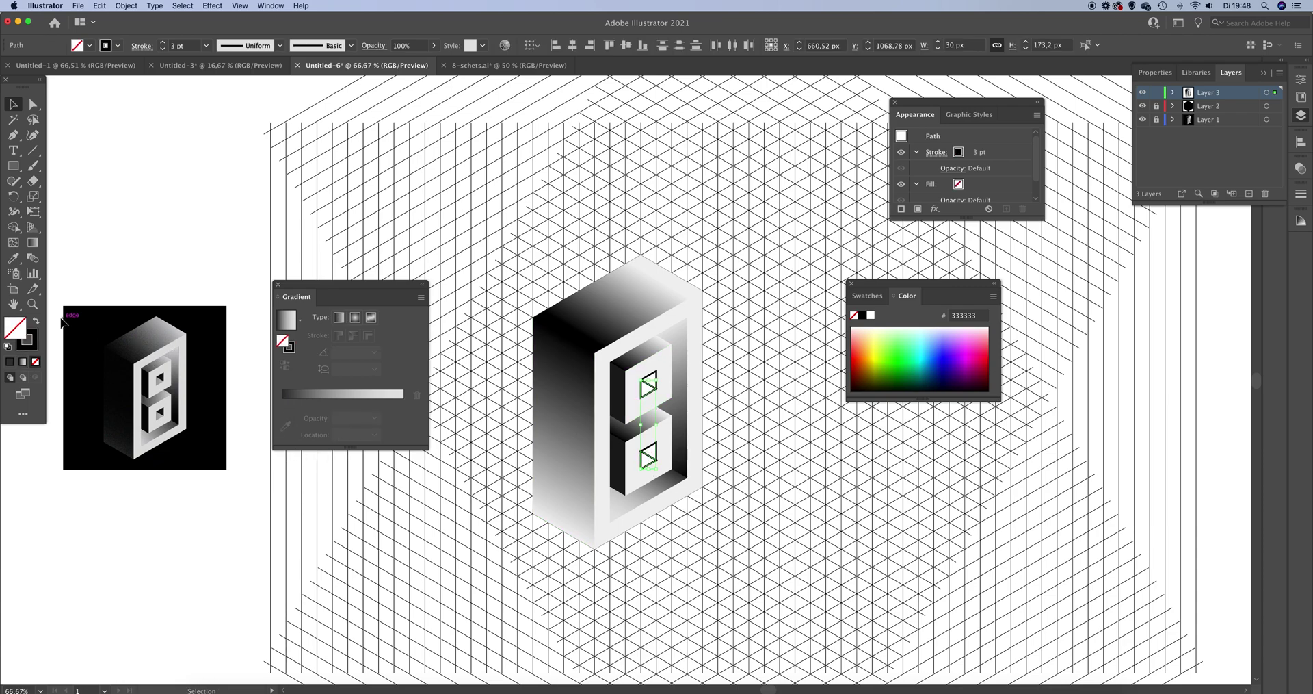
click(36, 320)
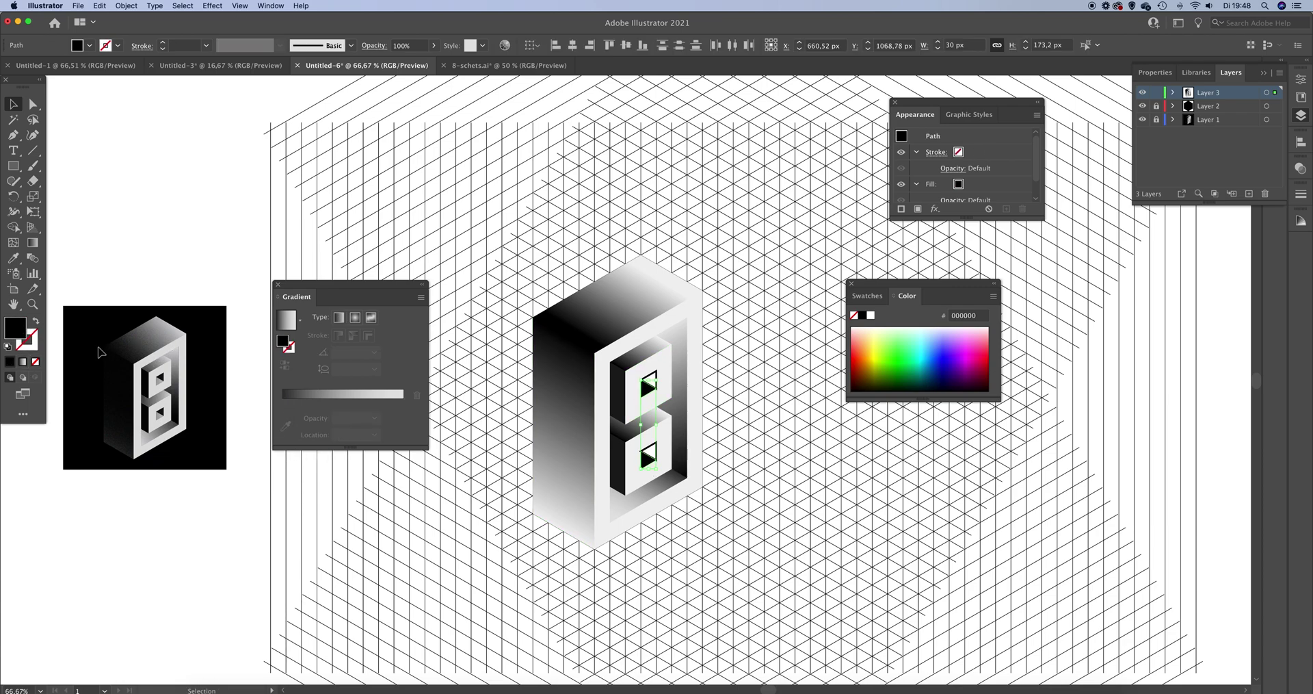
click(867, 296)
click(927, 374)
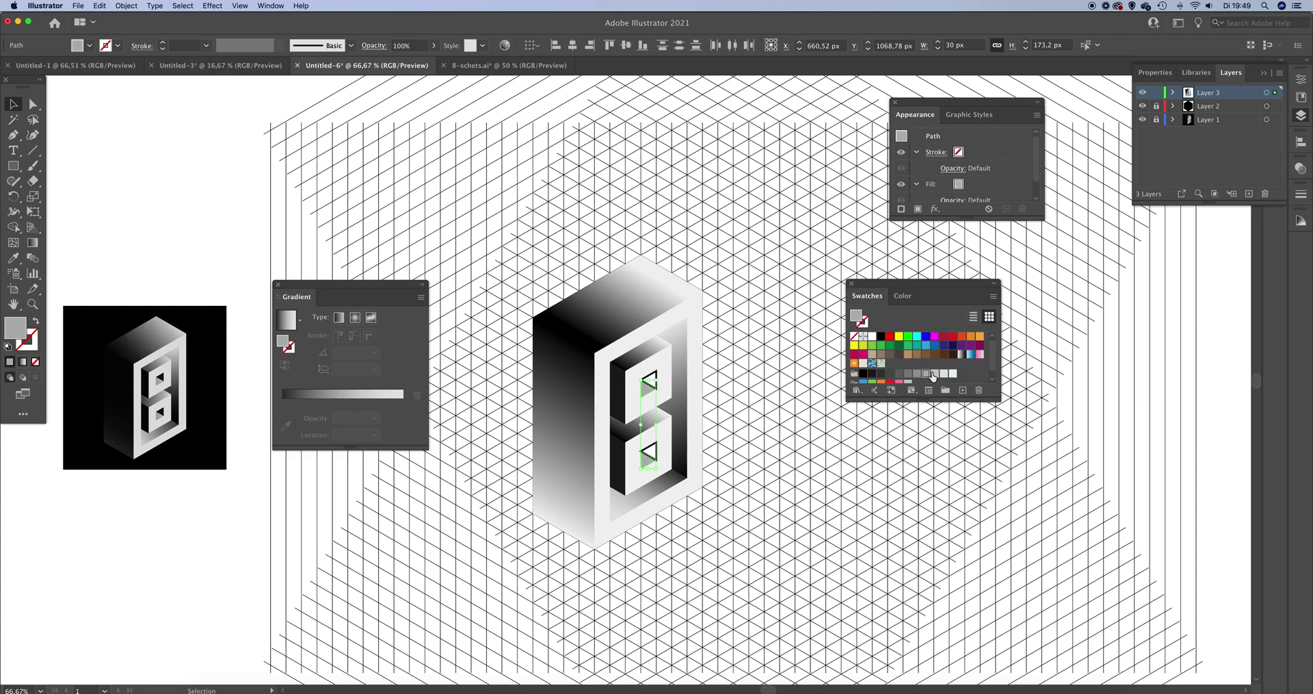
click(724, 438)
Step: Fill the remaining triangular faces inside both square holes with a dark-grey swatch, remove their stroke and deselect
click(653, 455)
shift+click(655, 387)
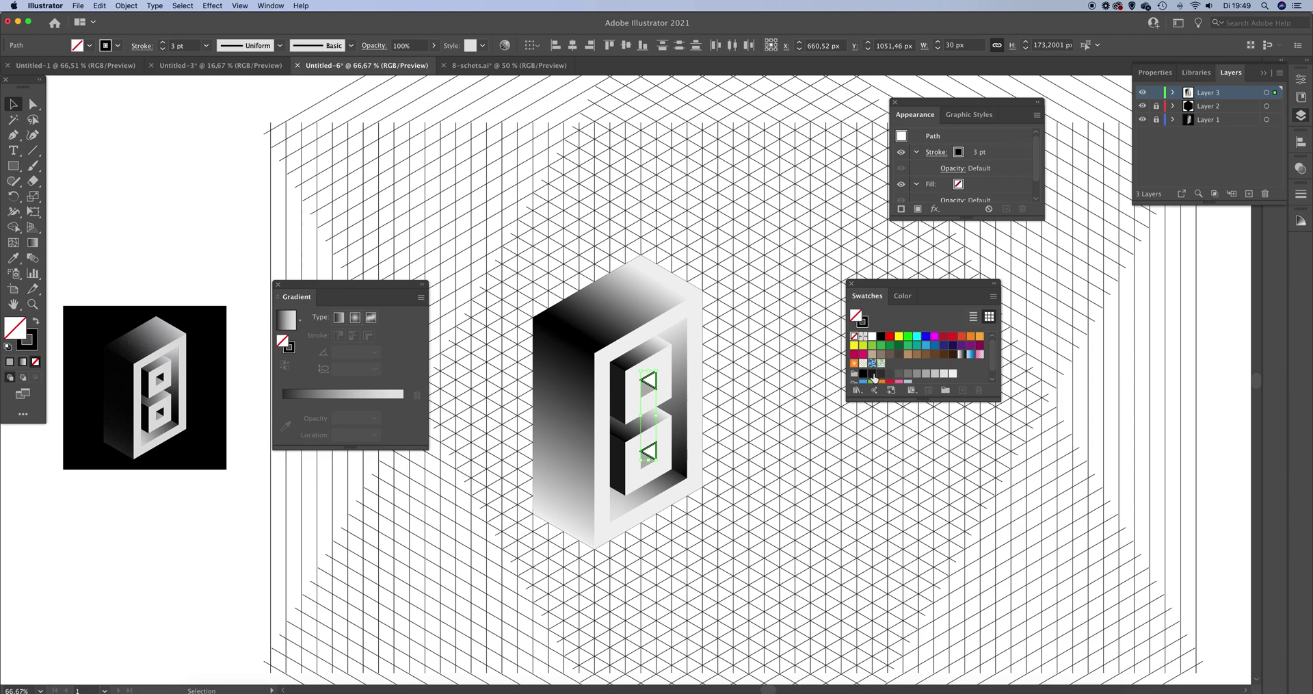
click(873, 374)
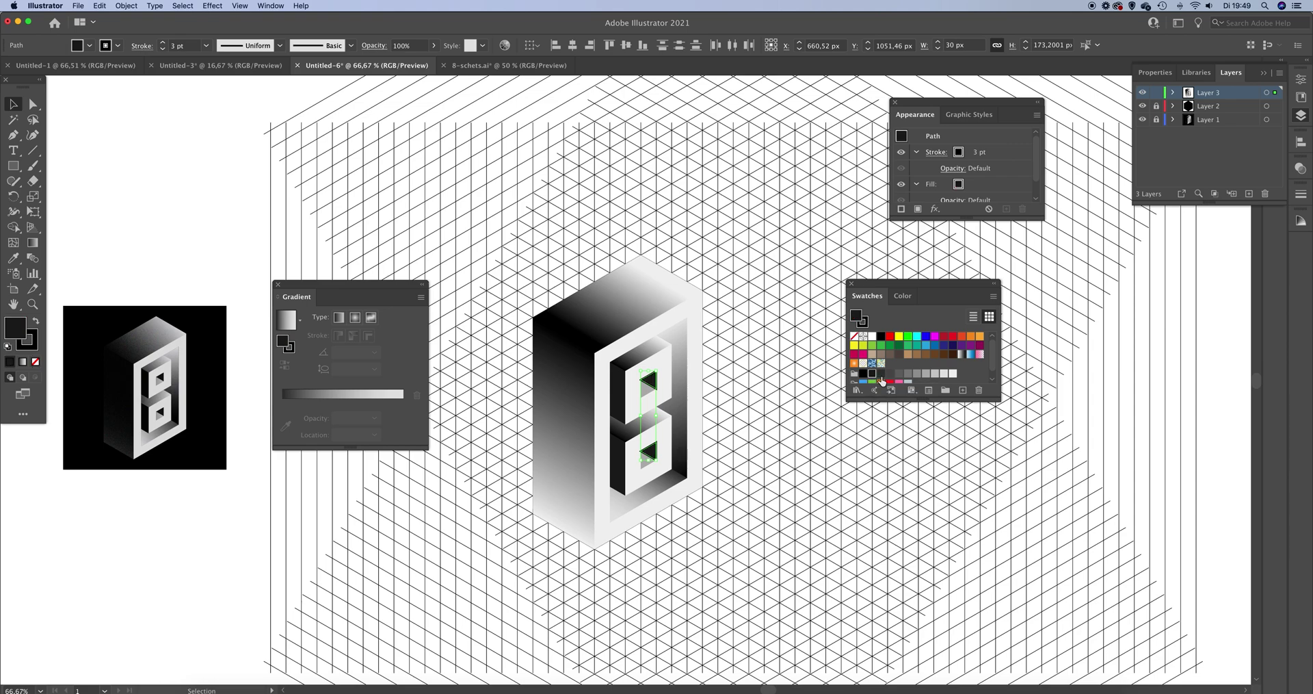
key(x)
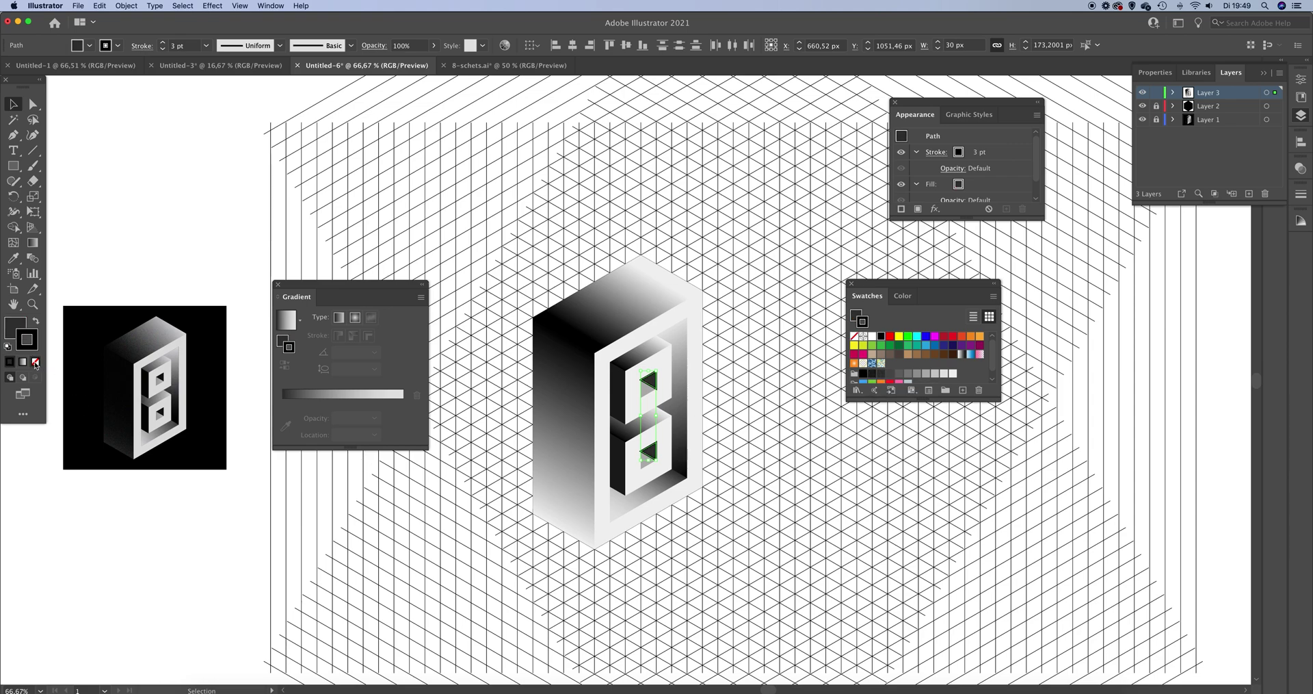
click(36, 362)
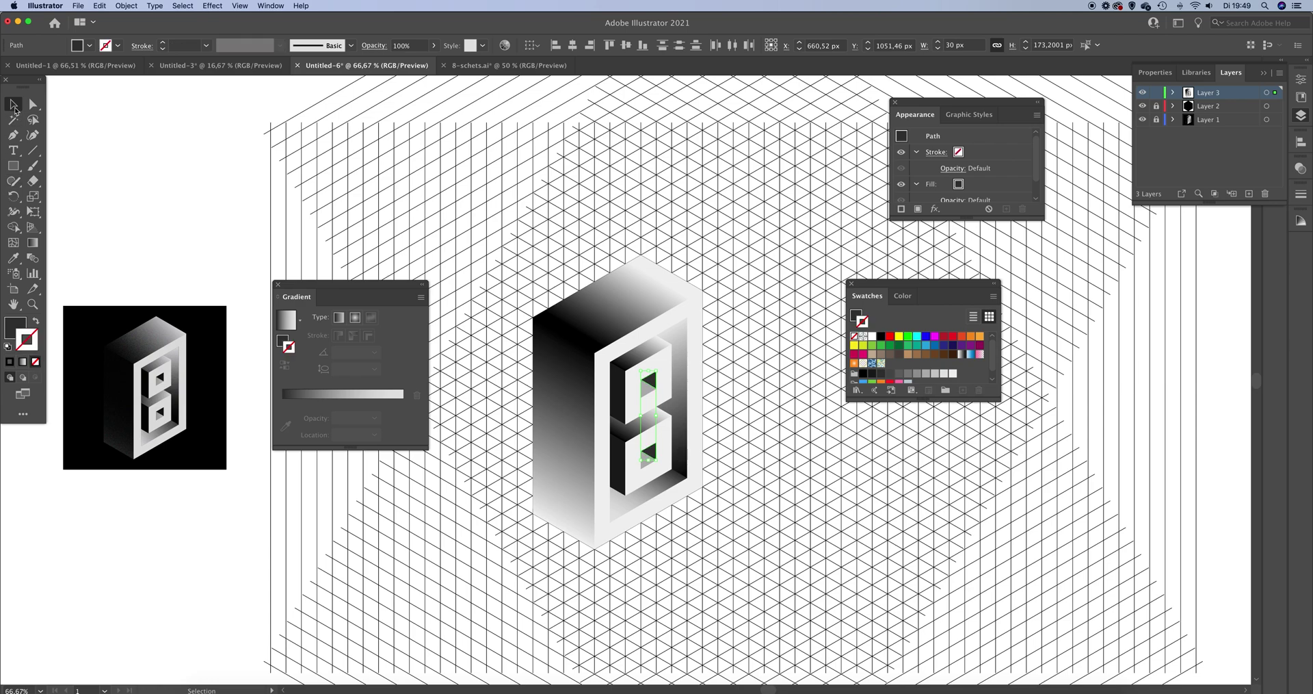
click(487, 279)
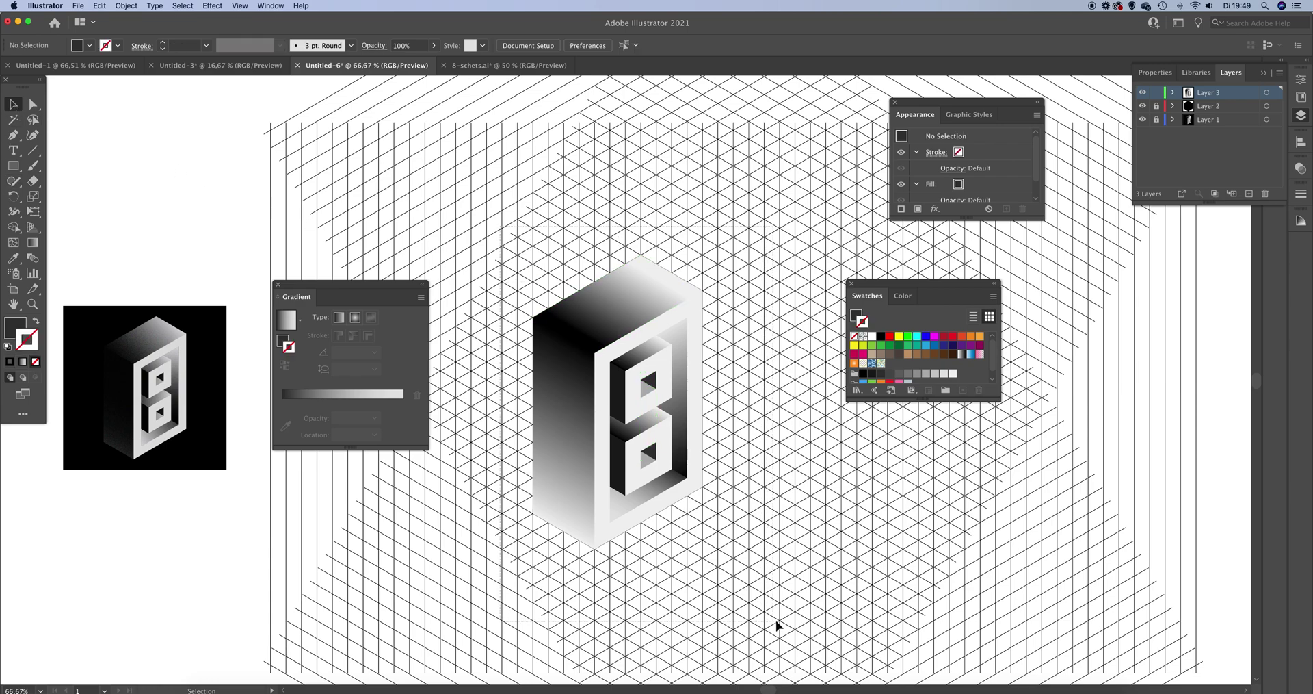
Step: Hide the isometric grid on Layer 2 and clear the floating Swatches and Gradient windows away from the artwork
key(a)
key(super+a)
key(v)
key(super+minus)
key(super+minus)
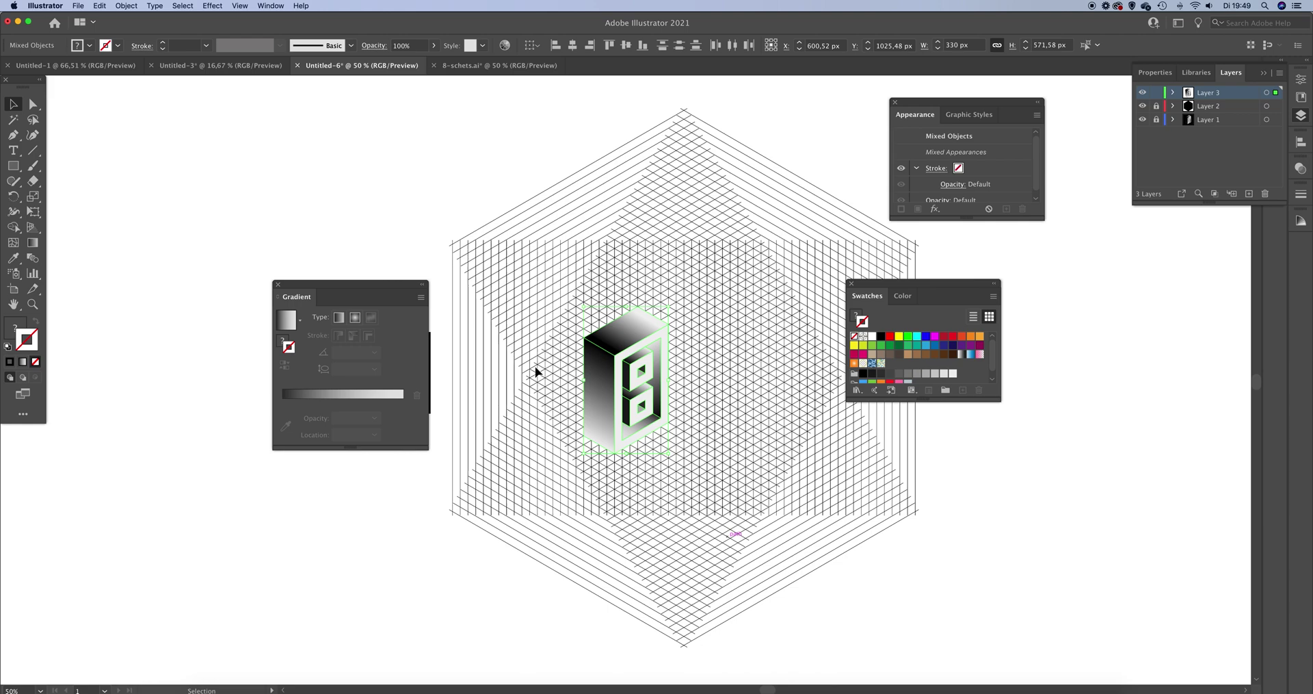
key(super+minus)
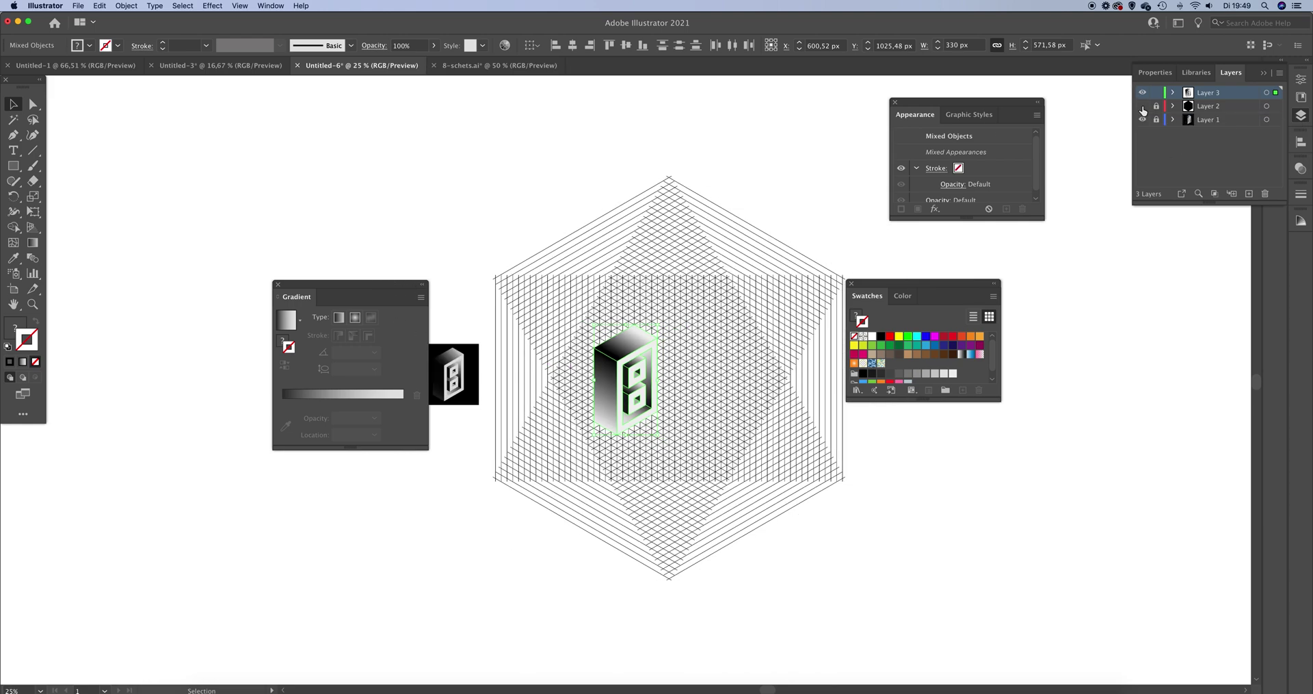
click(1142, 108)
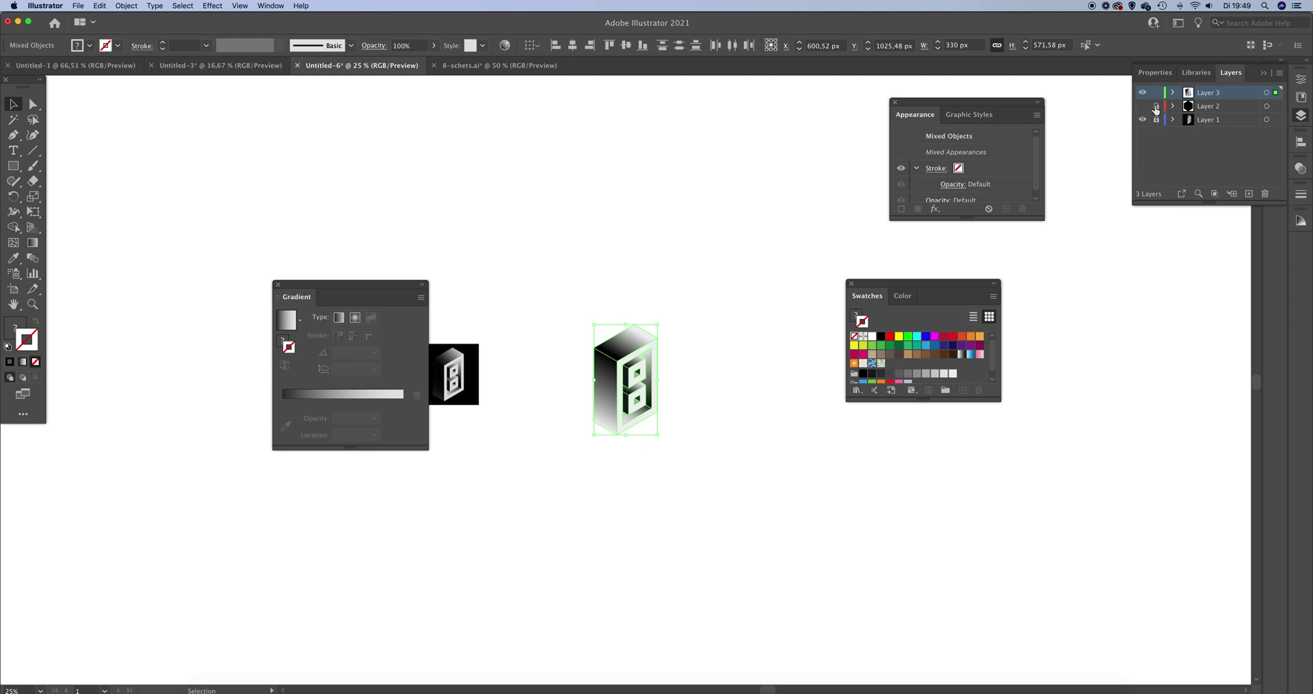
drag(956, 278, 1093, 288)
drag(368, 285, 133, 271)
click(416, 217)
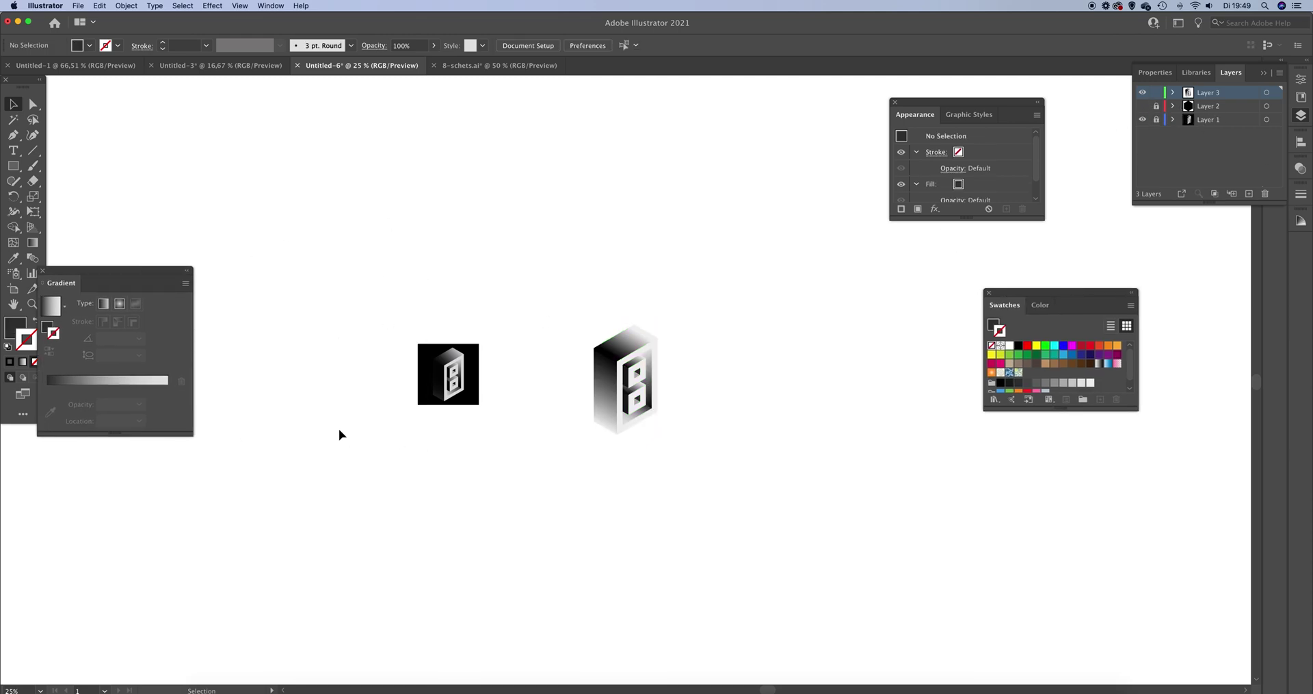
Step: Draw a square about 1149 px wide over the block and fill it with black 000000
click(13, 166)
drag(509, 271, 731, 491)
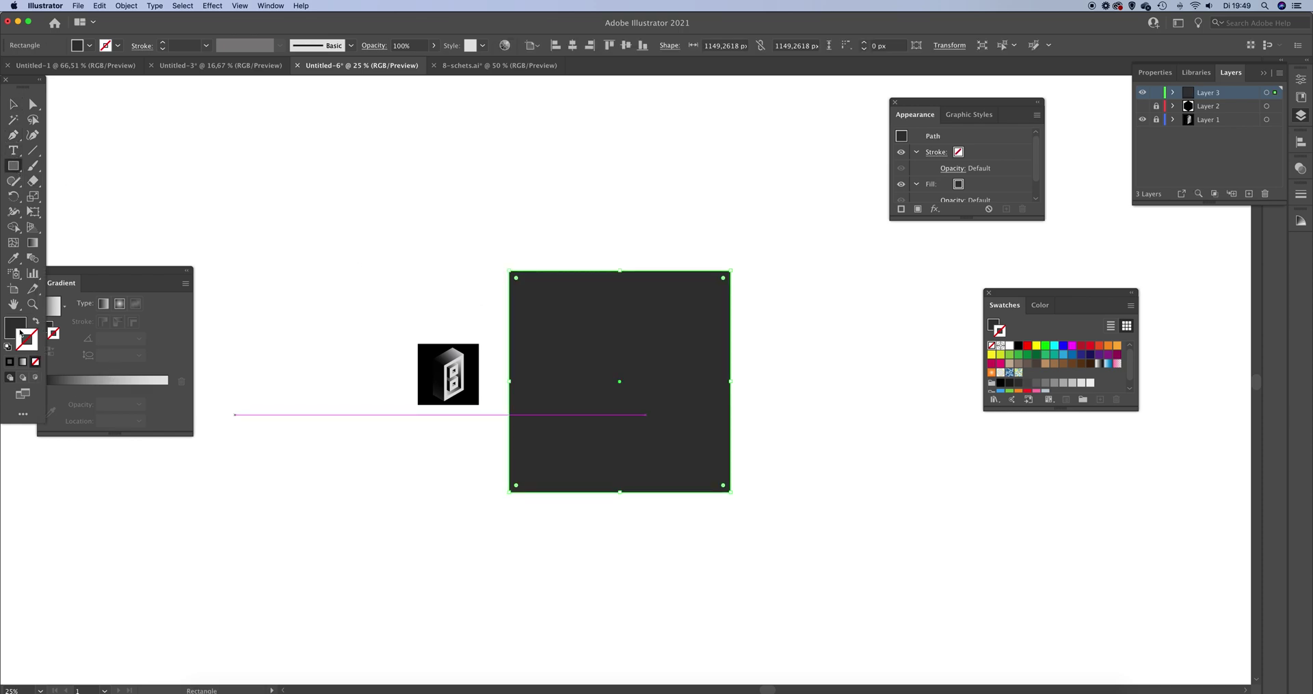
double_click(21, 333)
drag(514, 497, 414, 582)
click(731, 419)
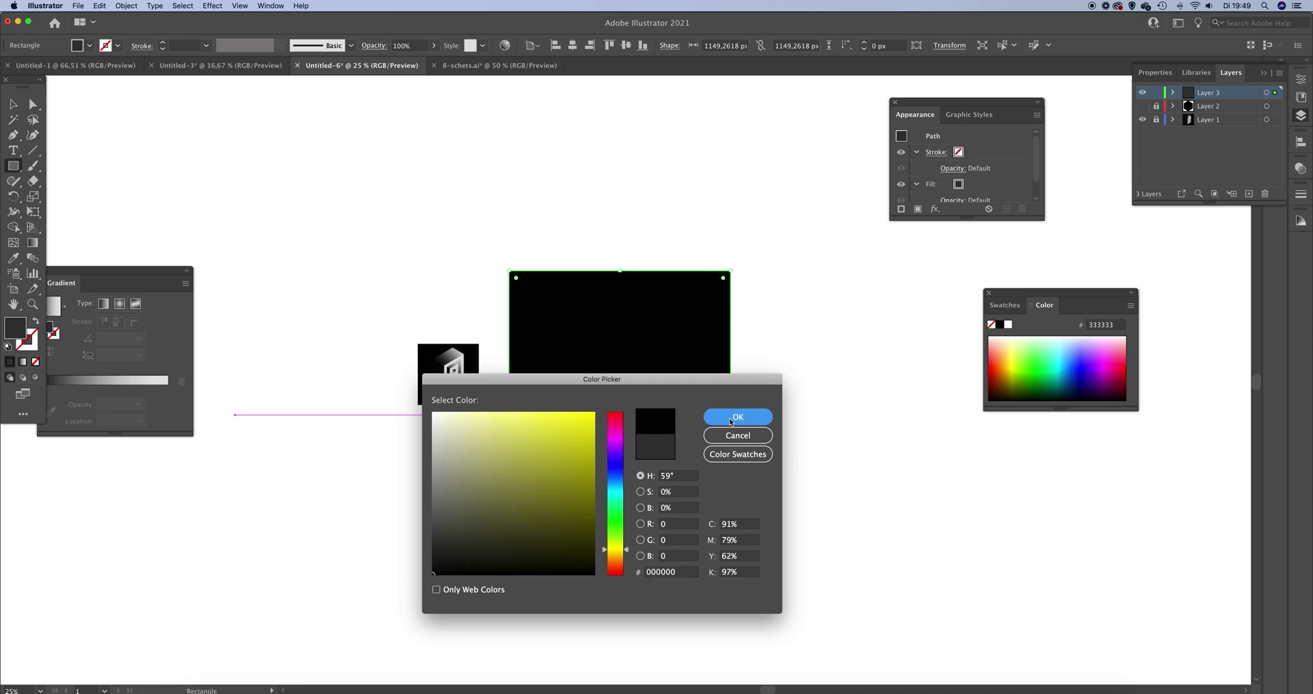
Step: Send the black square to the back, behind the shaded block, and deselect it
key(v)
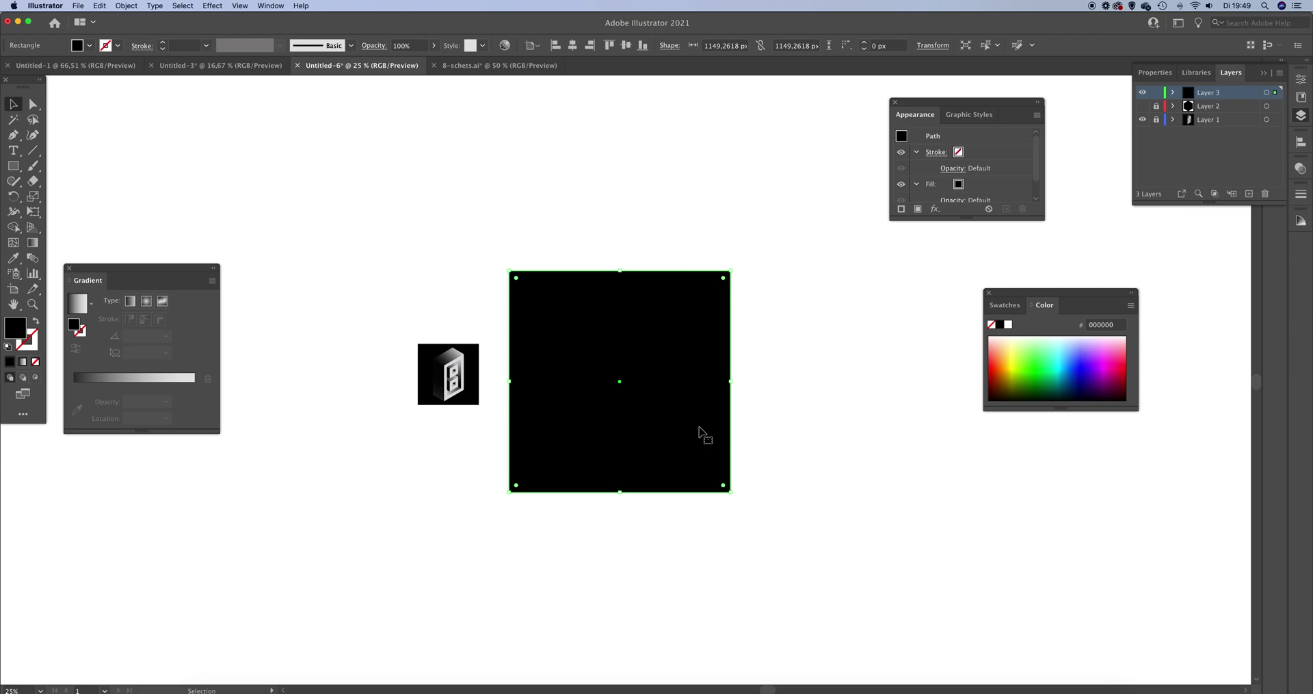
key(super)
key(super)
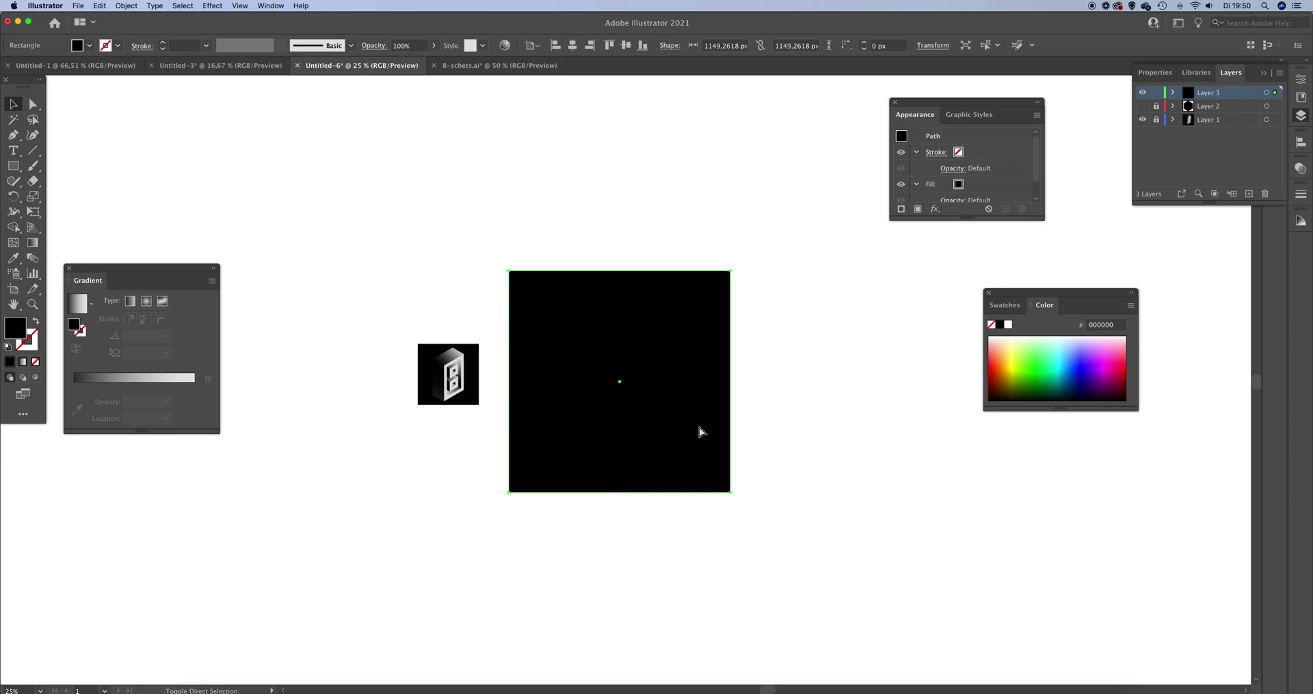
key(shift+super+bracketleft)
click(741, 431)
Step: Examine the shaded block against its black background and compare it with the reference artwork
drag(366, 444, 482, 304)
key(super+equal)
key(super+equal)
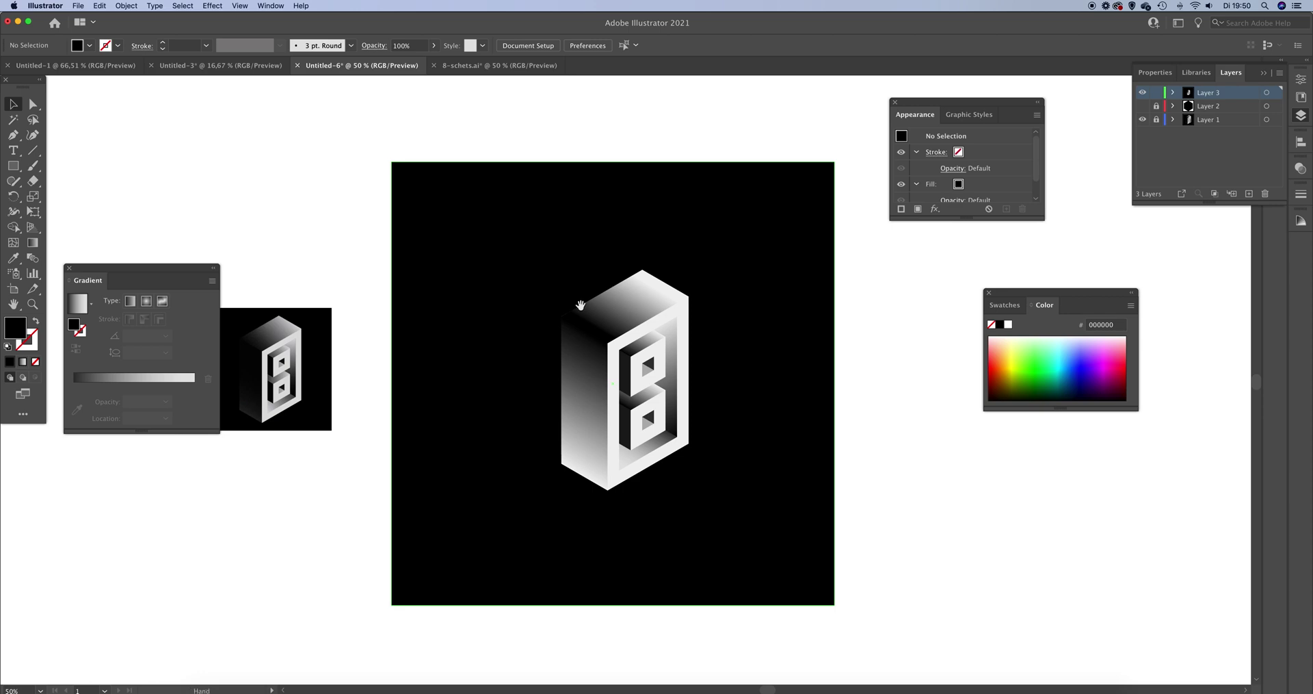
drag(581, 305, 558, 320)
click(666, 346)
click(869, 364)
scroll(657, 345, left, 1)
key(super+z)
click(882, 349)
drag(858, 348, 868, 347)
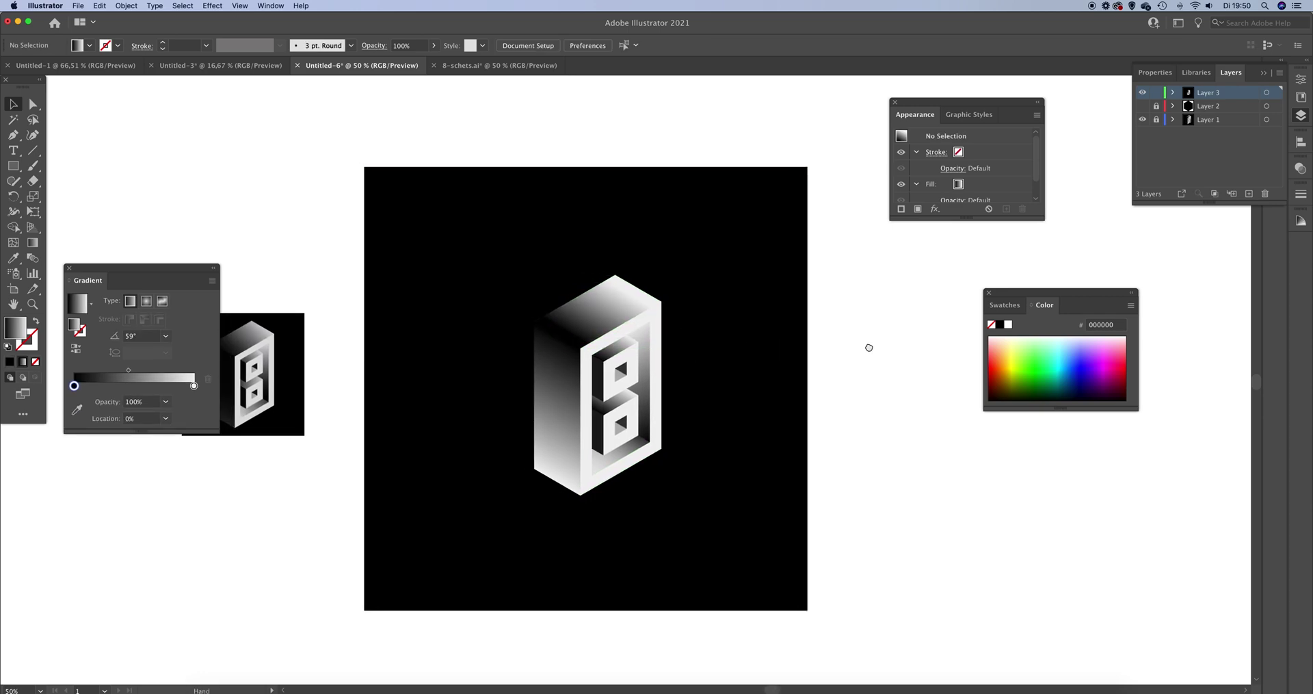